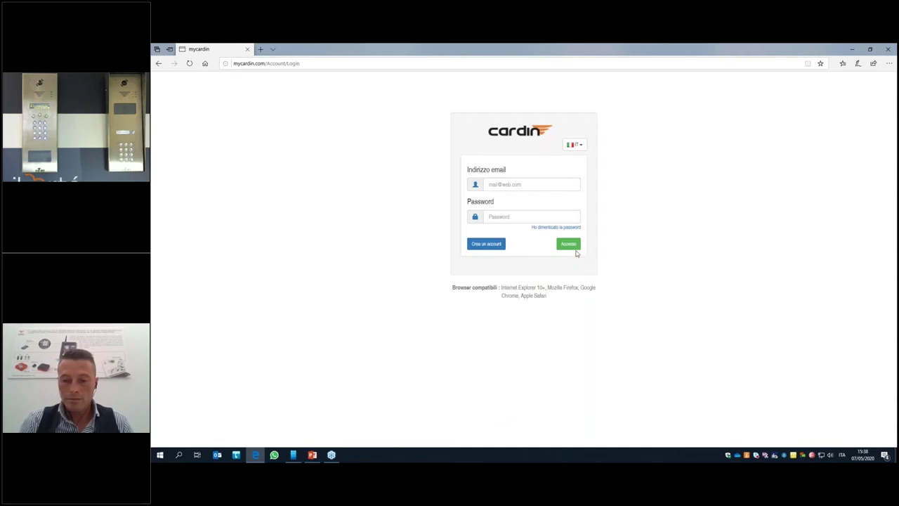
Log in to MyCardin with the laboratory account's e-mail address and password.
{"action": "left_click", "coordinate": [501, 186]}
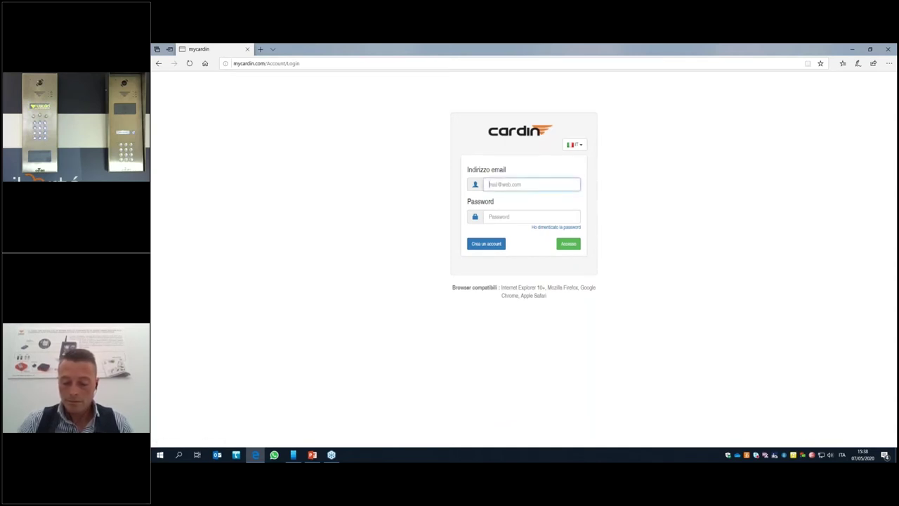
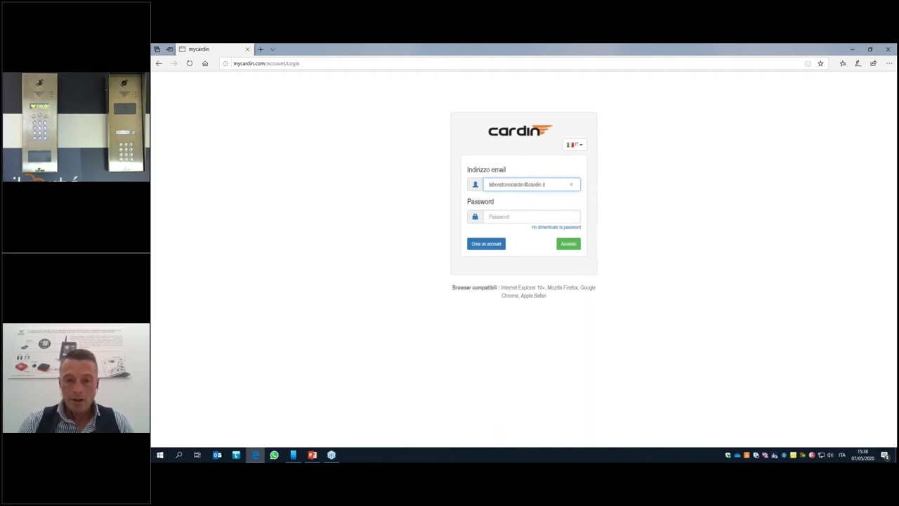
{"action": "key", "text": "Tab"}
{"action": "key", "text": "Caps_Lock"}
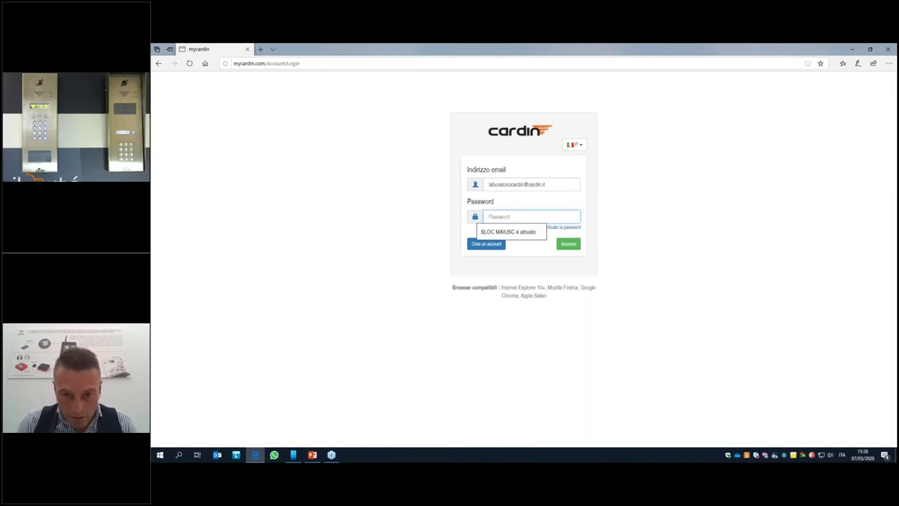
{"action": "type", "text": "••••••••"}
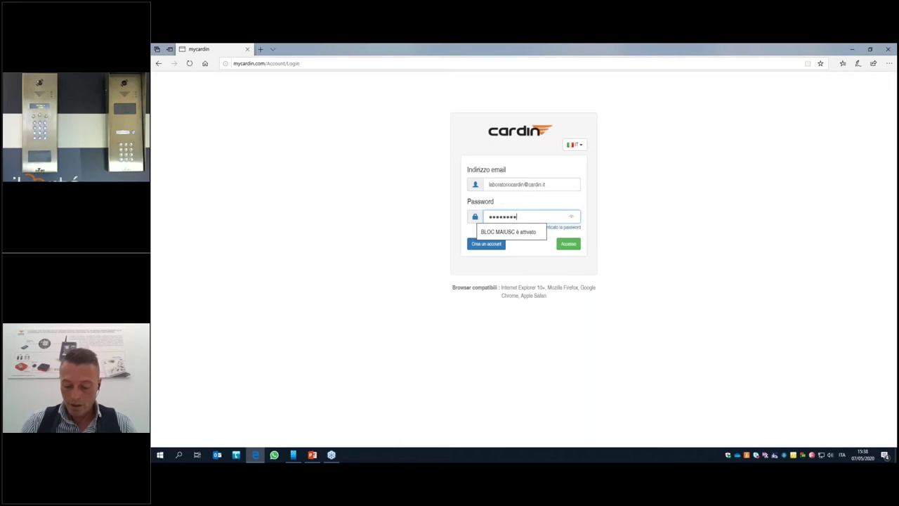
{"action": "type", "text": "•••••••••"}
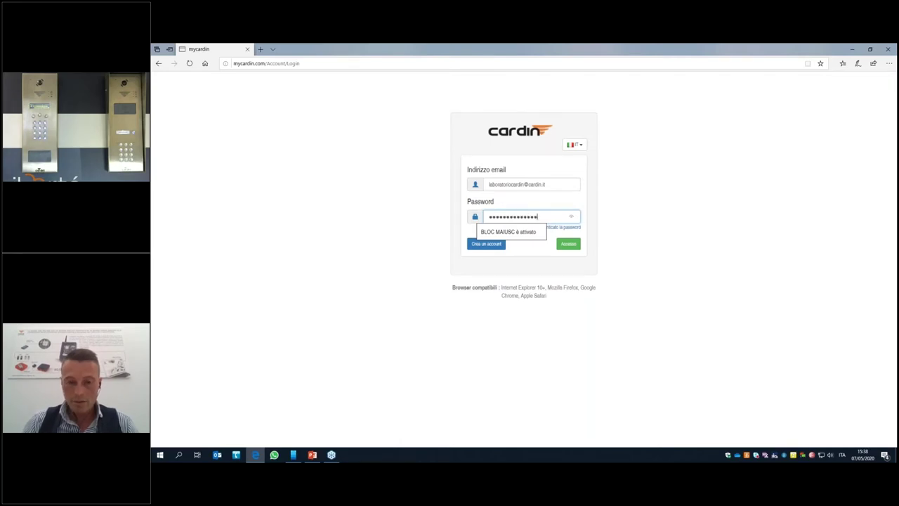
{"action": "key", "text": "Return"}
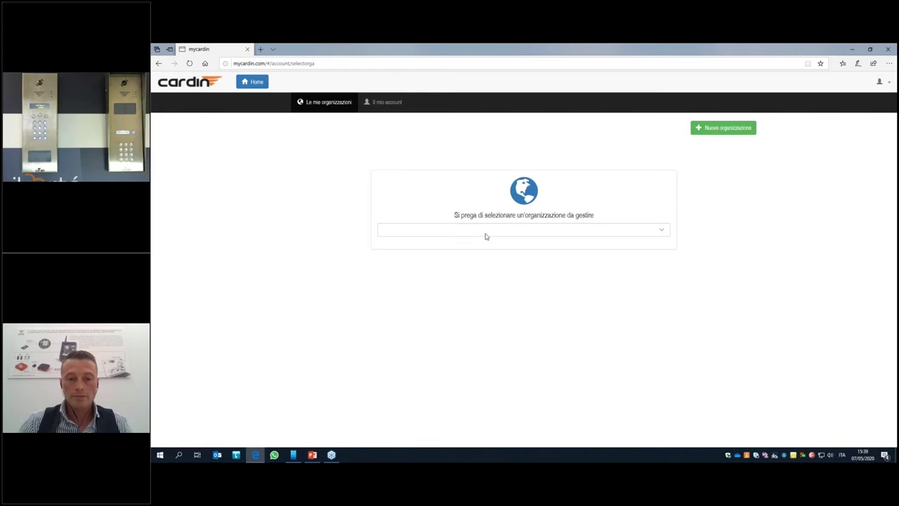
Pick CARDIN ELETTRONICA from the organisation list to load its management dashboard.
{"action": "left_click", "coordinate": [661, 233]}
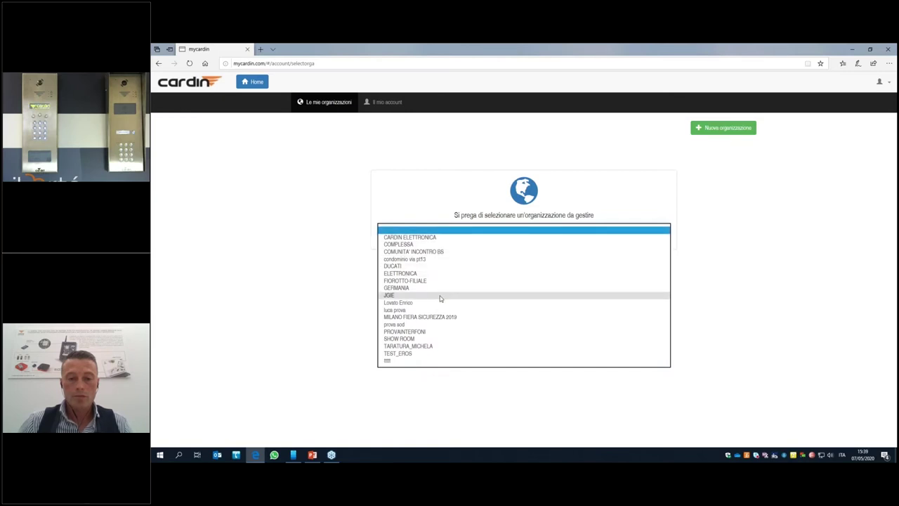
{"action": "left_click", "coordinate": [455, 230]}
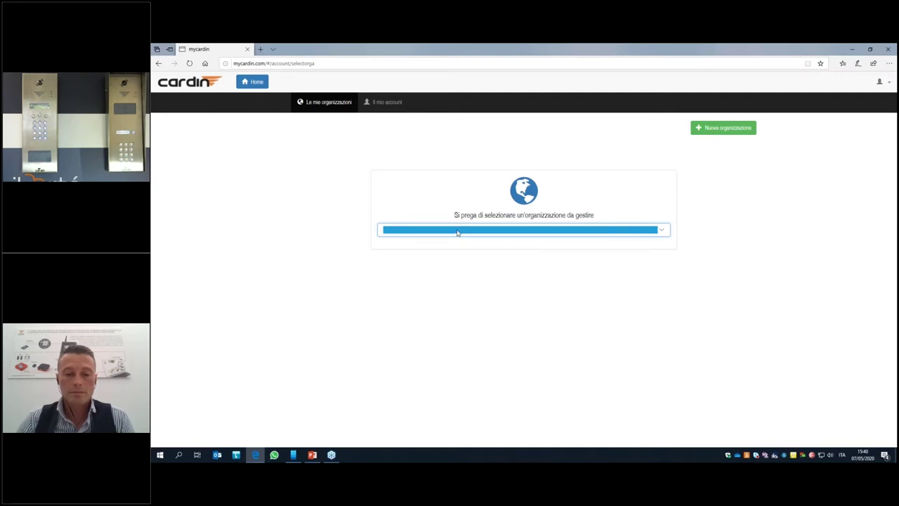
{"action": "left_click", "coordinate": [459, 232]}
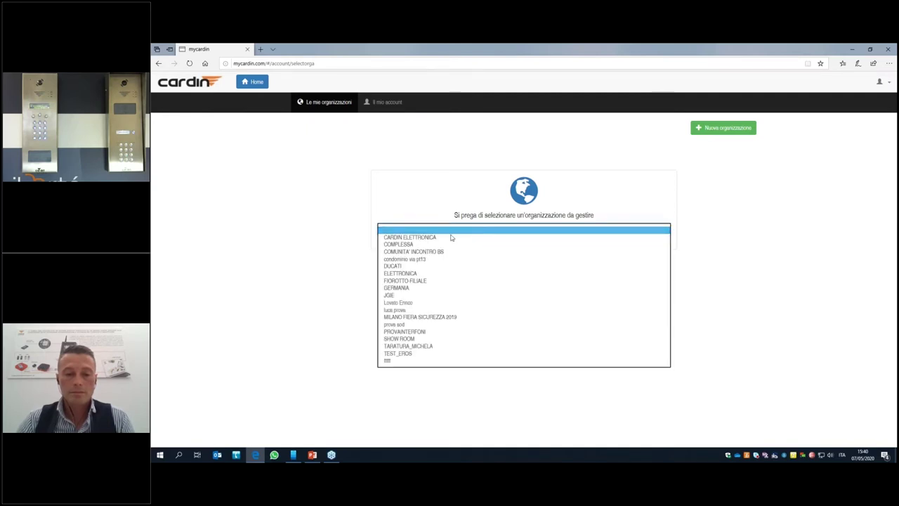
{"action": "left_click", "coordinate": [444, 238]}
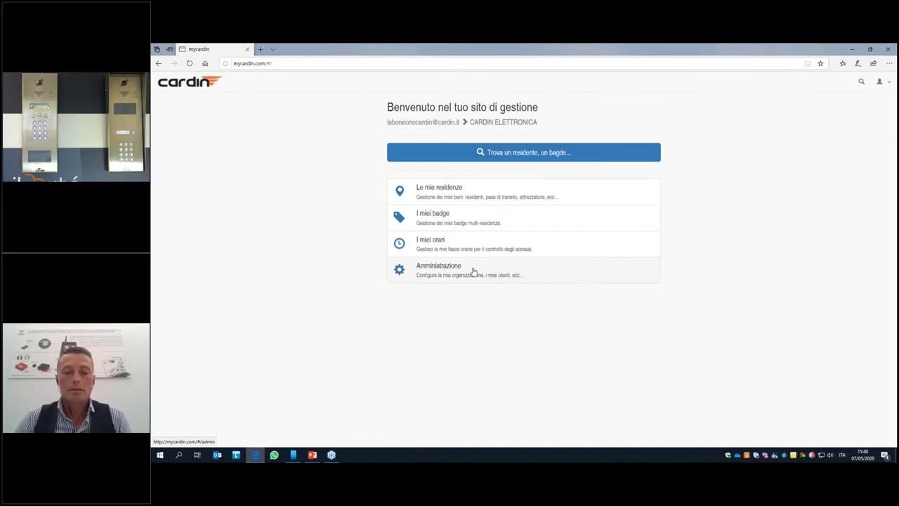
Go to Amministrazione and view the 'Logo sul display' page listing LOGO CARDIN.
{"action": "left_click", "coordinate": [435, 272]}
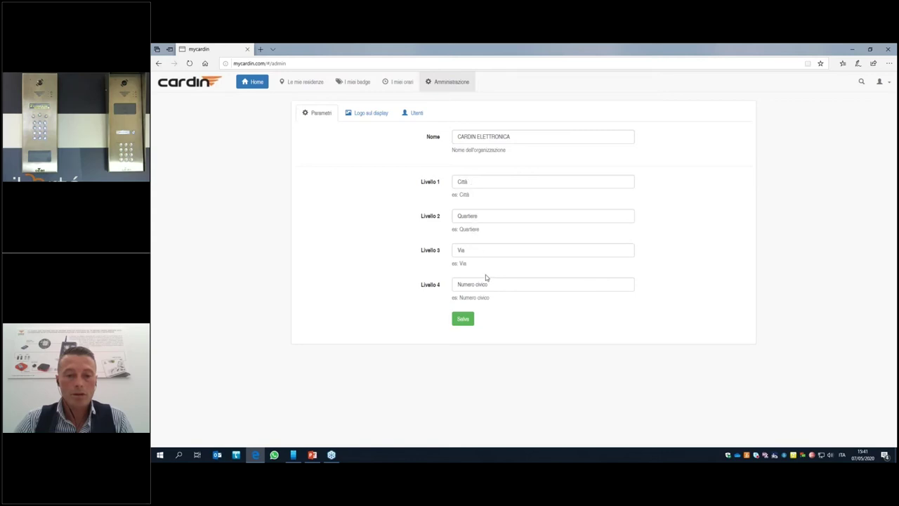
{"action": "left_click", "coordinate": [364, 115]}
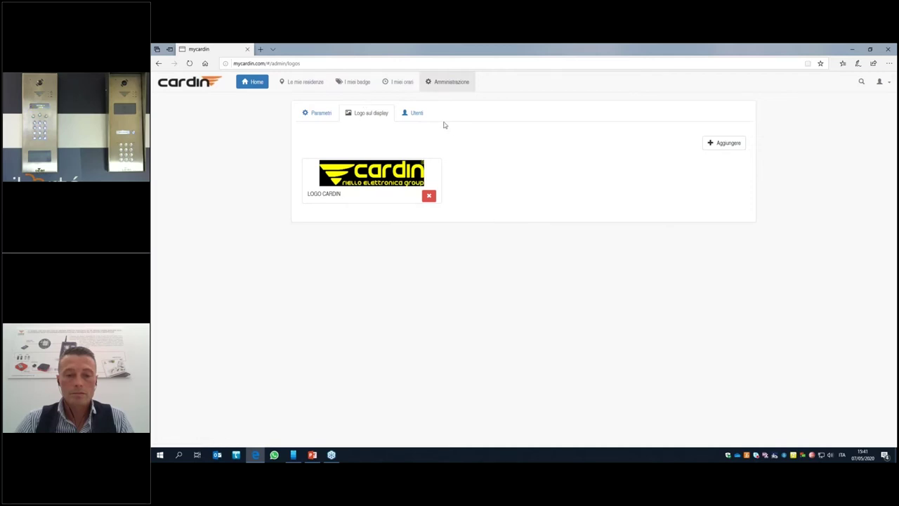
Check the Utente account's access rights and authorised site, then return to the three-user list.
{"action": "left_click", "coordinate": [413, 115]}
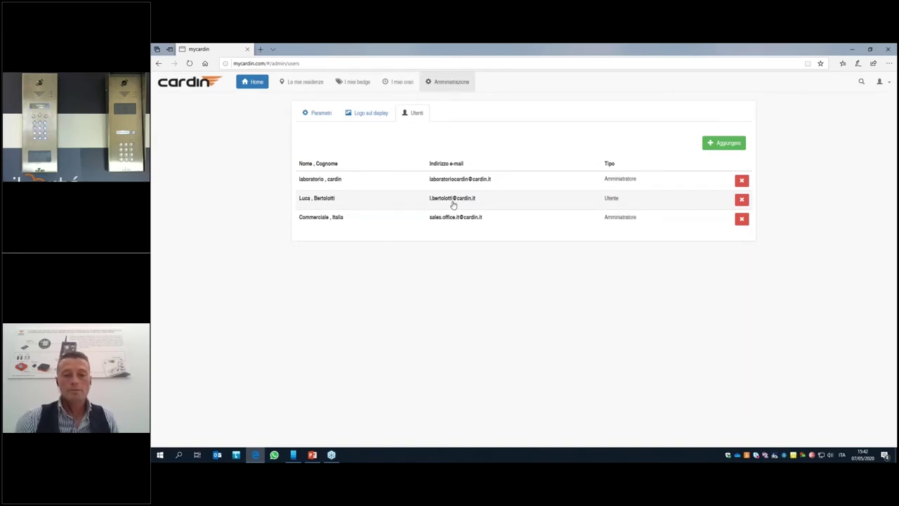
{"action": "left_click", "coordinate": [452, 201]}
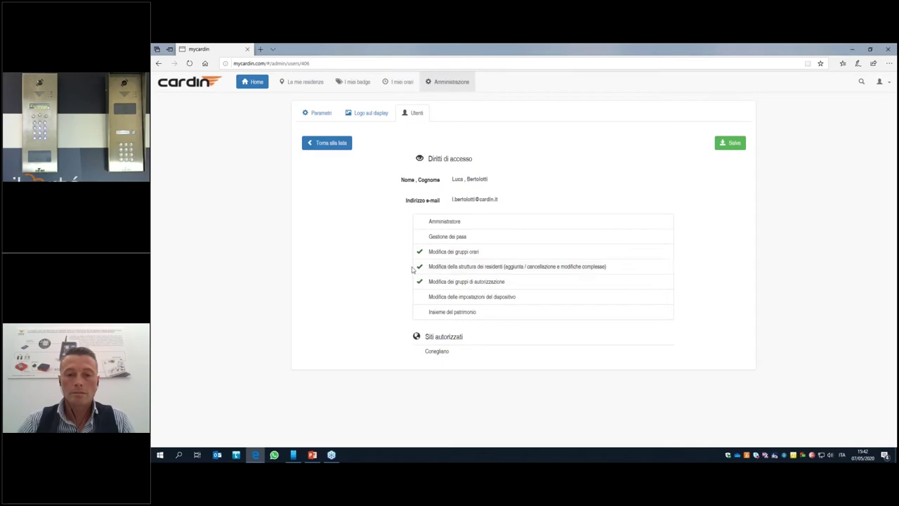
{"action": "left_click", "coordinate": [312, 143]}
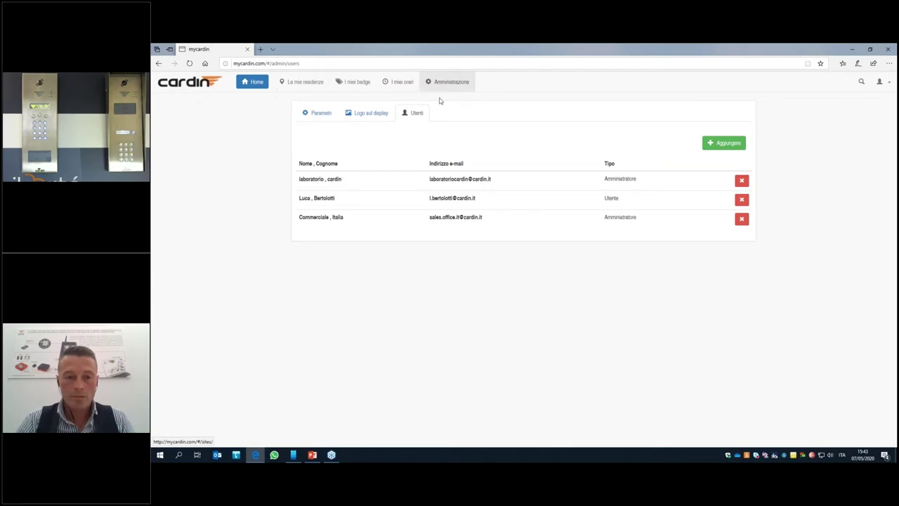
From Home, go to 'I miei orari' and add a standard schedule named UFFICIO.
{"action": "left_click", "coordinate": [253, 84]}
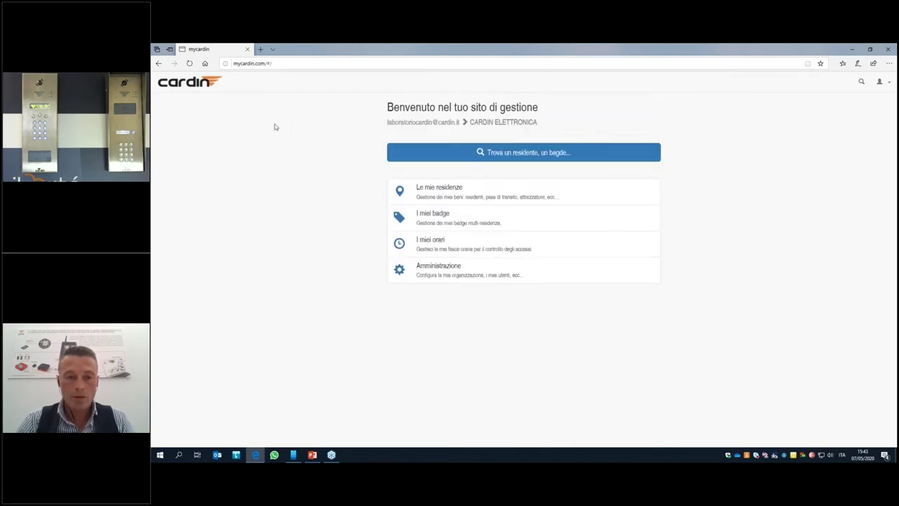
{"action": "left_click", "coordinate": [429, 244]}
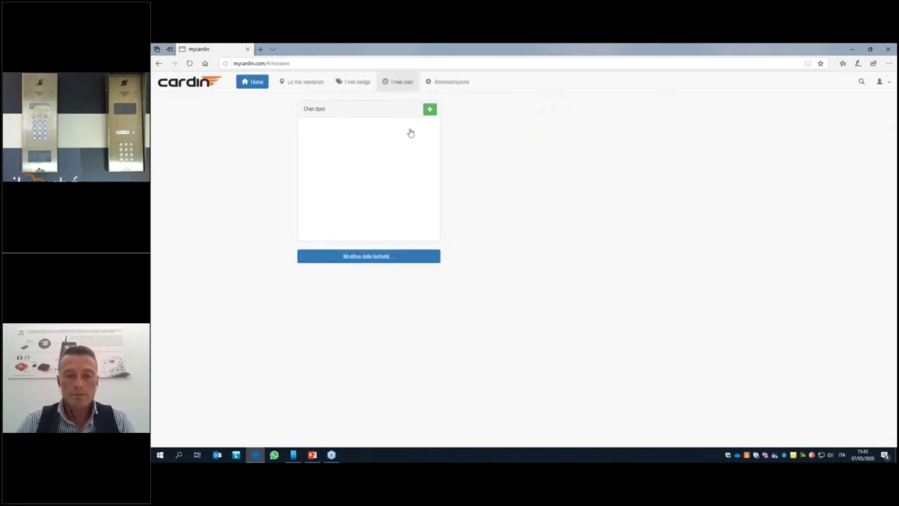
{"action": "left_click", "coordinate": [428, 112]}
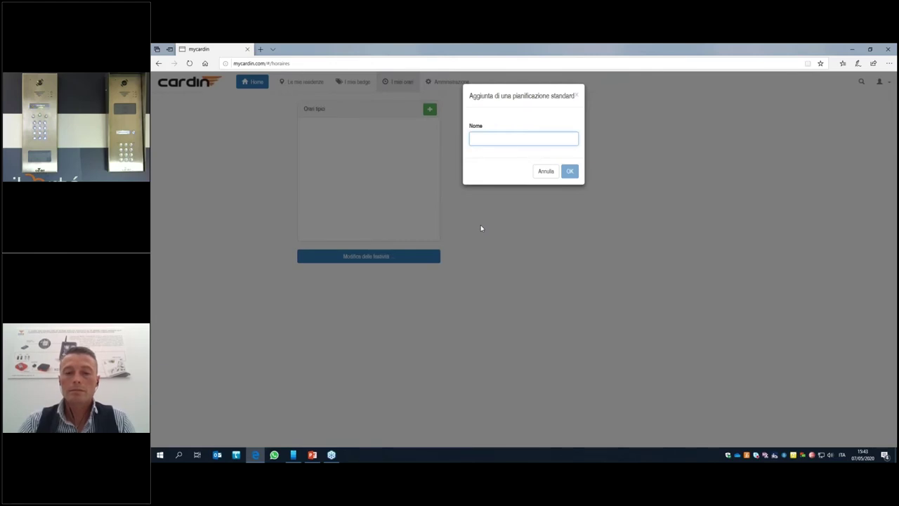
{"action": "type", "text": "UFFICIO"}
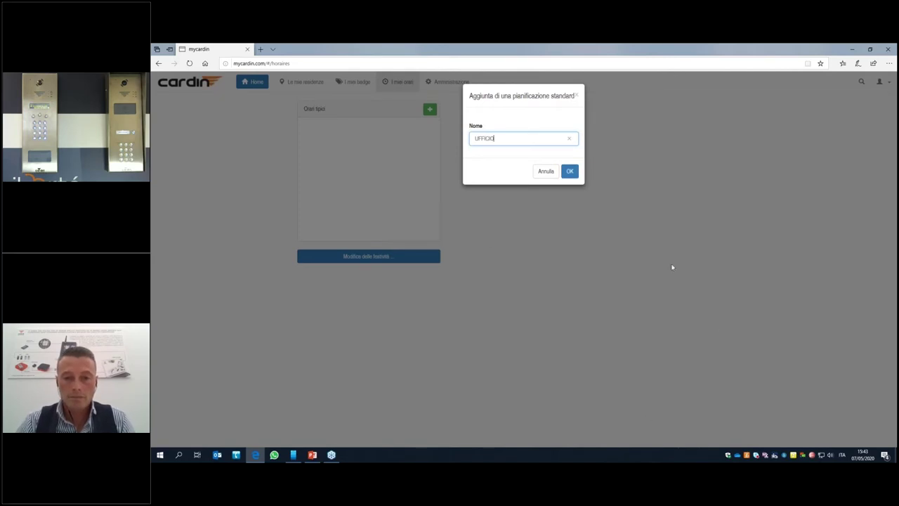
{"action": "left_click", "coordinate": [569, 171]}
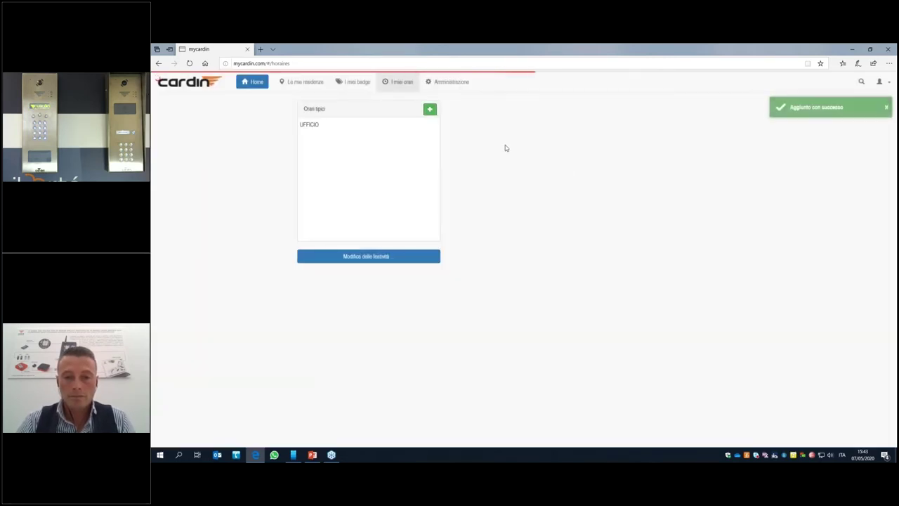
Open UFFICIO, review the holiday list, and make the first slot apply on holidays.
{"action": "left_click", "coordinate": [305, 126]}
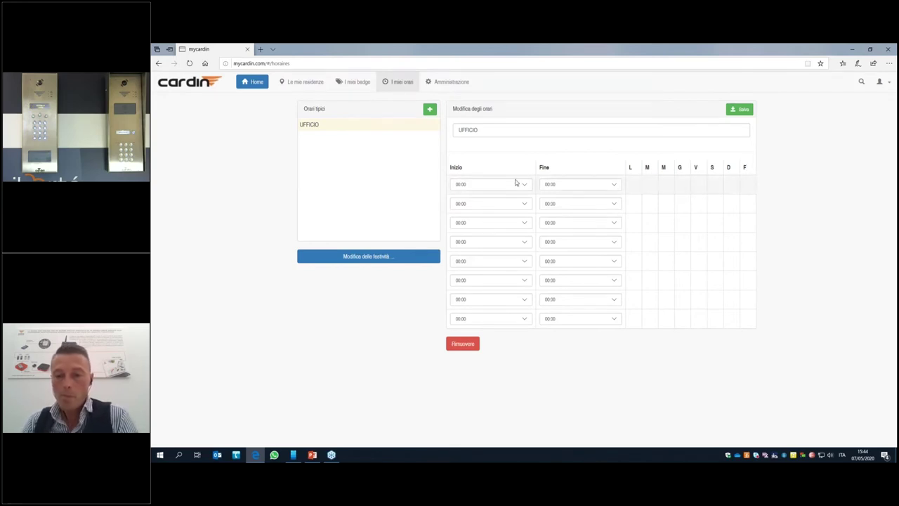
{"action": "left_click", "coordinate": [367, 262]}
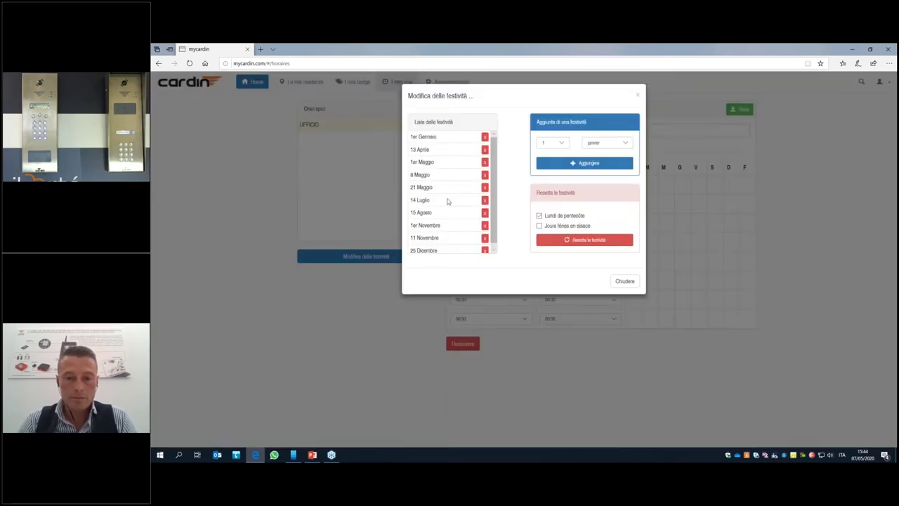
{"action": "left_click", "coordinate": [621, 283]}
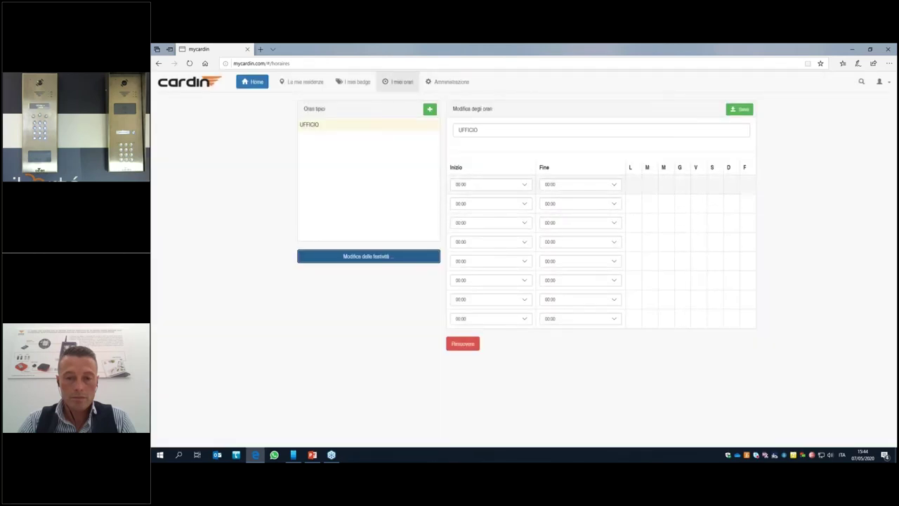
{"action": "left_click", "coordinate": [746, 182]}
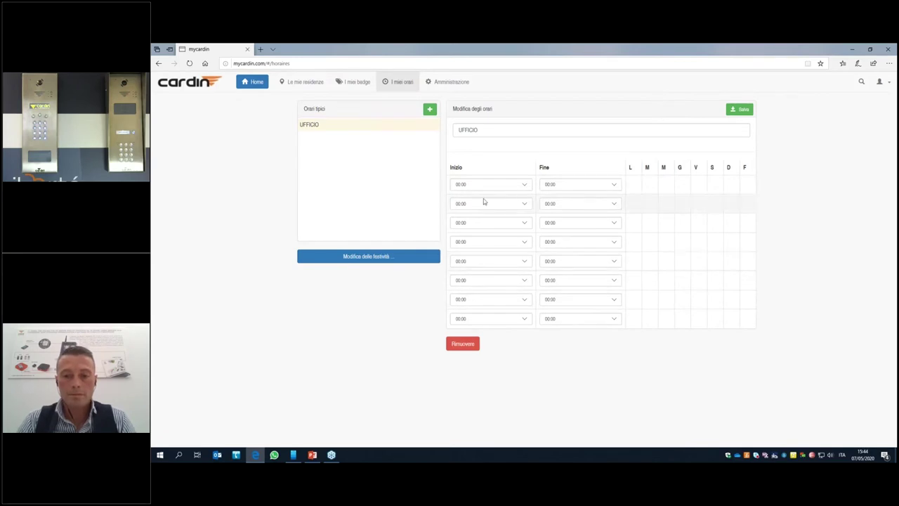
Set the first UFFICIO slot to start at 08:00 and end at 16:00.
{"action": "left_click", "coordinate": [526, 185]}
{"action": "scroll", "coordinate": [488, 284], "scroll_direction": "down", "scroll_amount": 8}
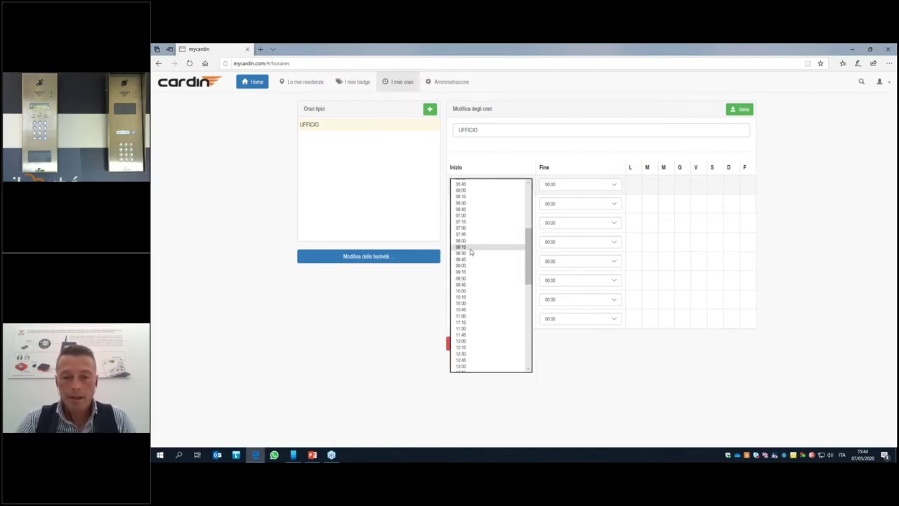
{"action": "left_click", "coordinate": [463, 241]}
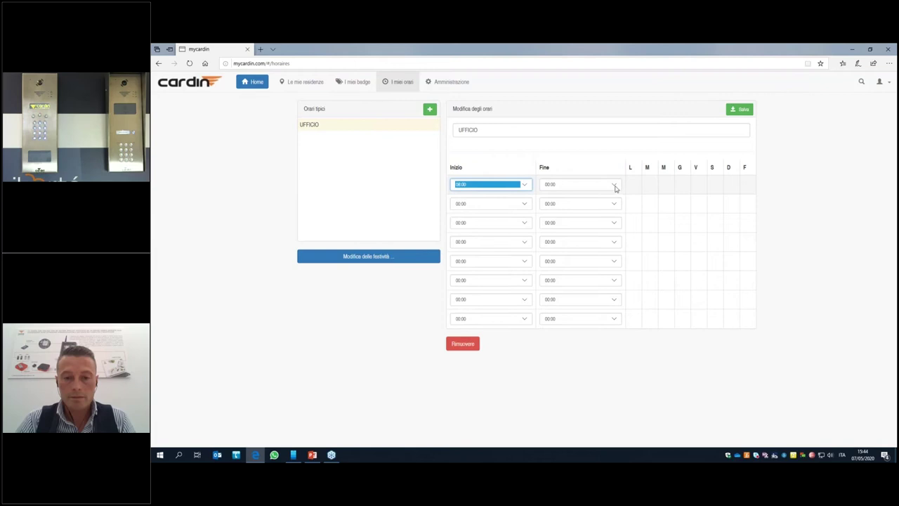
{"action": "left_click", "coordinate": [615, 186]}
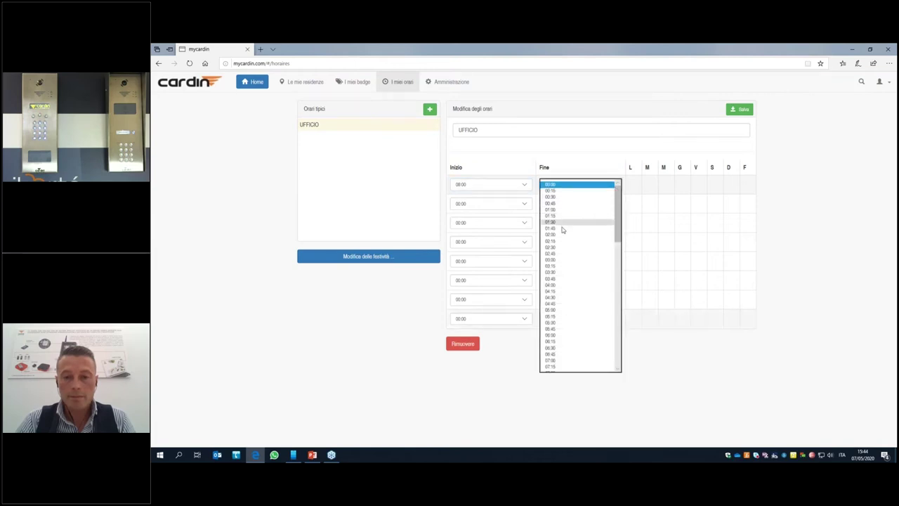
{"action": "scroll", "coordinate": [561, 251], "scroll_direction": "down", "scroll_amount": 5}
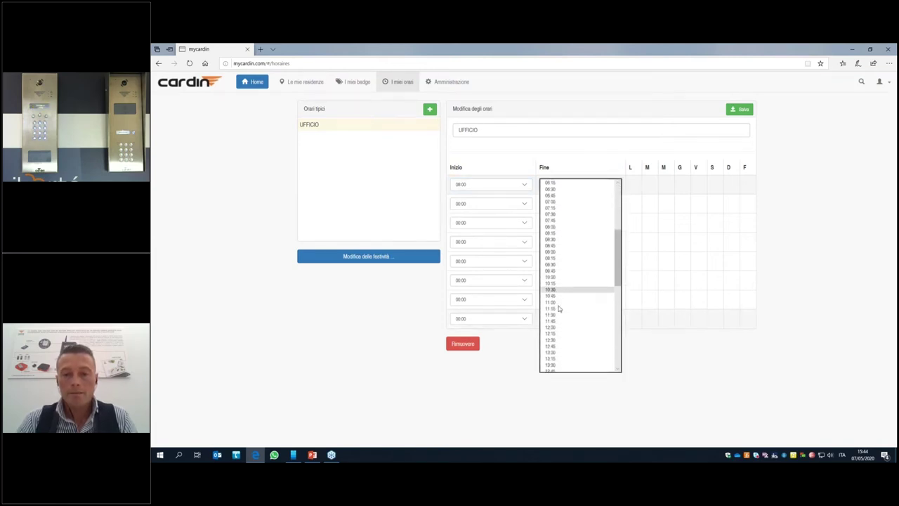
{"action": "scroll", "coordinate": [560, 309], "scroll_direction": "down", "scroll_amount": 4}
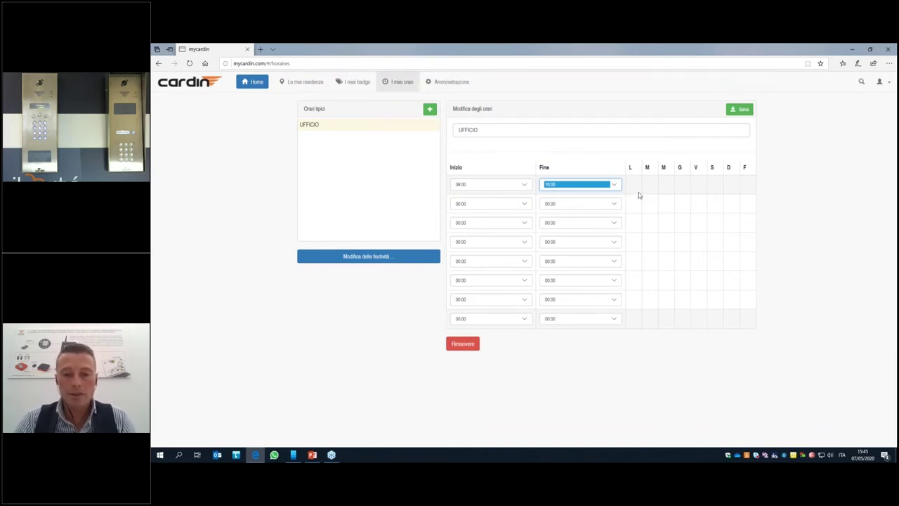
Enable the slot Monday through Friday and save the UFFICIO schedule.
{"action": "left_click", "coordinate": [635, 187]}
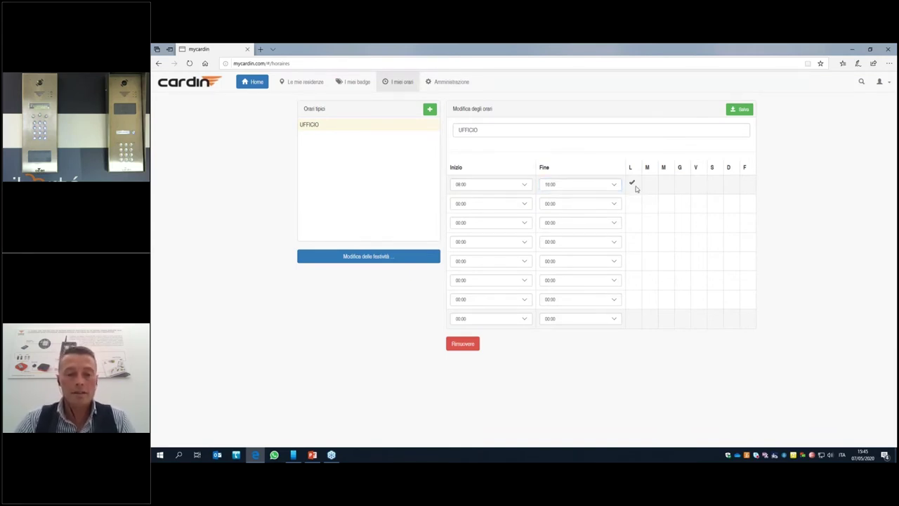
{"action": "left_click", "coordinate": [648, 185]}
{"action": "left_click", "coordinate": [664, 185]}
{"action": "left_click", "coordinate": [680, 185]}
{"action": "left_click", "coordinate": [695, 185]}
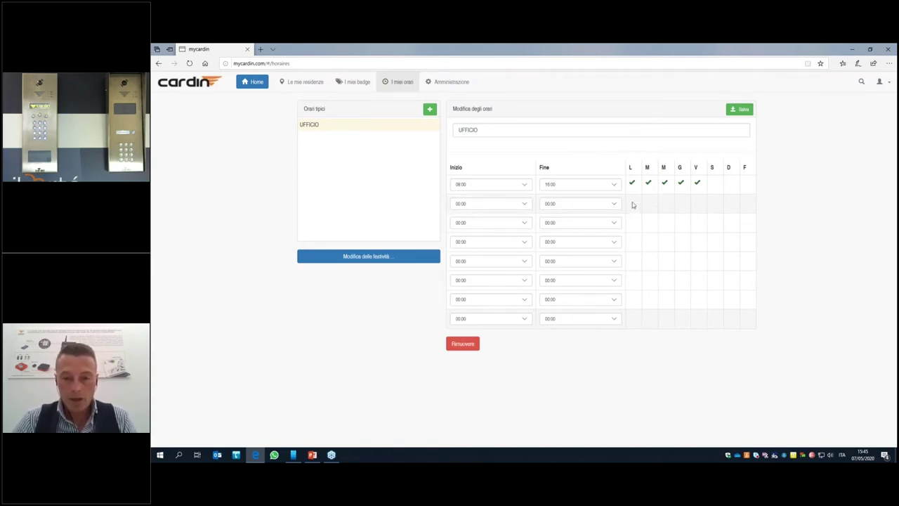
{"action": "left_click", "coordinate": [739, 110]}
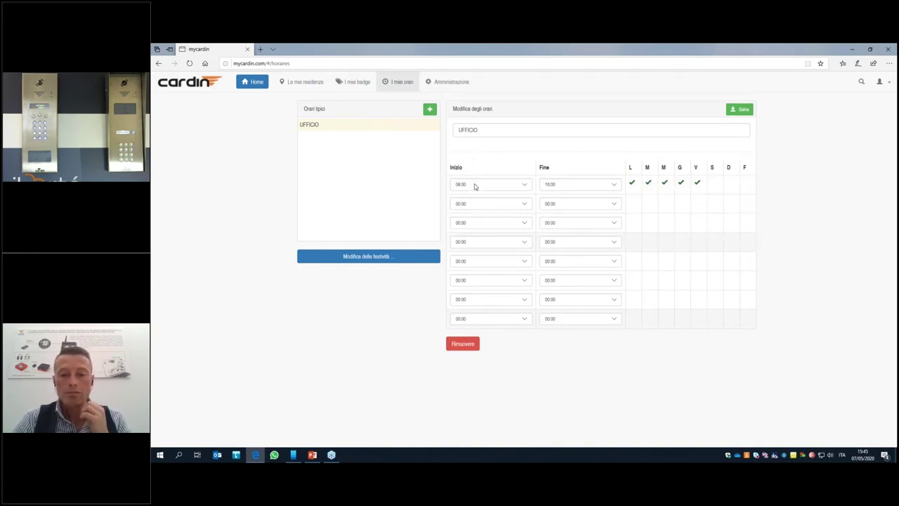
Create a standard schedule called PULIZIE in Orari tipici, after one cancelled attempt.
{"action": "left_click", "coordinate": [429, 111]}
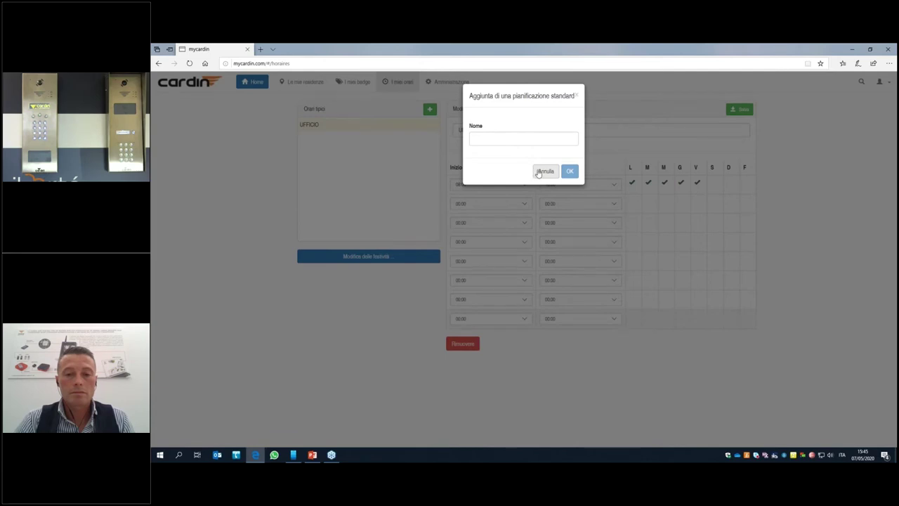
{"action": "left_click", "coordinate": [546, 172]}
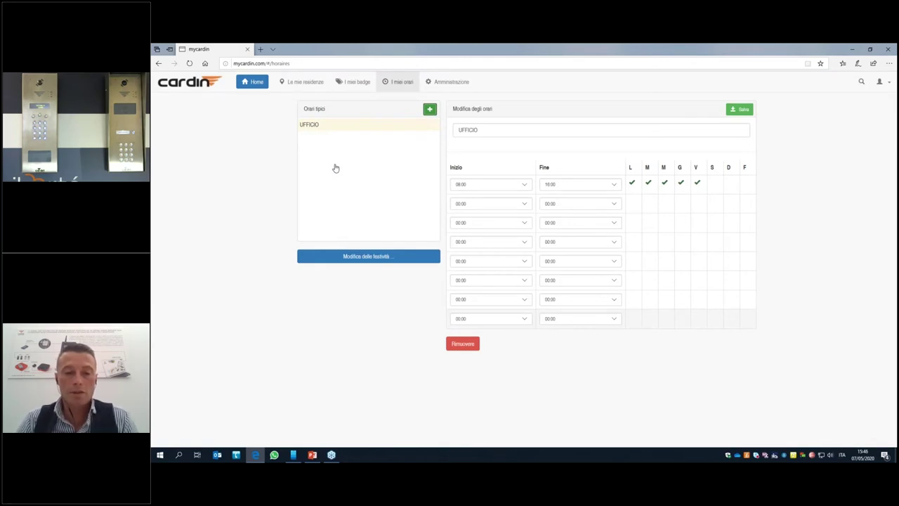
{"action": "left_click", "coordinate": [429, 109]}
{"action": "left_click", "coordinate": [485, 140]}
{"action": "type", "text": "PUL"}
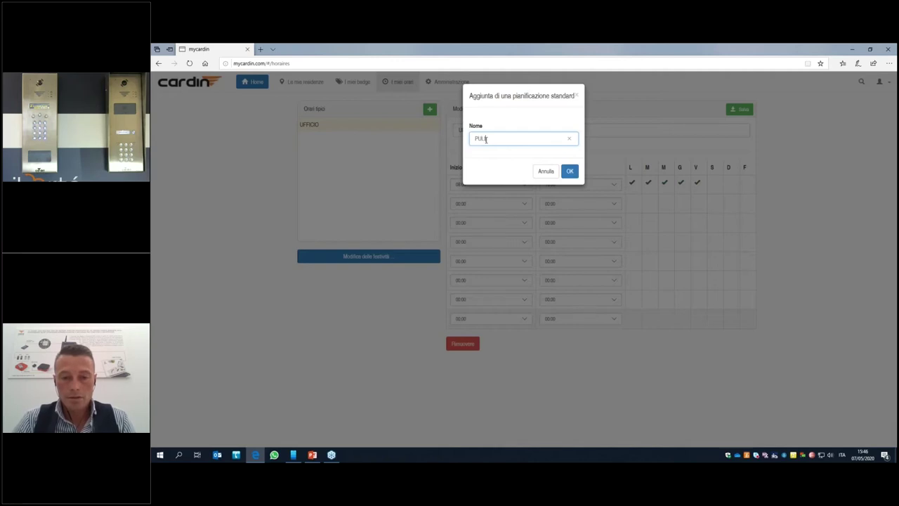
{"action": "type", "text": "I"}
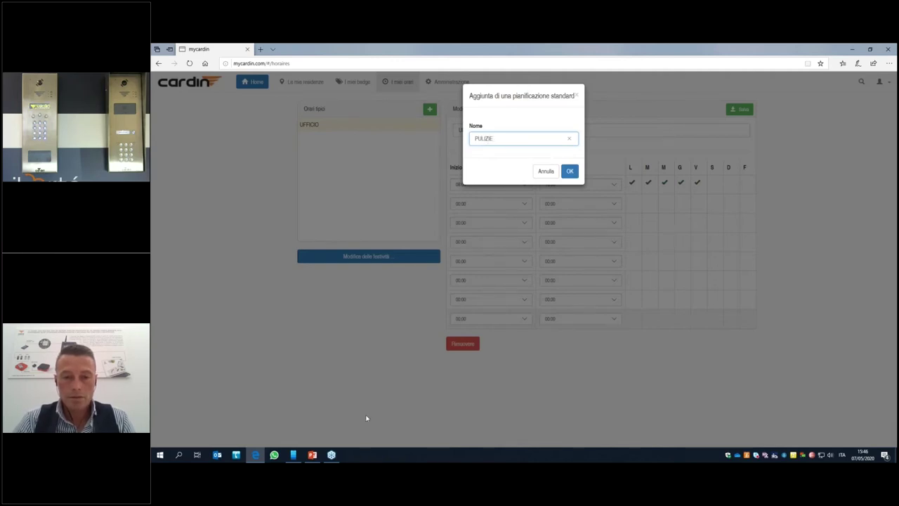
{"action": "type", "text": "ZIE"}
{"action": "left_click", "coordinate": [570, 171]}
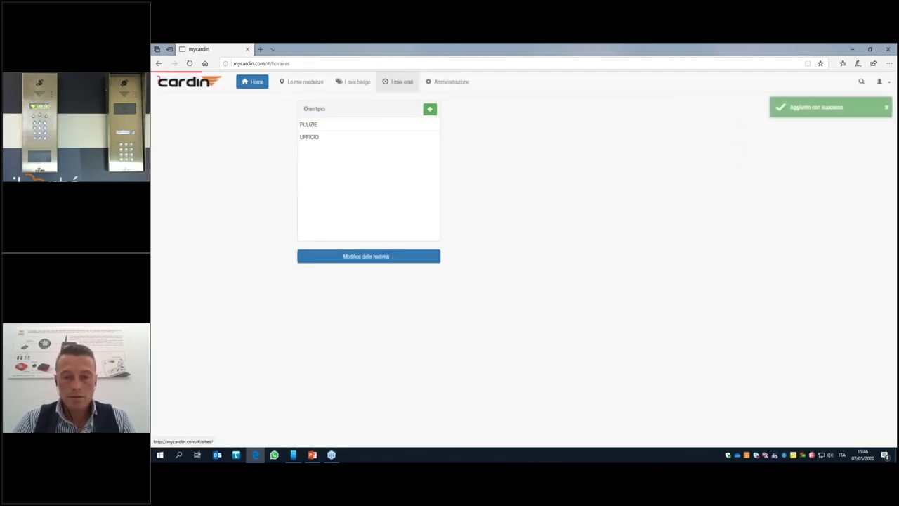
Set PULIZIE's first slot to 14:00–15:00 on Tuesday and Friday, then save.
{"action": "left_click", "coordinate": [332, 130]}
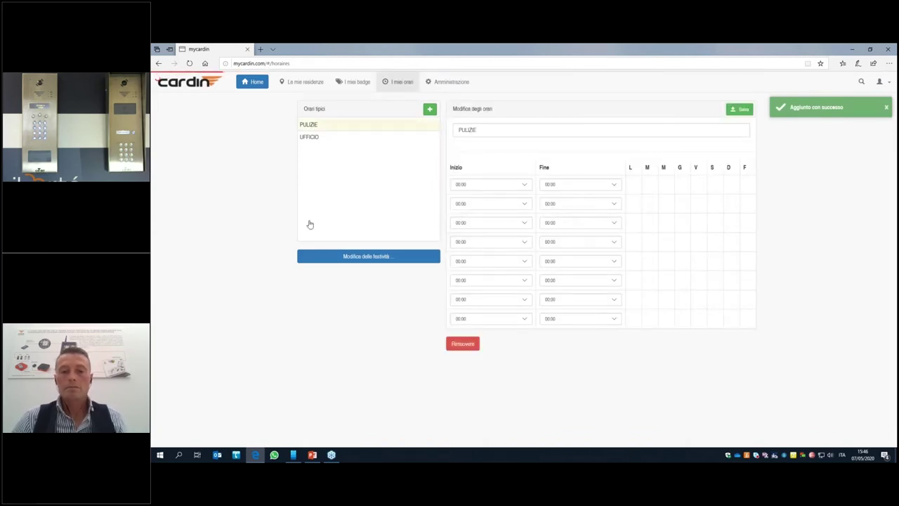
{"action": "left_click", "coordinate": [526, 184]}
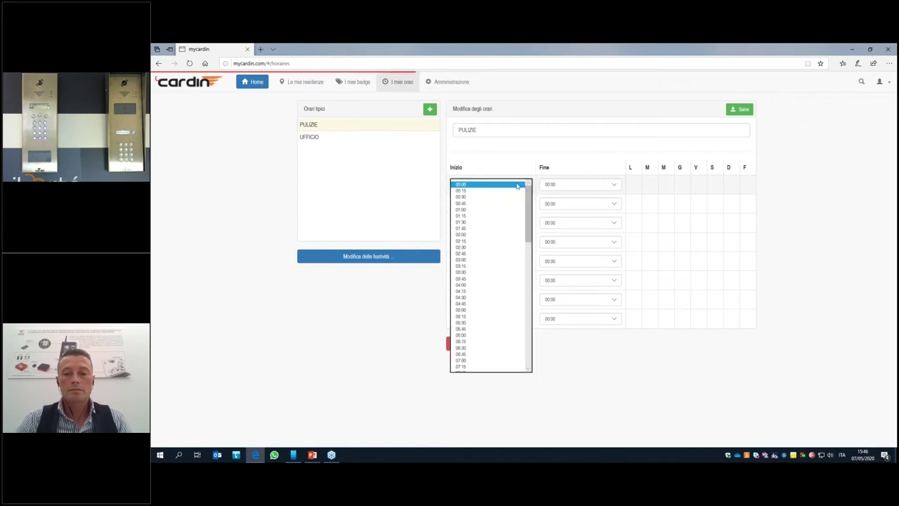
{"action": "scroll", "coordinate": [481, 302], "scroll_direction": "down", "scroll_amount": 5}
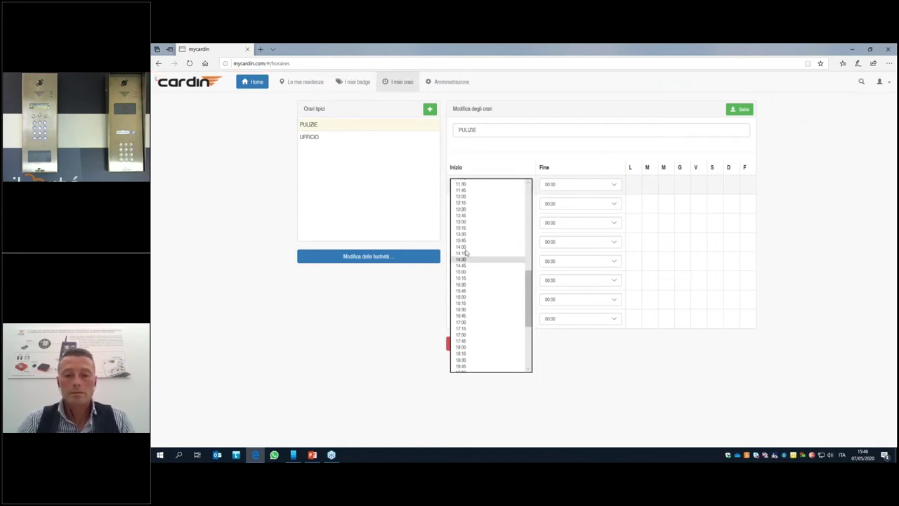
{"action": "left_click", "coordinate": [462, 246]}
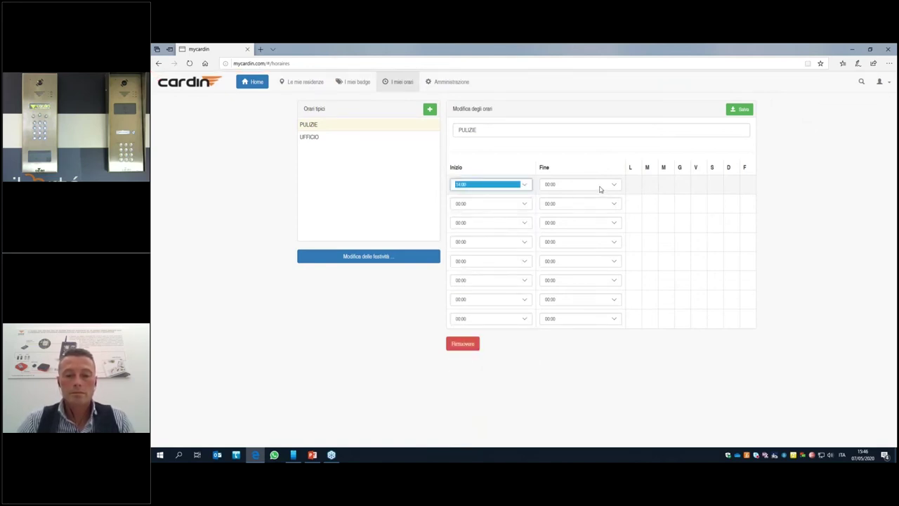
{"action": "left_click", "coordinate": [600, 187]}
{"action": "scroll", "coordinate": [569, 323], "scroll_direction": "down", "scroll_amount": 4}
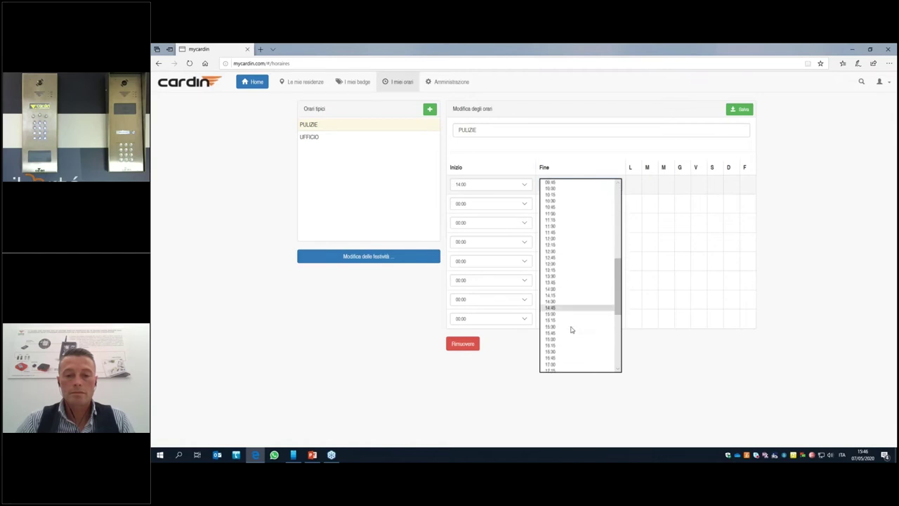
{"action": "scroll", "coordinate": [559, 305], "scroll_direction": "down", "scroll_amount": 1}
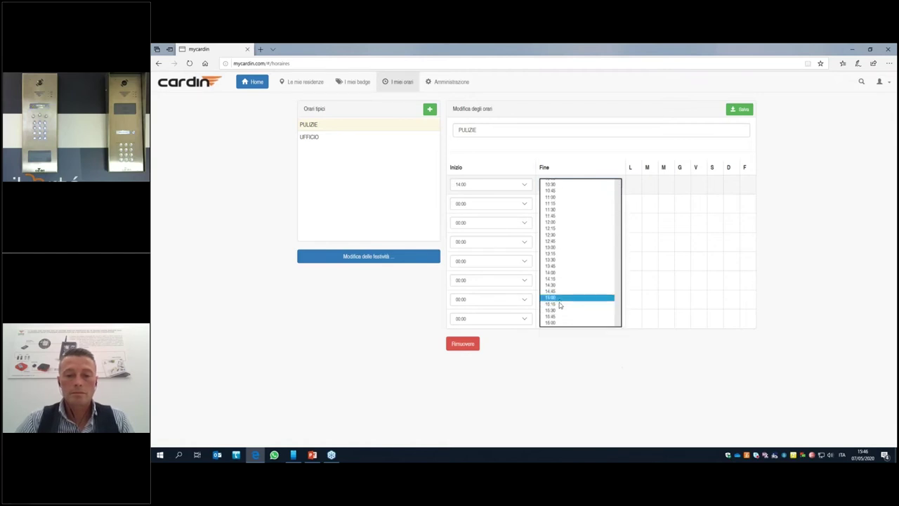
{"action": "left_click", "coordinate": [559, 300]}
{"action": "left_click", "coordinate": [647, 183]}
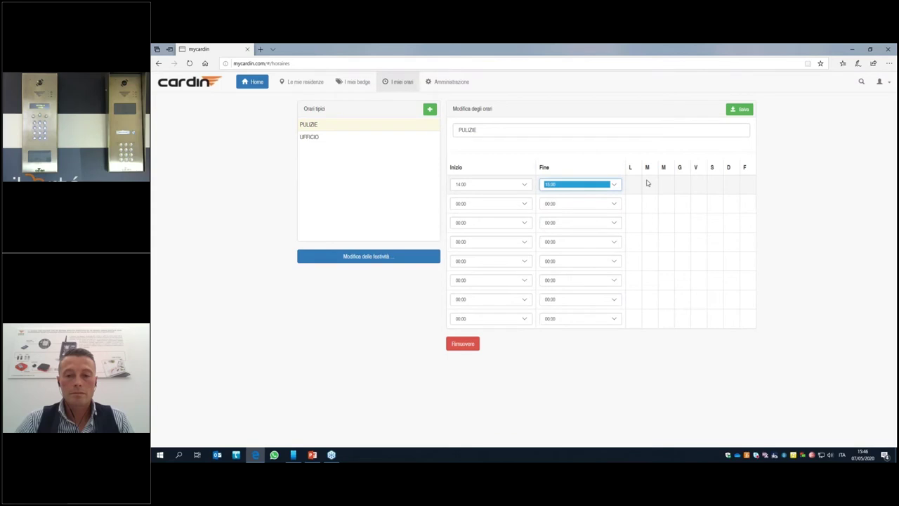
{"action": "left_click", "coordinate": [697, 183]}
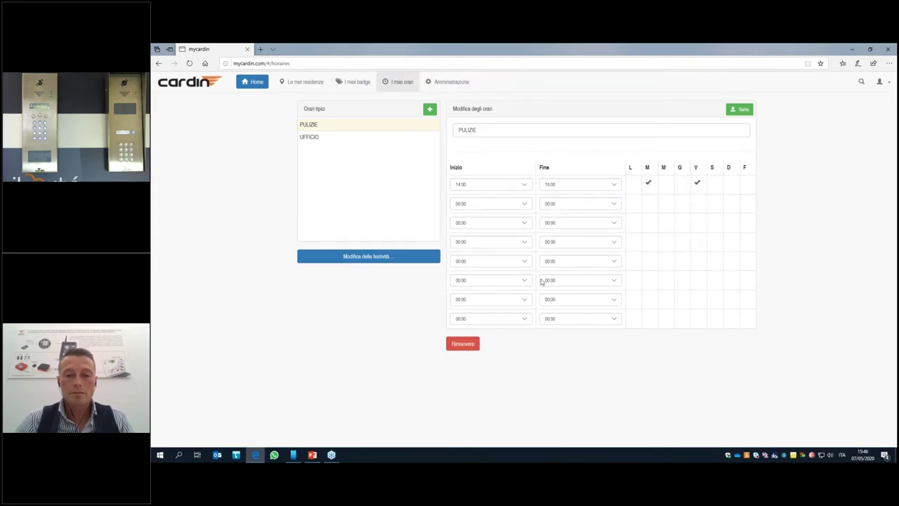
{"action": "left_click", "coordinate": [737, 110]}
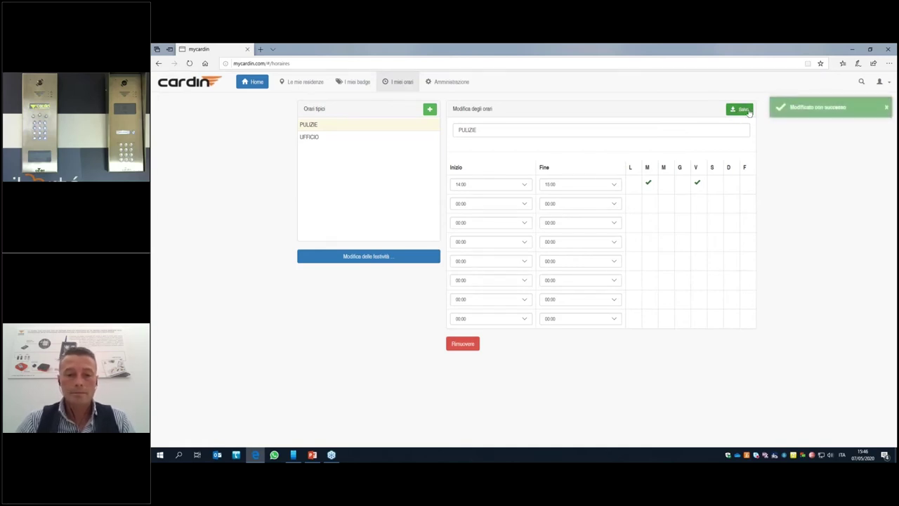
Switch between the UFFICIO and PULIZIE schedules, then open Modifica delle festività.
{"action": "left_click", "coordinate": [310, 140]}
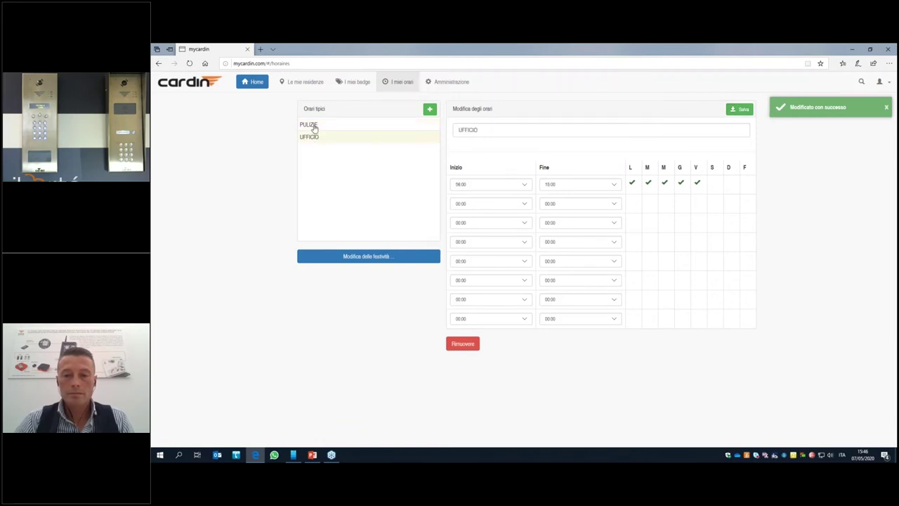
{"action": "left_click", "coordinate": [314, 125]}
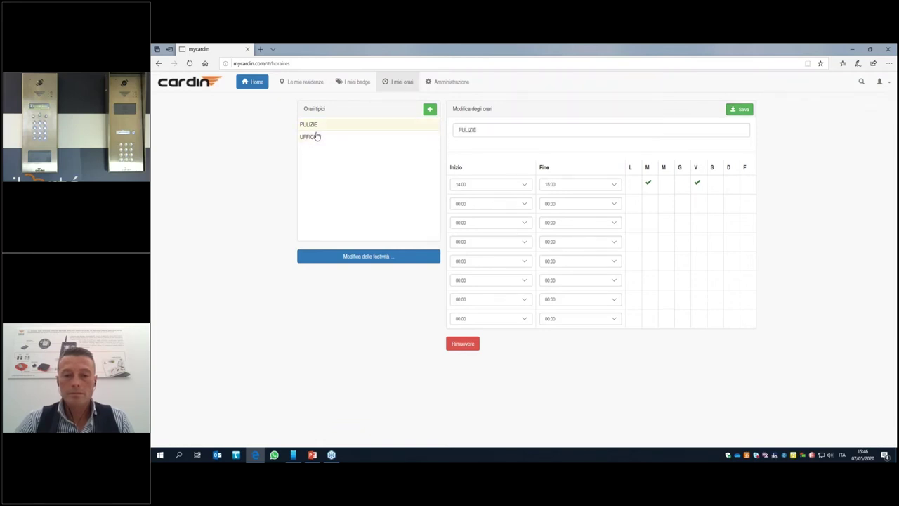
{"action": "left_click", "coordinate": [316, 141]}
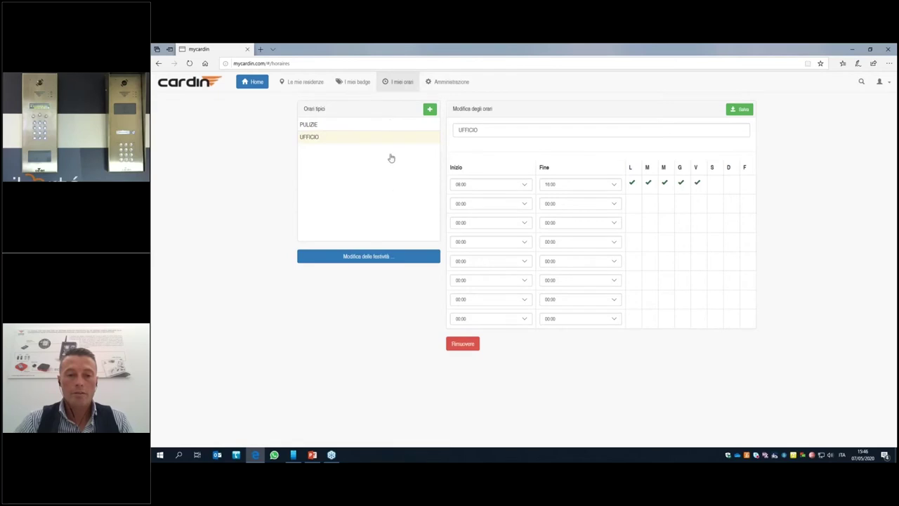
{"action": "left_click", "coordinate": [364, 257]}
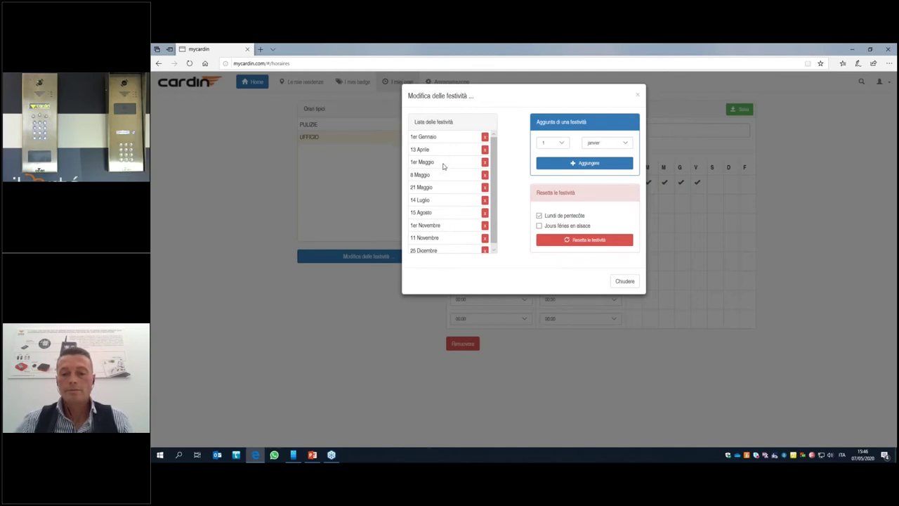
Close the holidays, leave holidays off the slot, and open the add-pass dialog on Titoli.
{"action": "left_click", "coordinate": [625, 282]}
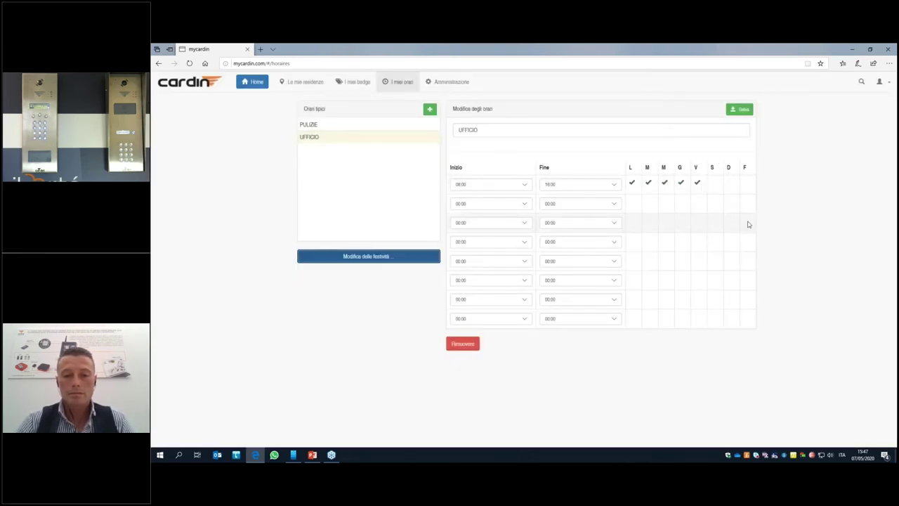
{"action": "left_click", "coordinate": [746, 183]}
{"action": "left_click", "coordinate": [747, 190]}
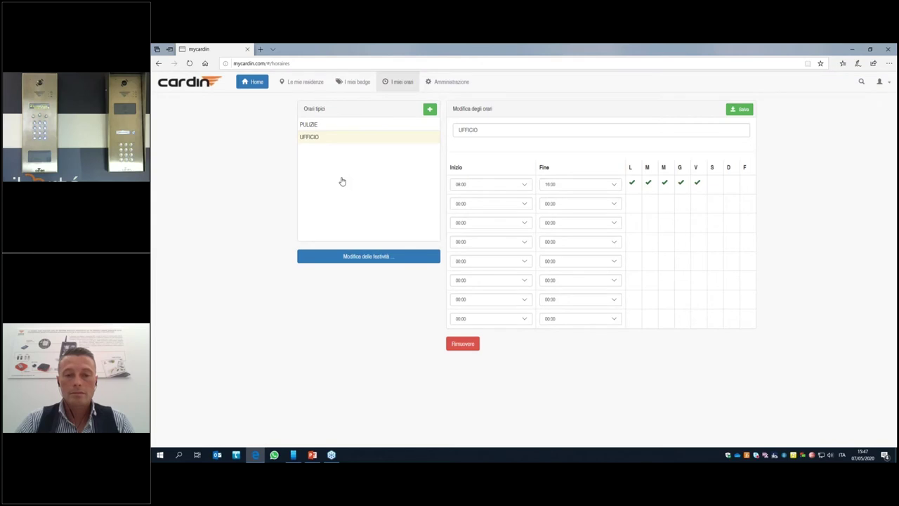
{"action": "left_click", "coordinate": [356, 83]}
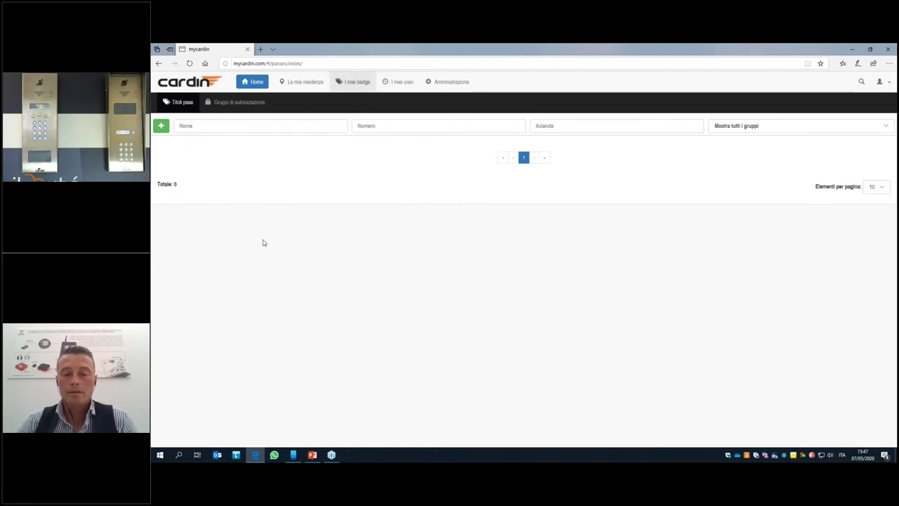
{"action": "left_click", "coordinate": [161, 125]}
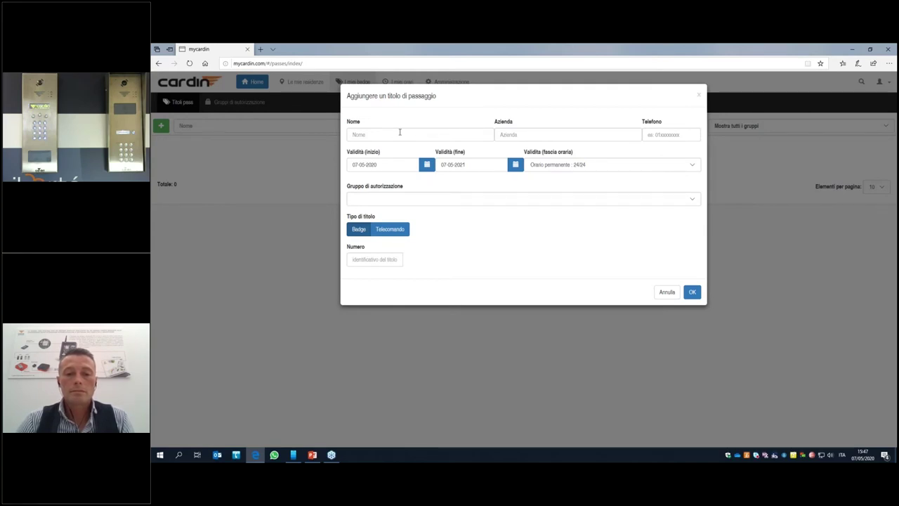
Enter the holder's first name and company CARDIN, and set end validity to 07-05-2022.
{"action": "left_click", "coordinate": [399, 132]}
{"action": "type", "text": "LUCA"}
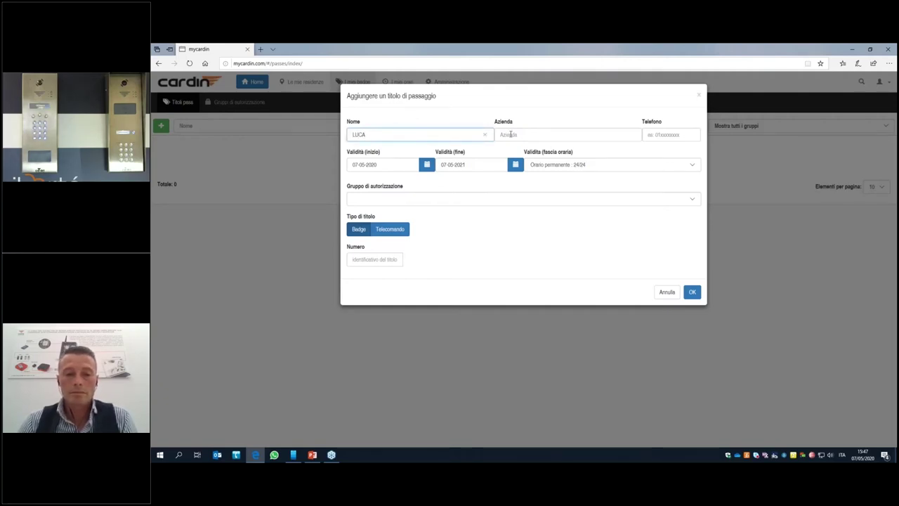
{"action": "left_click", "coordinate": [510, 134]}
{"action": "type", "text": "CARDIN"}
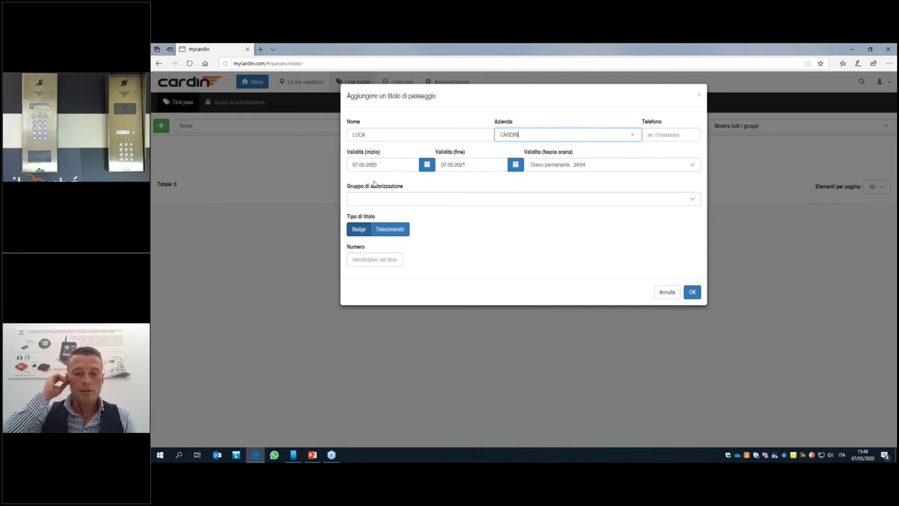
{"action": "left_click", "coordinate": [656, 134]}
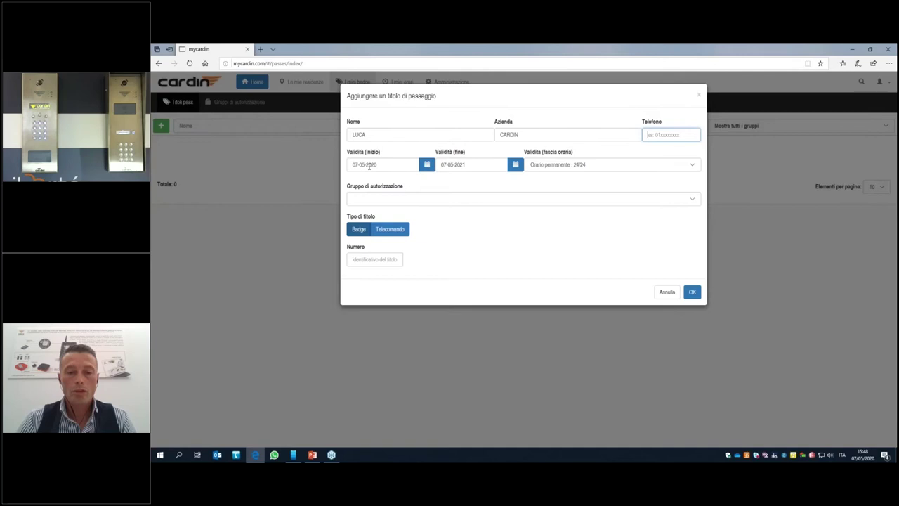
{"action": "left_click", "coordinate": [468, 165]}
{"action": "left_click", "coordinate": [468, 164]}
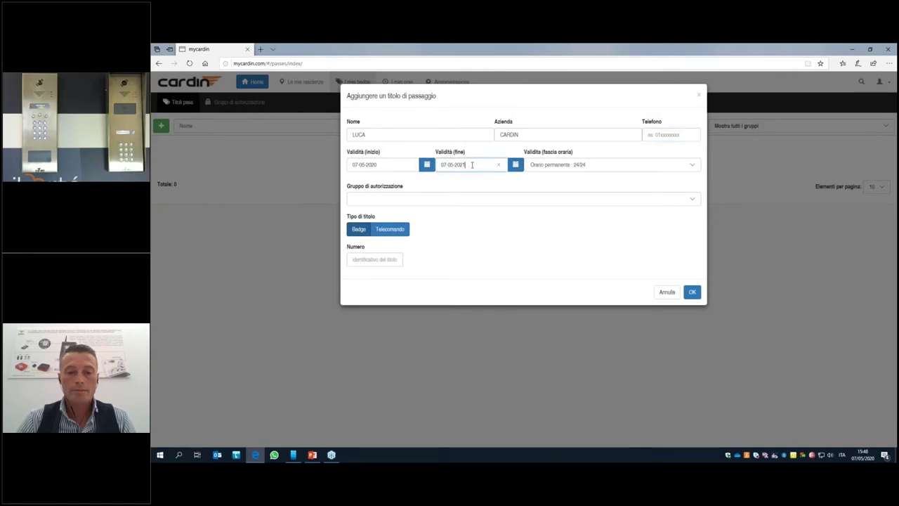
{"action": "type", "text": "2"}
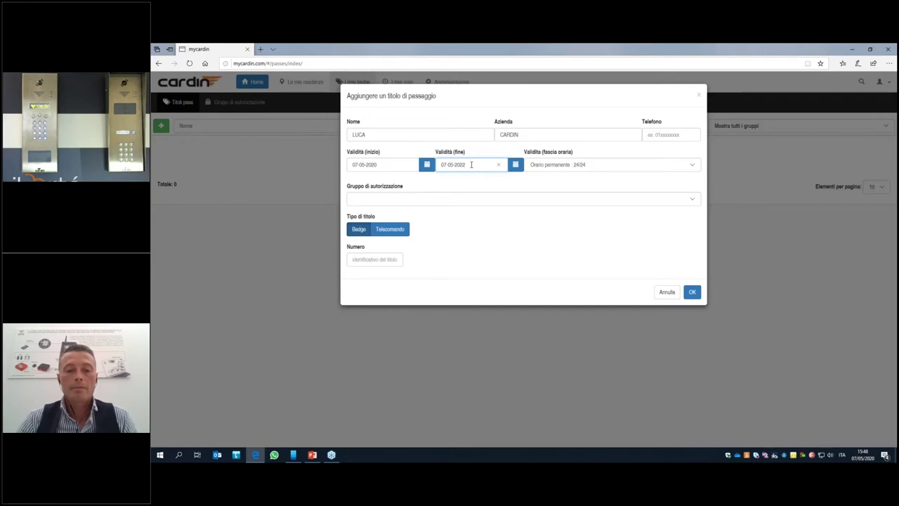
{"action": "left_click", "coordinate": [602, 169]}
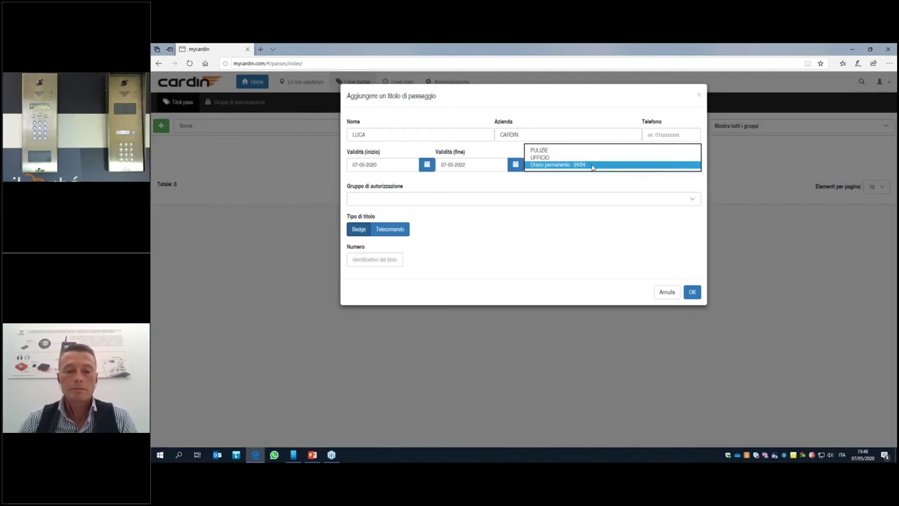
Keep the 'Orario permanente : 24/24' band, assign PASSI GENERALI, and set the type to Telecomando.
{"action": "left_click", "coordinate": [592, 167]}
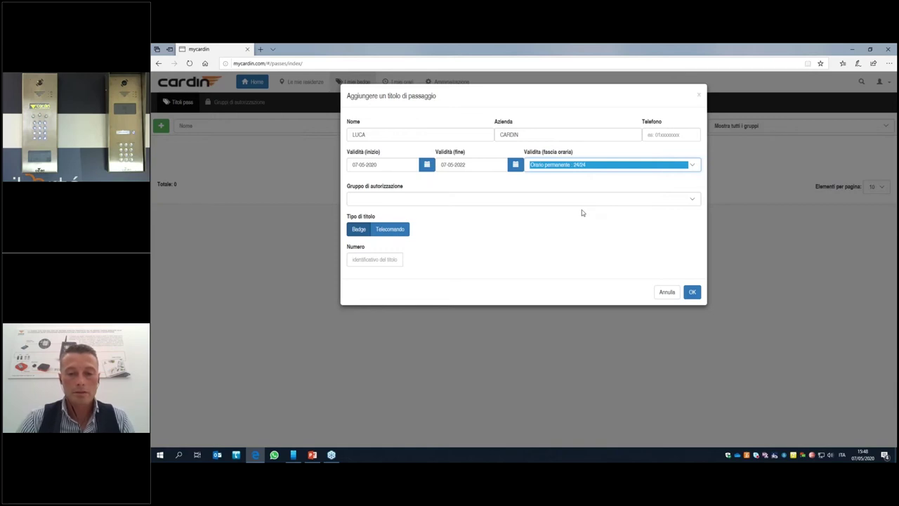
{"action": "left_click", "coordinate": [478, 200]}
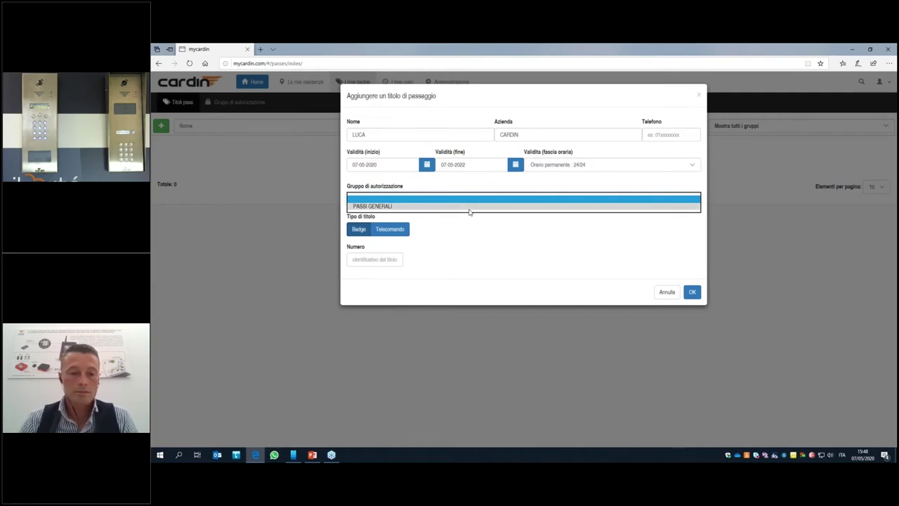
{"action": "left_click", "coordinate": [470, 208]}
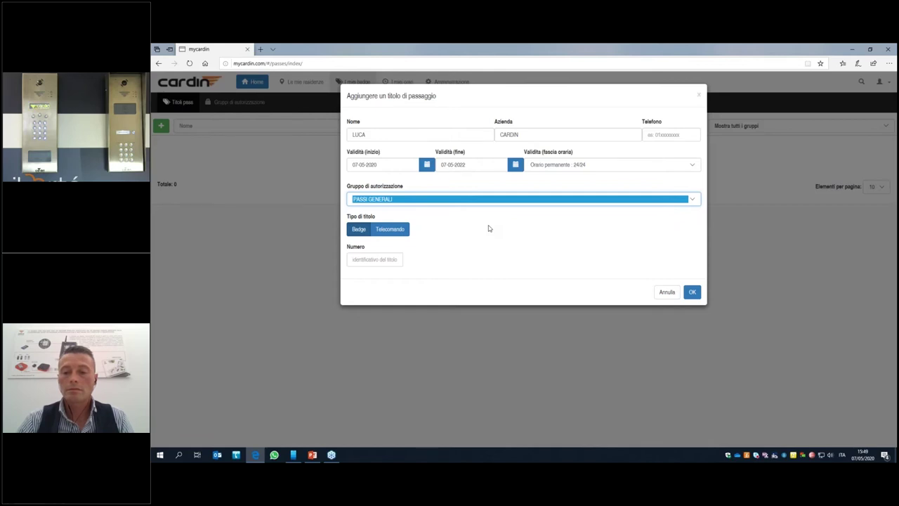
{"action": "left_click", "coordinate": [393, 230]}
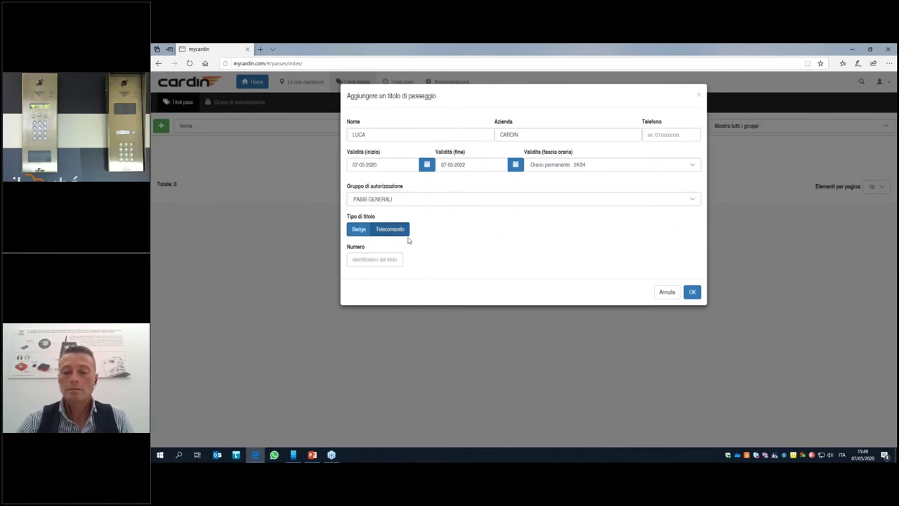
{"action": "left_click", "coordinate": [364, 237]}
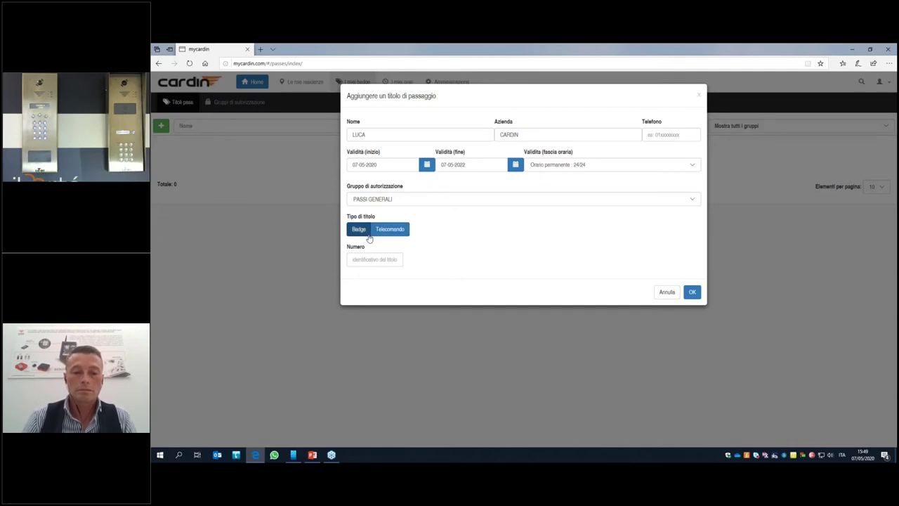
{"action": "left_click", "coordinate": [397, 230]}
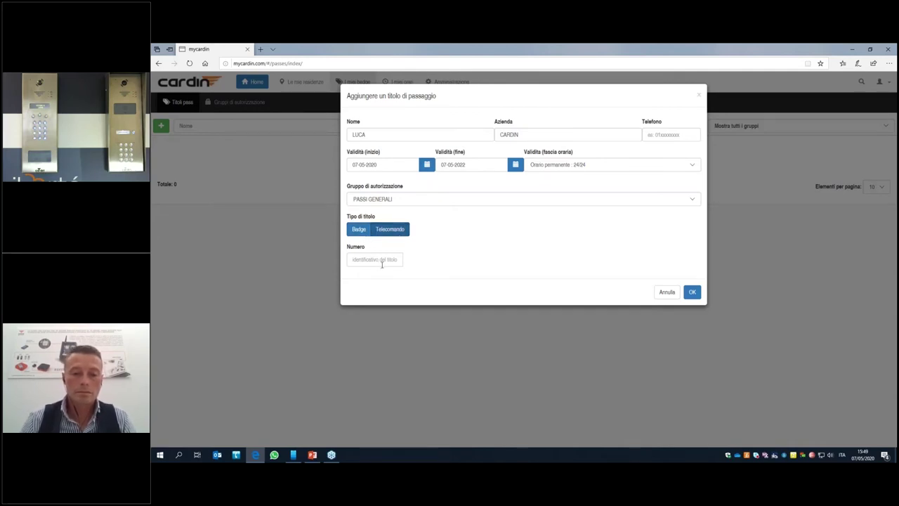
Enter the remote's identification number, correcting typos, and save the pass with OK.
{"action": "left_click", "coordinate": [382, 262]}
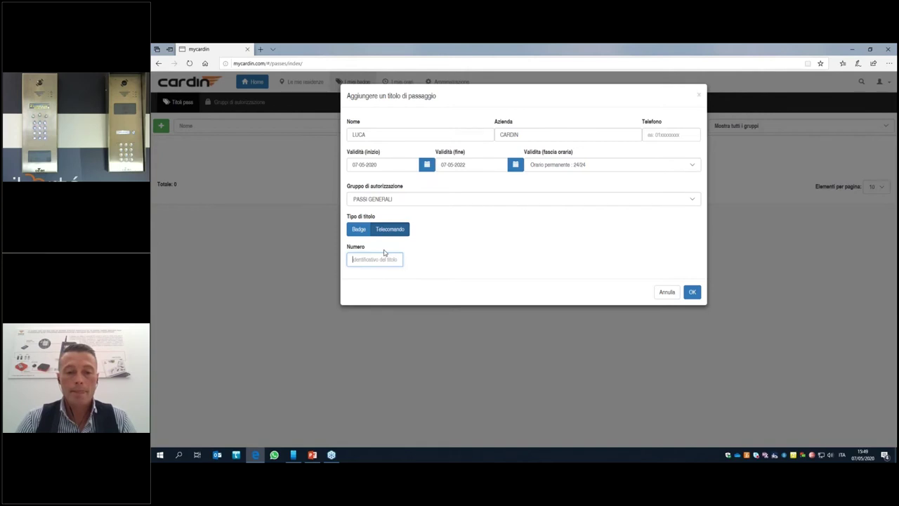
{"action": "type", "text": "272"}
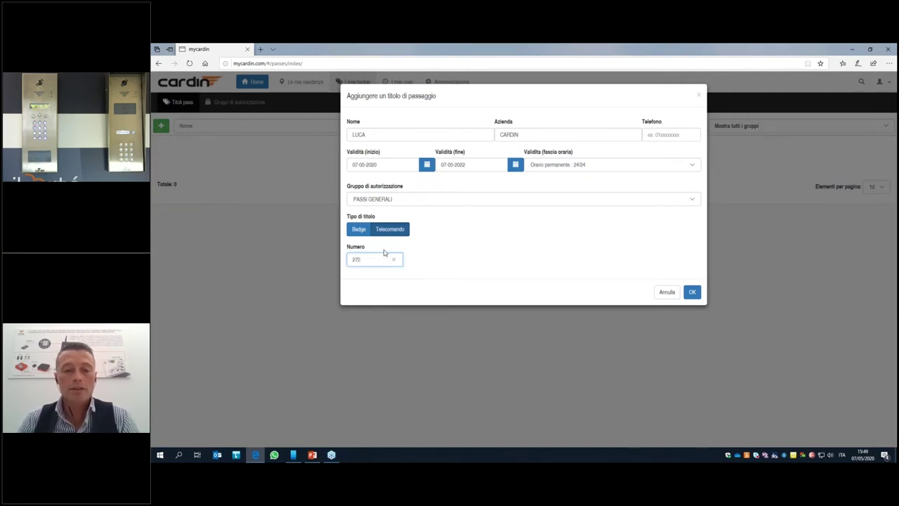
{"action": "key", "text": "BackSpace"}
{"action": "key", "text": "BackSpace"}
{"action": "key", "text": "BackSpace"}
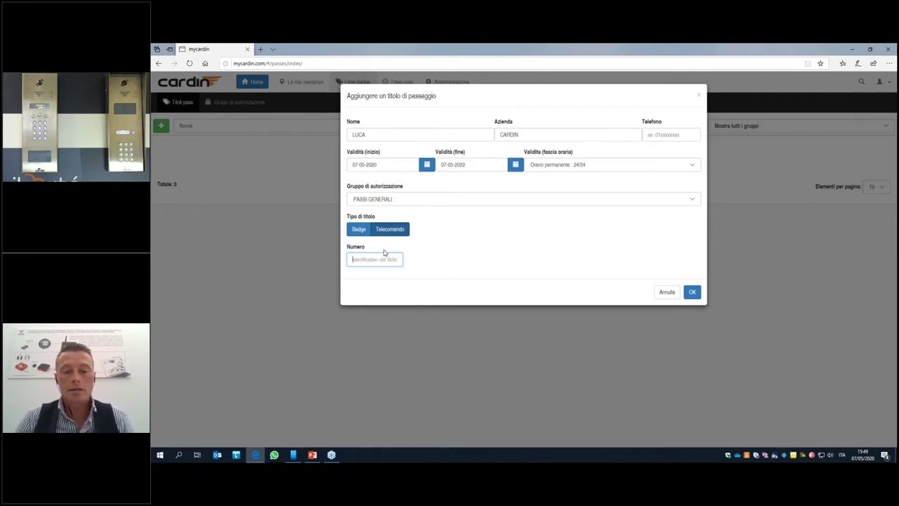
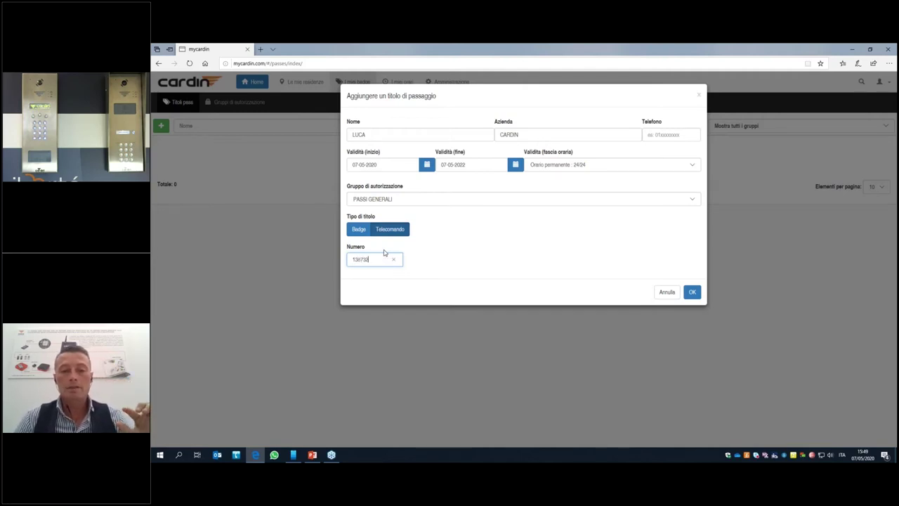
{"action": "left_click", "coordinate": [394, 259]}
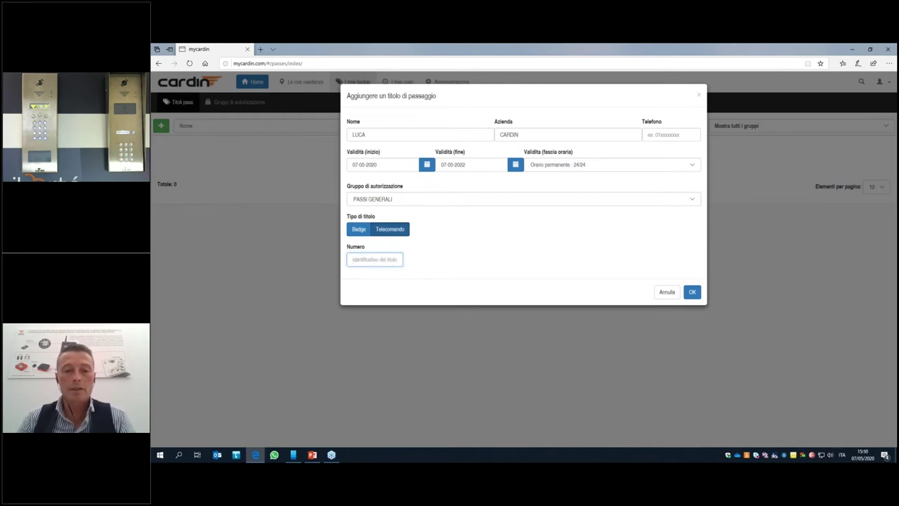
{"action": "left_click", "coordinate": [371, 259]}
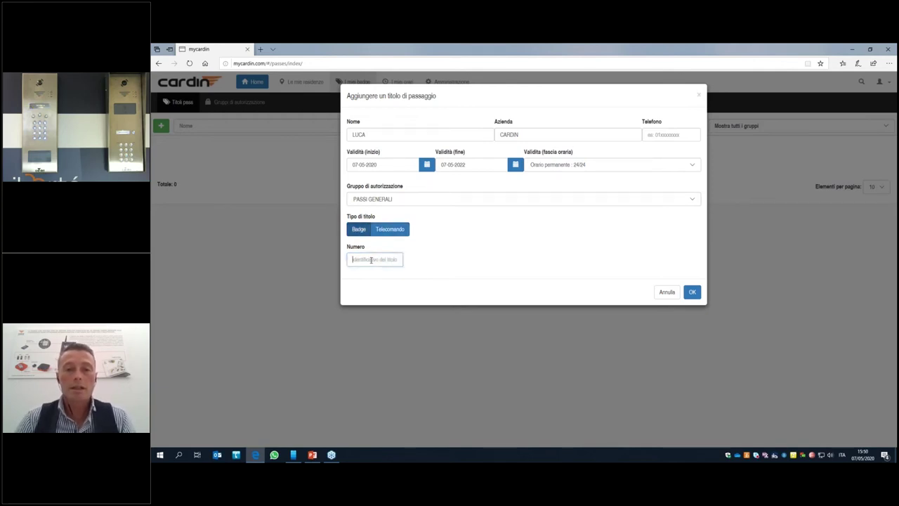
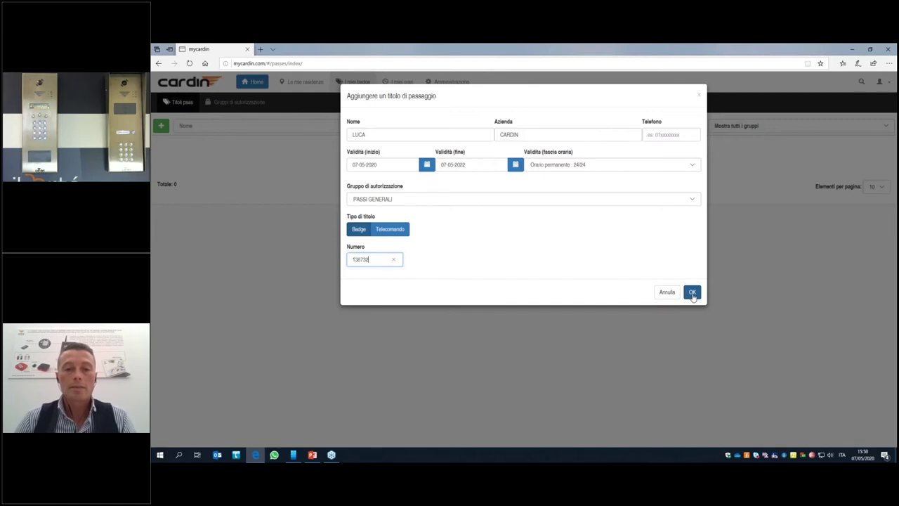
{"action": "left_click", "coordinate": [692, 292]}
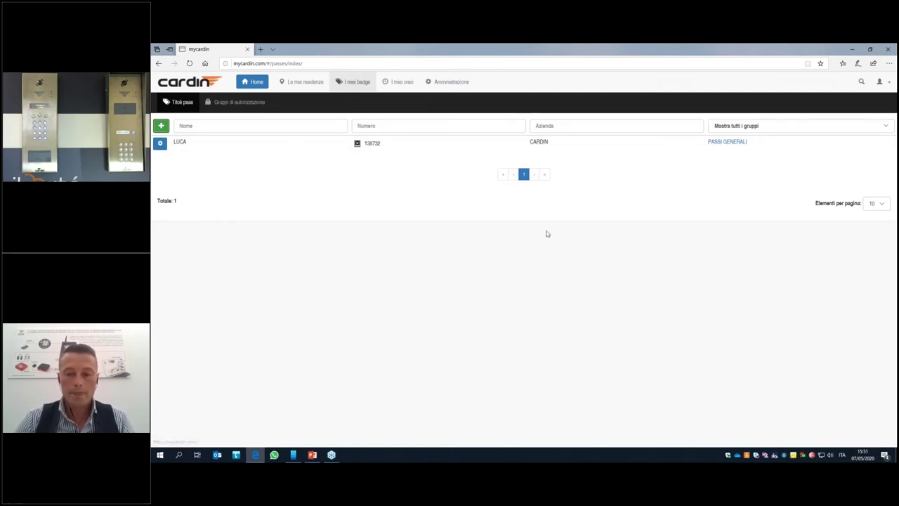
Open the 'Le mie residenze' page from the top navigation bar.
{"action": "left_click", "coordinate": [305, 83]}
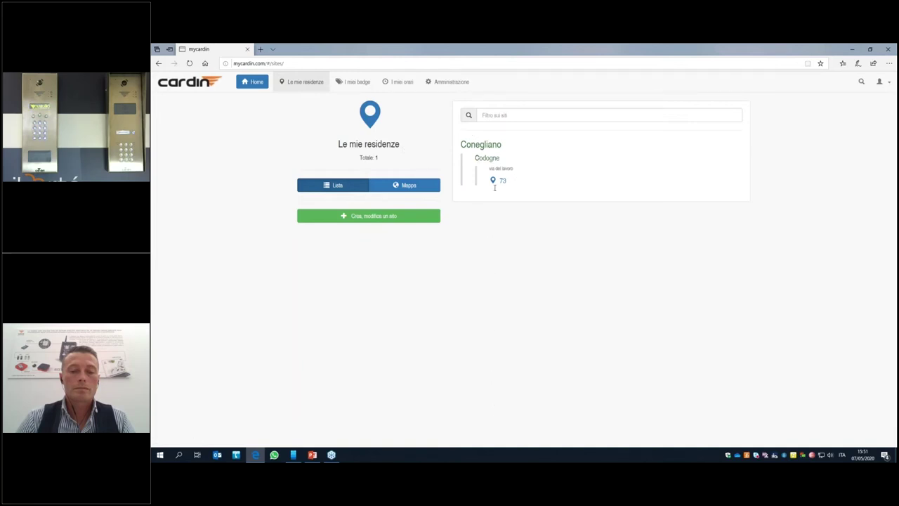
Toggle Mappa and Lista views, open site 73's residents, then return to the home page.
{"action": "left_click", "coordinate": [405, 186]}
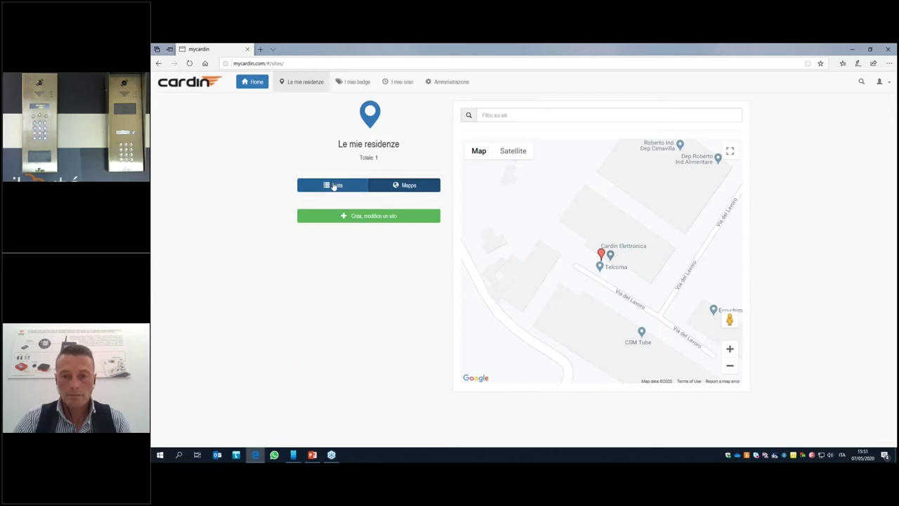
{"action": "left_click", "coordinate": [334, 186]}
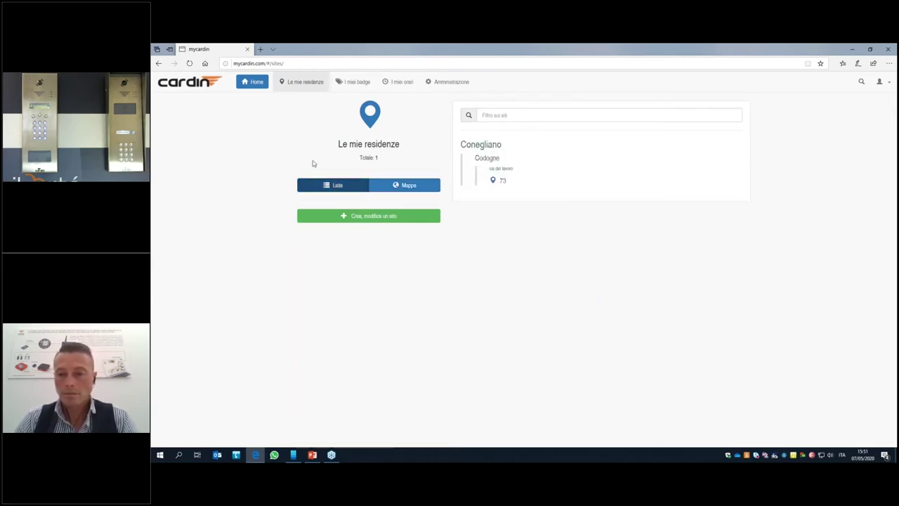
{"action": "left_click", "coordinate": [503, 182]}
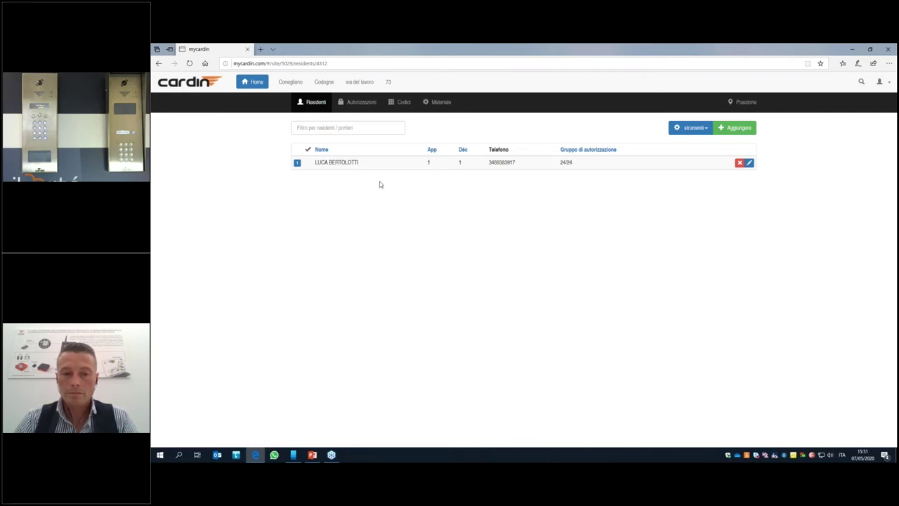
{"action": "left_click", "coordinate": [311, 101]}
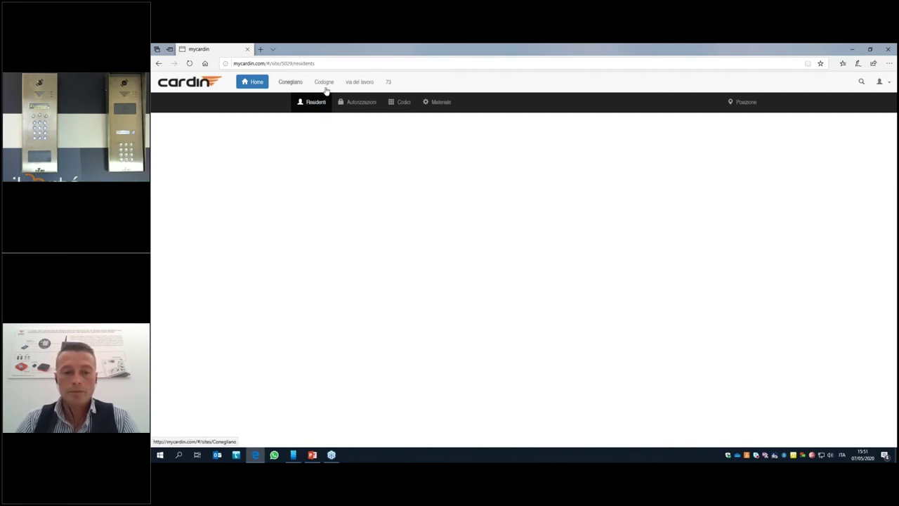
{"action": "left_click", "coordinate": [256, 84]}
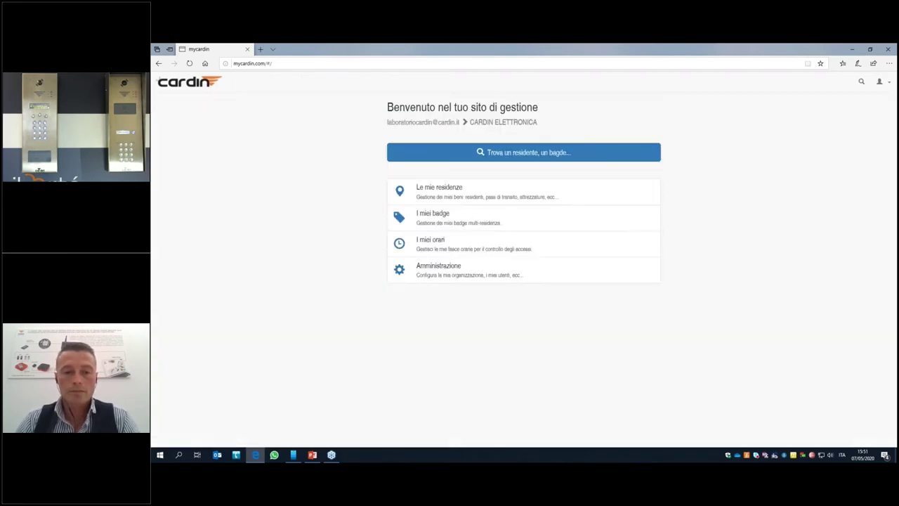
Open 'Le mie residenze' from the home page to list the Codogne site.
{"action": "left_click", "coordinate": [457, 195]}
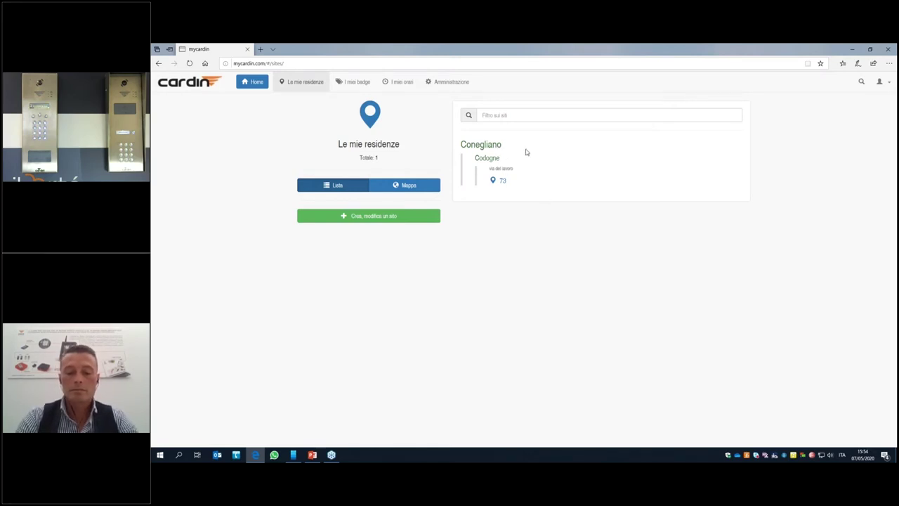
Open the Residenti page of site 73 on via del lavoro.
{"action": "left_click", "coordinate": [499, 169]}
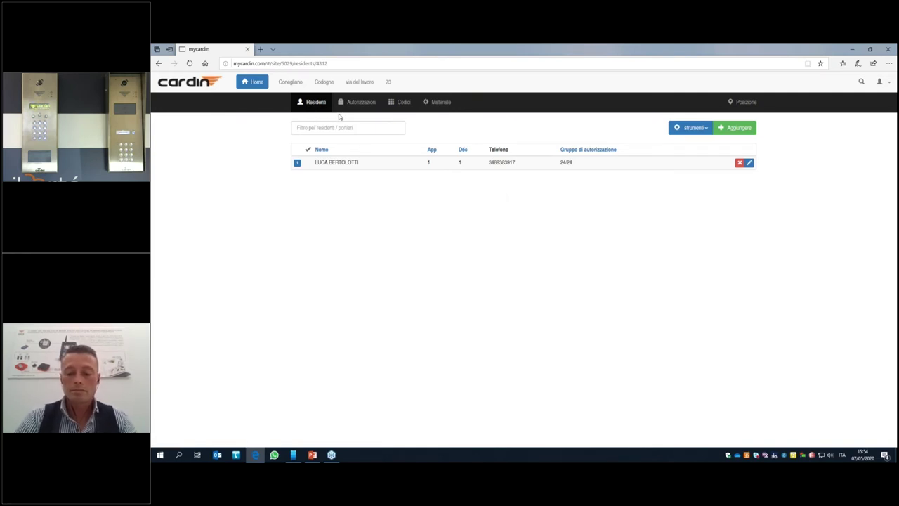
Show site 73's Materiale page listing the GRANDE, MEDIO and PICCOLO stations.
{"action": "left_click", "coordinate": [442, 103]}
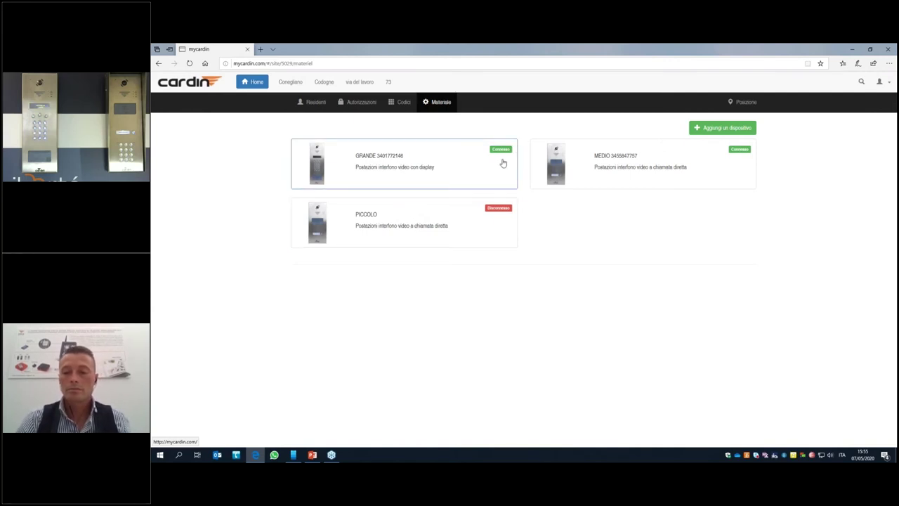
Open the GRANDE station's 'Informazioni sull'hardware' page and scroll down to its Eventi log.
{"action": "left_click", "coordinate": [395, 168]}
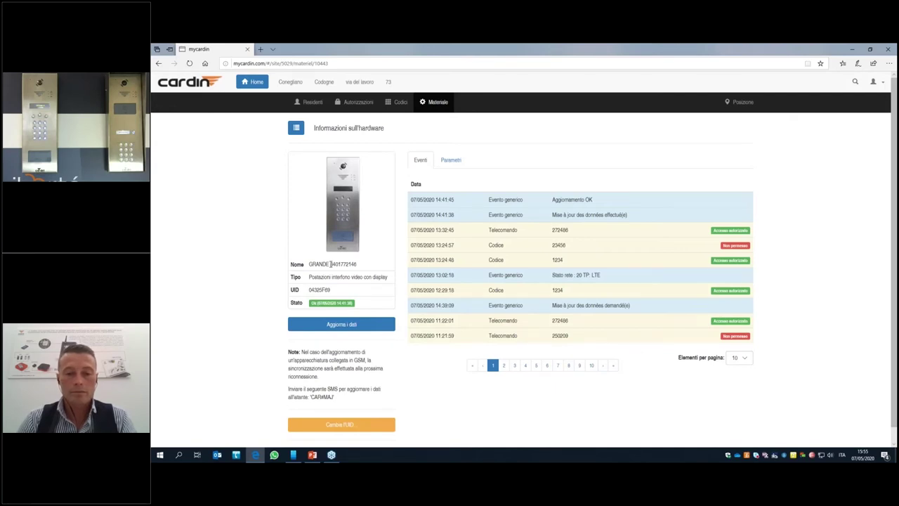
{"action": "left_click_drag", "start_coordinate": [330, 264], "coordinate": [357, 265]}
{"action": "left_click", "coordinate": [339, 268]}
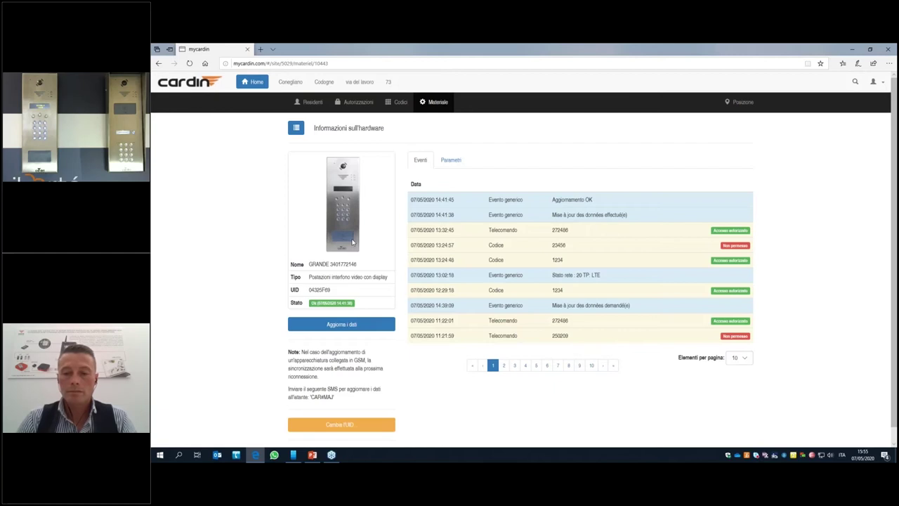
{"action": "scroll", "coordinate": [353, 242], "scroll_direction": "down", "scroll_amount": 1}
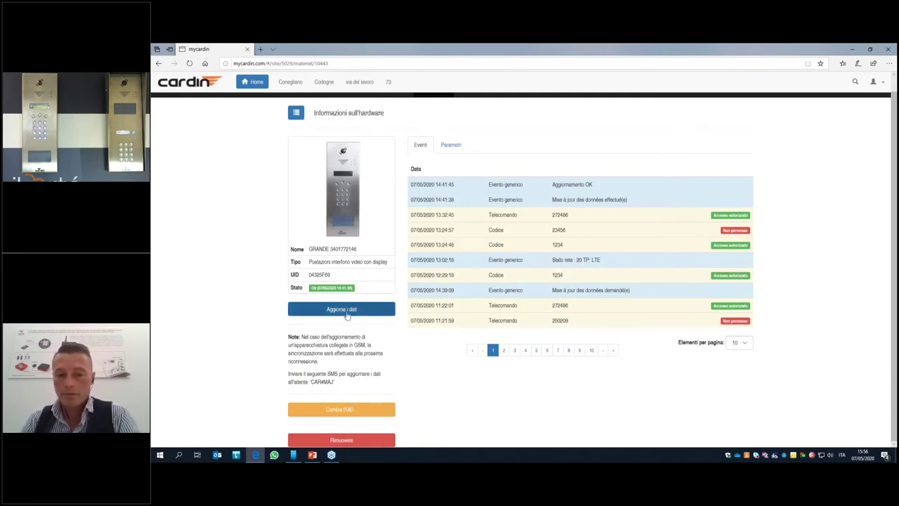
{"action": "left_click", "coordinate": [345, 414]}
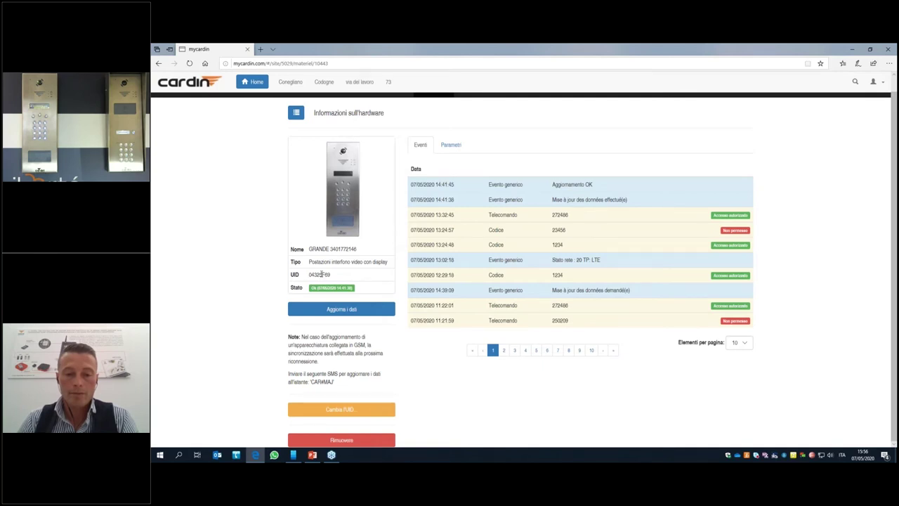
{"action": "left_click", "coordinate": [448, 150]}
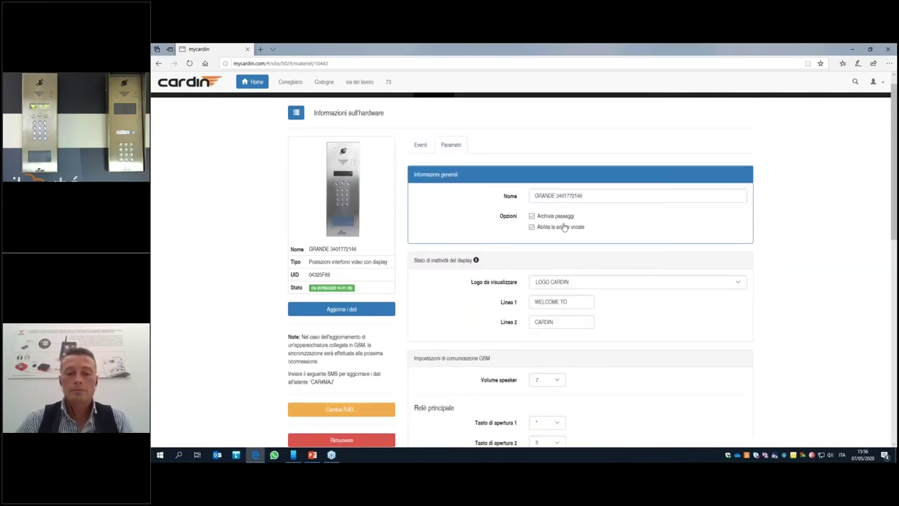
{"action": "left_click", "coordinate": [420, 145]}
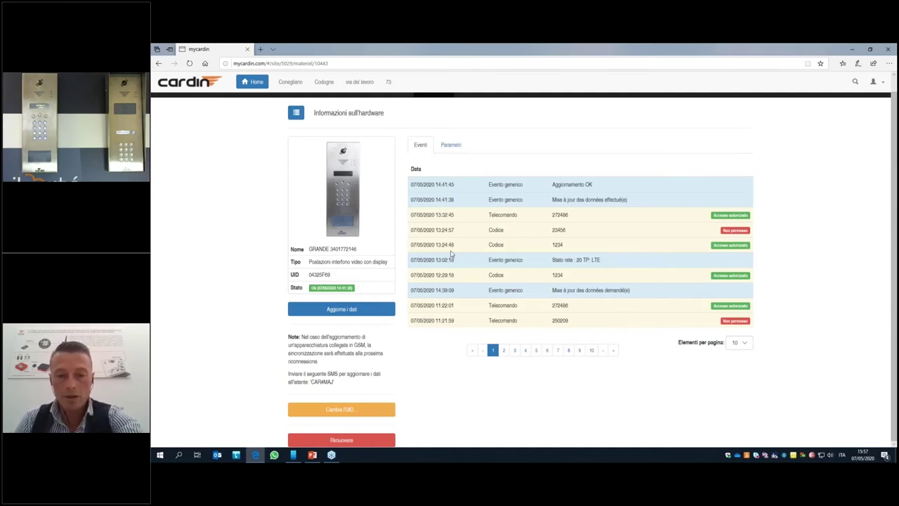
Set 'Elementi per pagina' to 50 and stop the unresponsive page script.
{"action": "left_click", "coordinate": [743, 343]}
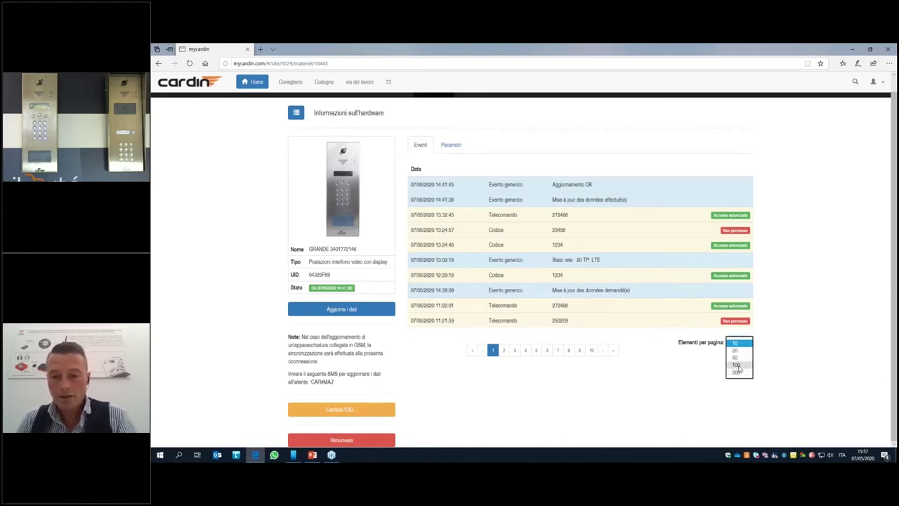
{"action": "left_click", "coordinate": [735, 357]}
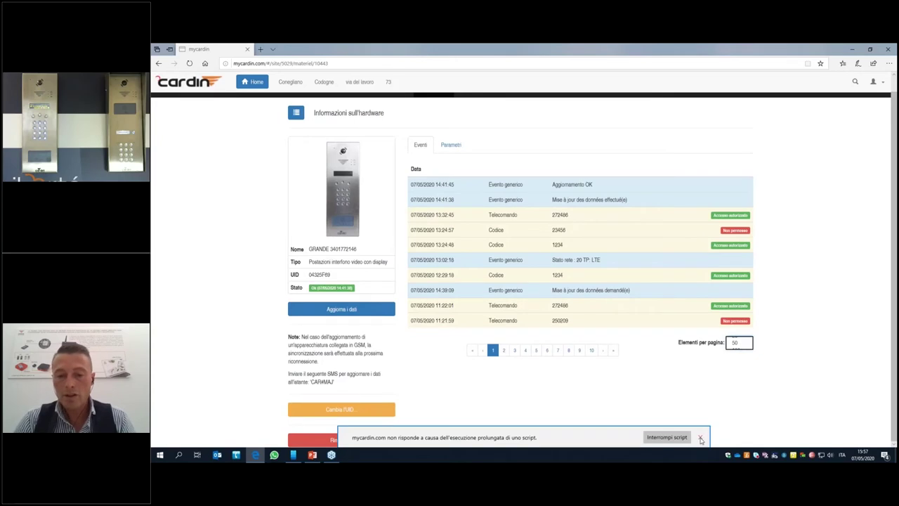
{"action": "left_click", "coordinate": [700, 437]}
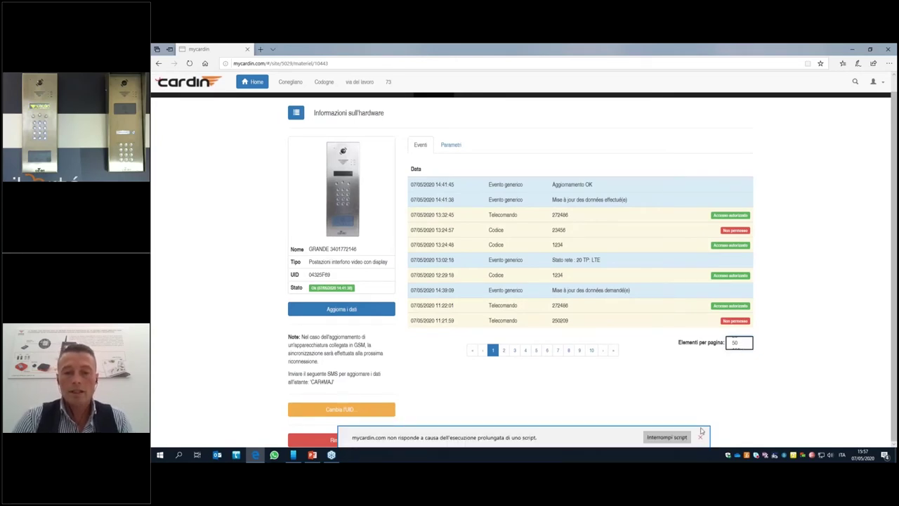
{"action": "left_click", "coordinate": [701, 437]}
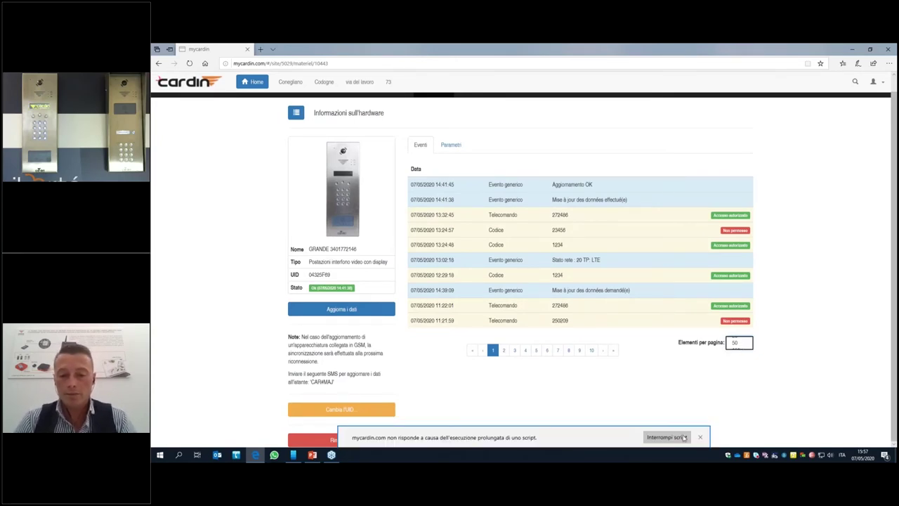
{"action": "left_click", "coordinate": [674, 436]}
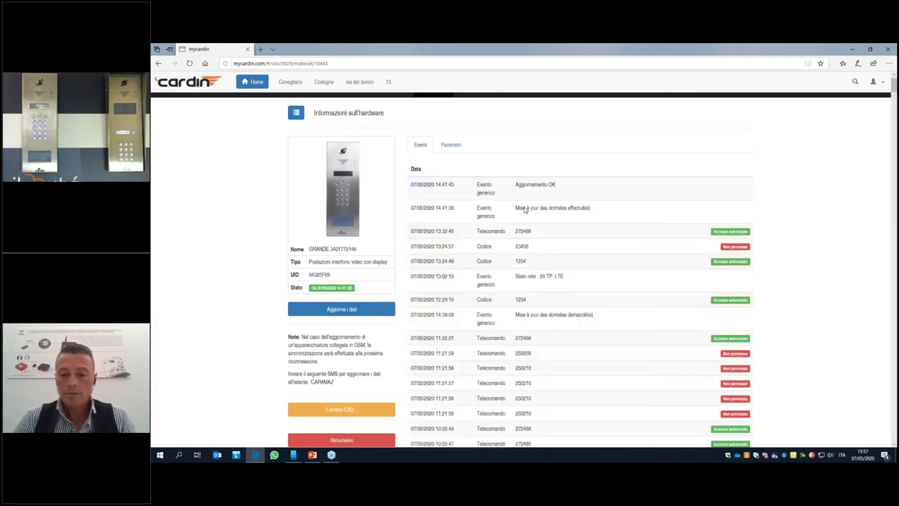
Scroll through the GRANDE event log's remote-control, code, badge and update entries, ending at the top.
{"action": "scroll", "coordinate": [525, 210], "scroll_direction": "up", "scroll_amount": 1}
{"action": "scroll", "coordinate": [626, 251], "scroll_direction": "down", "scroll_amount": 3}
{"action": "scroll", "coordinate": [687, 259], "scroll_direction": "up", "scroll_amount": 3}
{"action": "scroll", "coordinate": [686, 260], "scroll_direction": "down", "scroll_amount": 1}
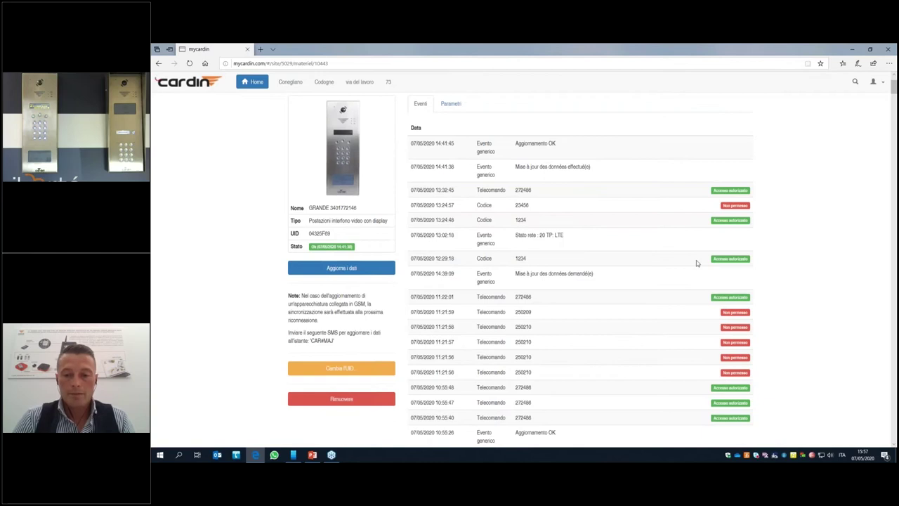
{"action": "scroll", "coordinate": [691, 271], "scroll_direction": "down", "scroll_amount": 15}
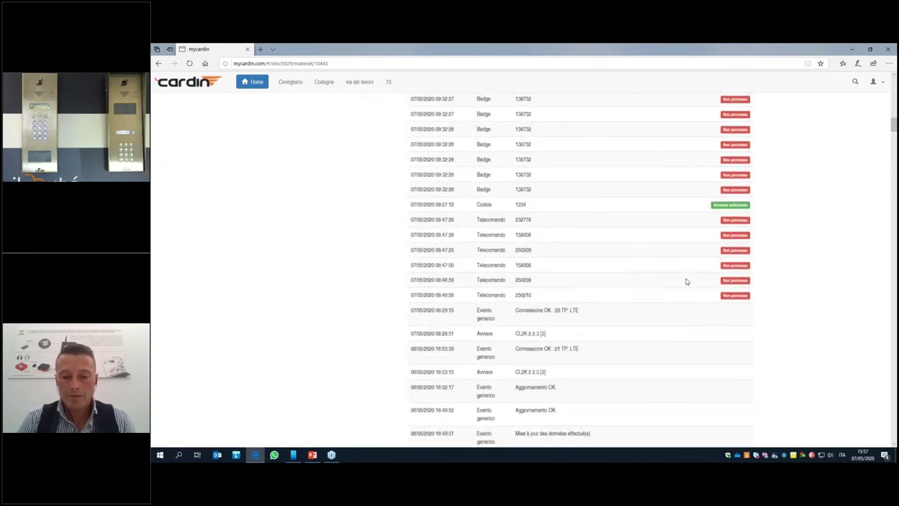
{"action": "scroll", "coordinate": [687, 281], "scroll_direction": "up", "scroll_amount": 5}
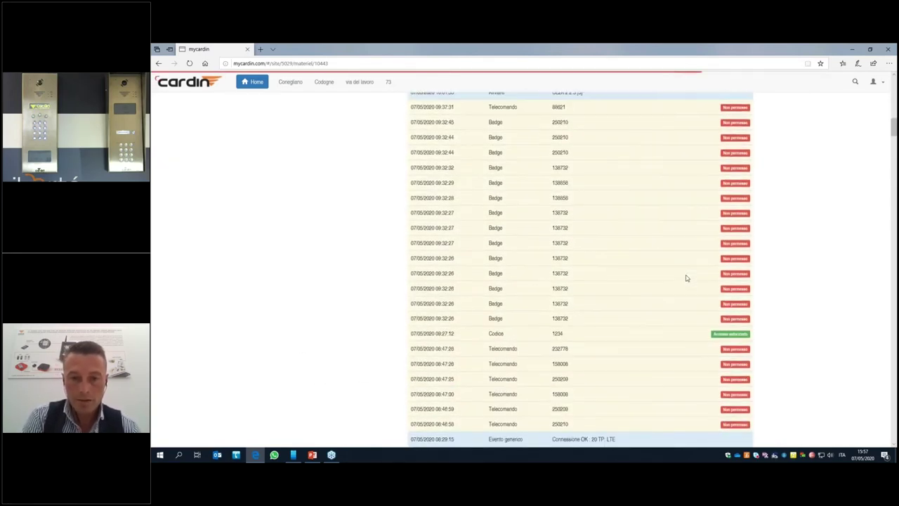
{"action": "scroll", "coordinate": [687, 274], "scroll_direction": "up", "scroll_amount": 8}
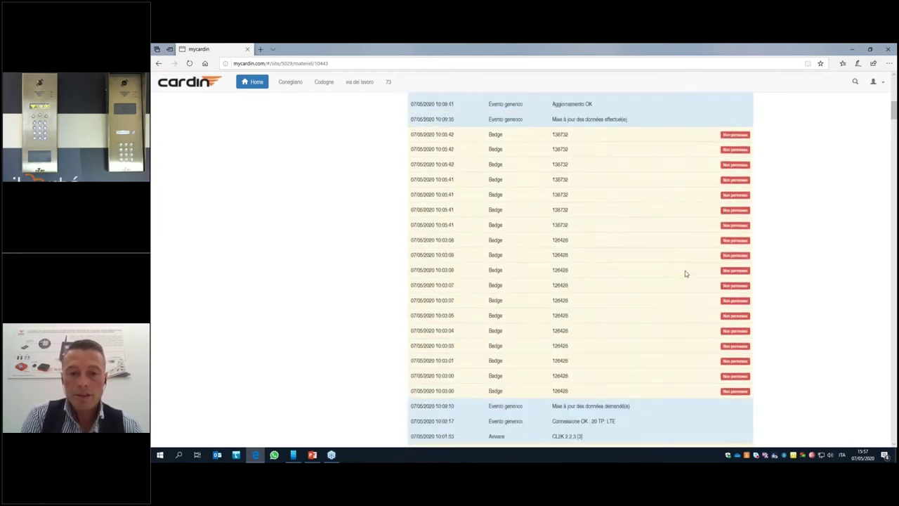
{"action": "scroll", "coordinate": [686, 273], "scroll_direction": "up", "scroll_amount": 10}
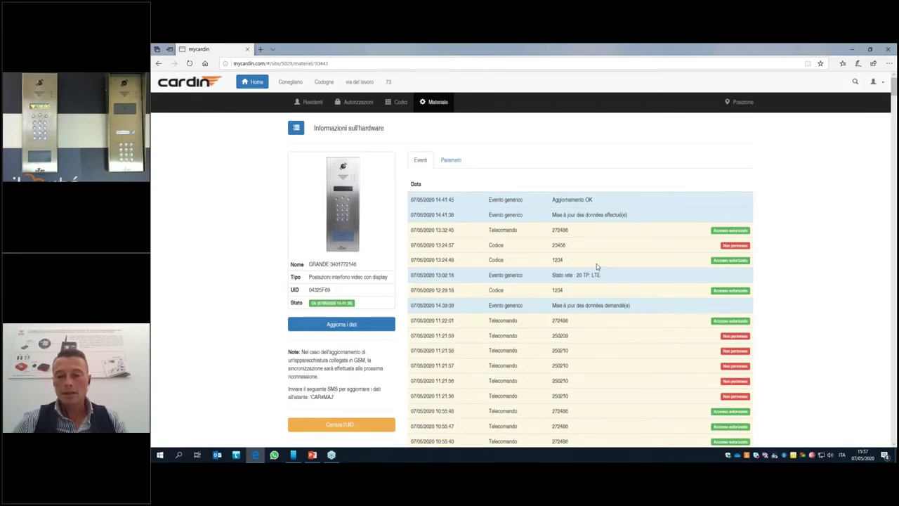
{"action": "scroll", "coordinate": [597, 265], "scroll_direction": "down", "scroll_amount": 1}
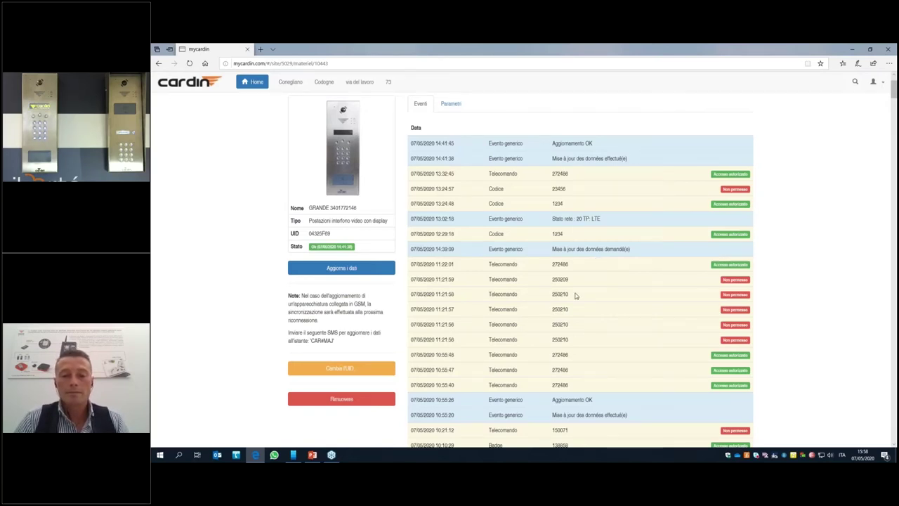
{"action": "scroll", "coordinate": [486, 177], "scroll_direction": "up", "scroll_amount": 1}
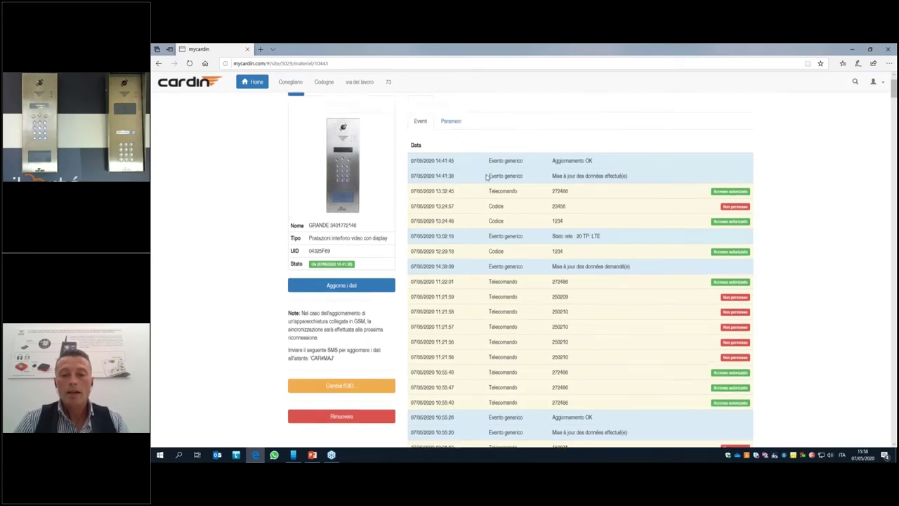
{"action": "scroll", "coordinate": [486, 177], "scroll_direction": "up", "scroll_amount": 2}
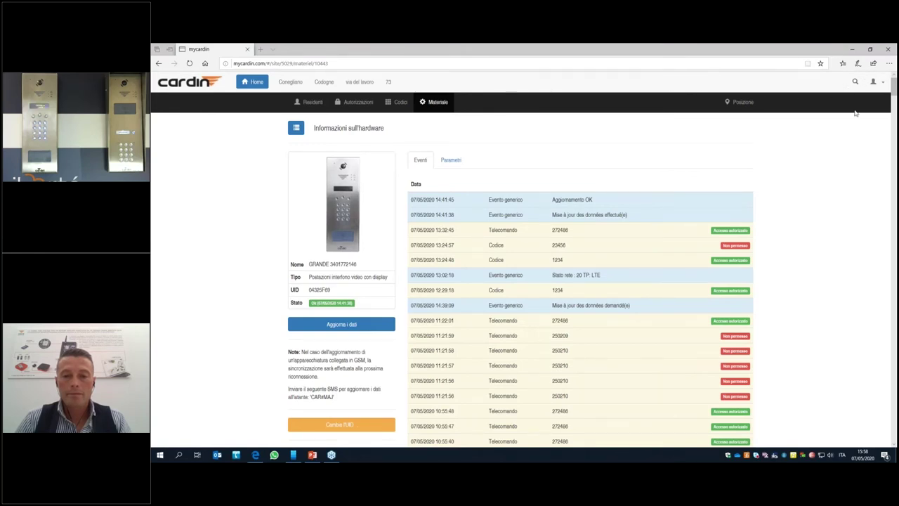
Enter the resident's full name as the keyword on the search page.
{"action": "left_click", "coordinate": [855, 81]}
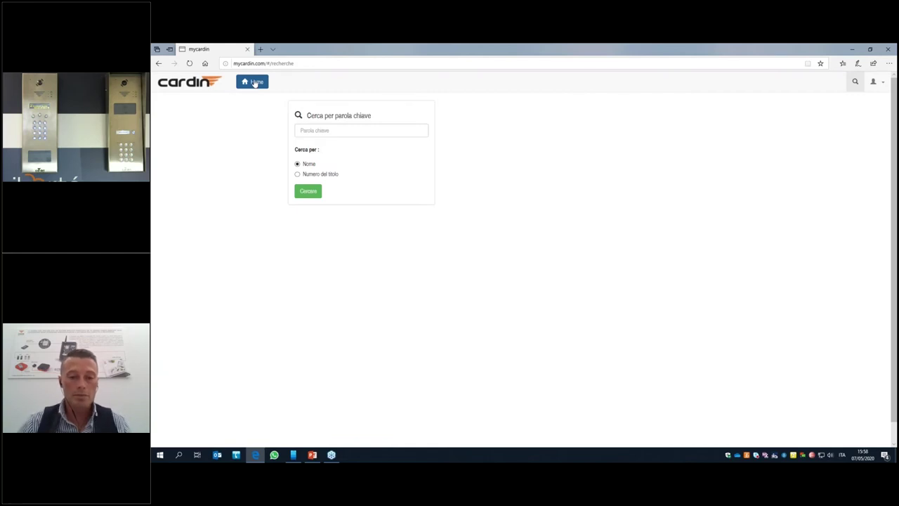
{"action": "left_click", "coordinate": [321, 131]}
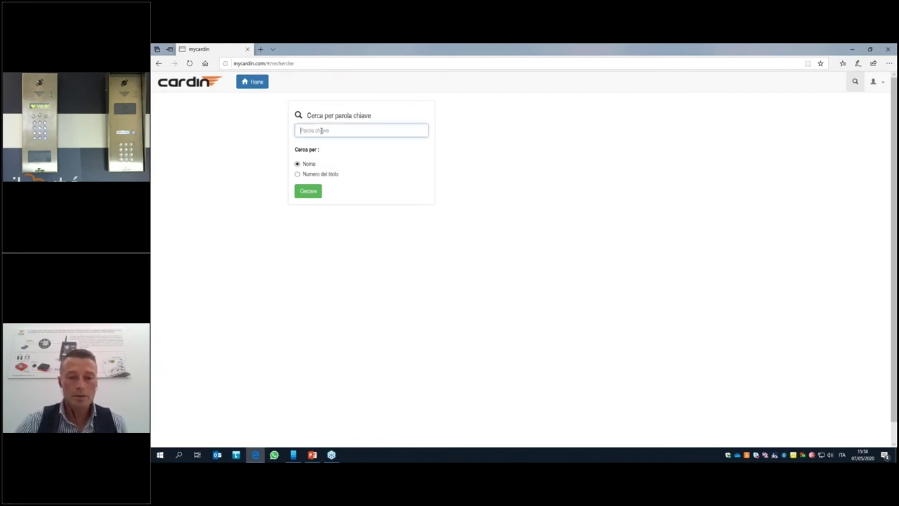
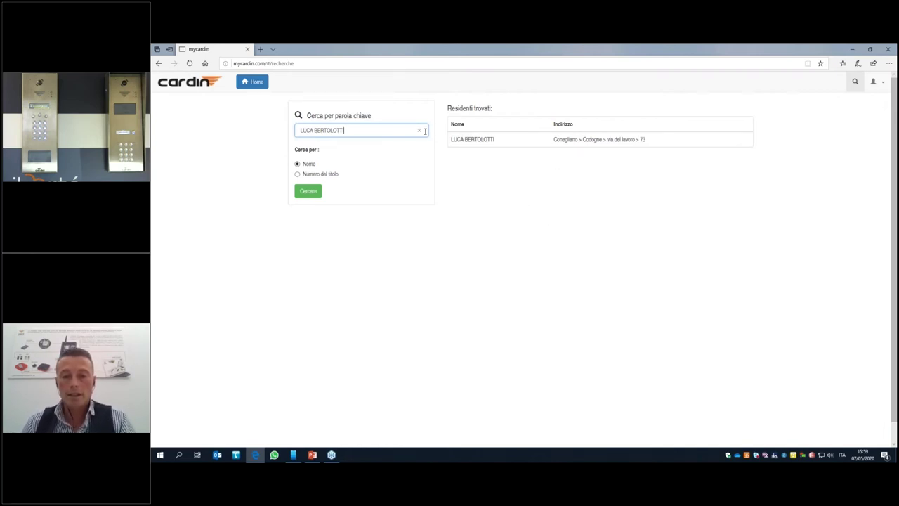
Open the found resident's card, then return to the GRANDE intercom's hardware page via Materiale.
{"action": "left_click", "coordinate": [479, 140]}
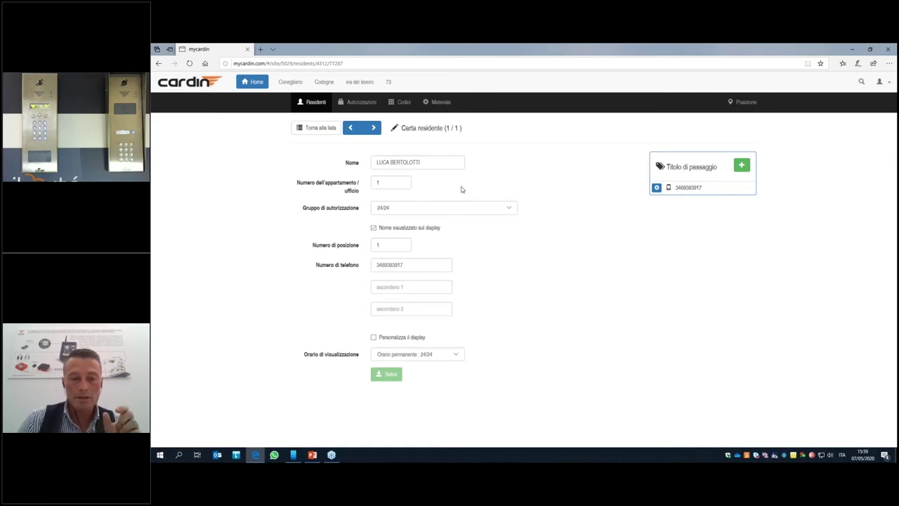
{"action": "left_click", "coordinate": [435, 102]}
{"action": "left_click", "coordinate": [426, 155]}
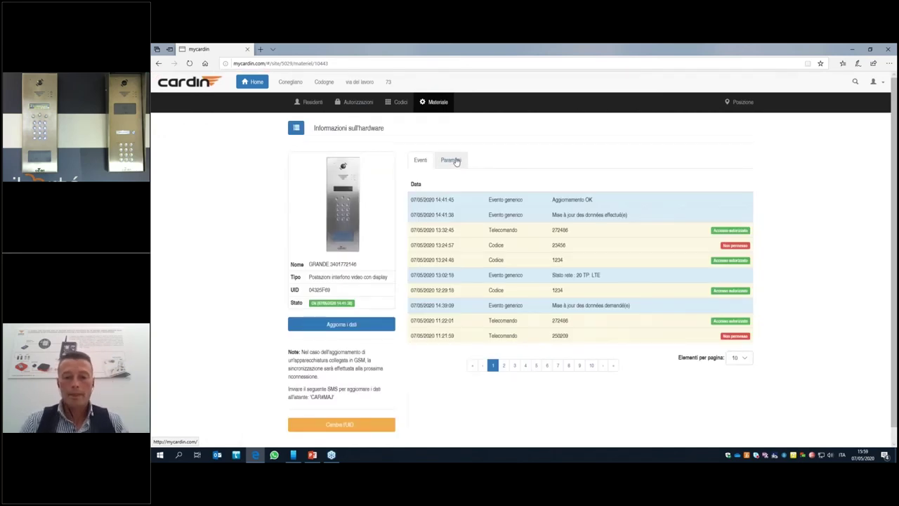
Show the GRANDE intercom's Parametri and keep the speaker volume at 7.
{"action": "left_click", "coordinate": [453, 160]}
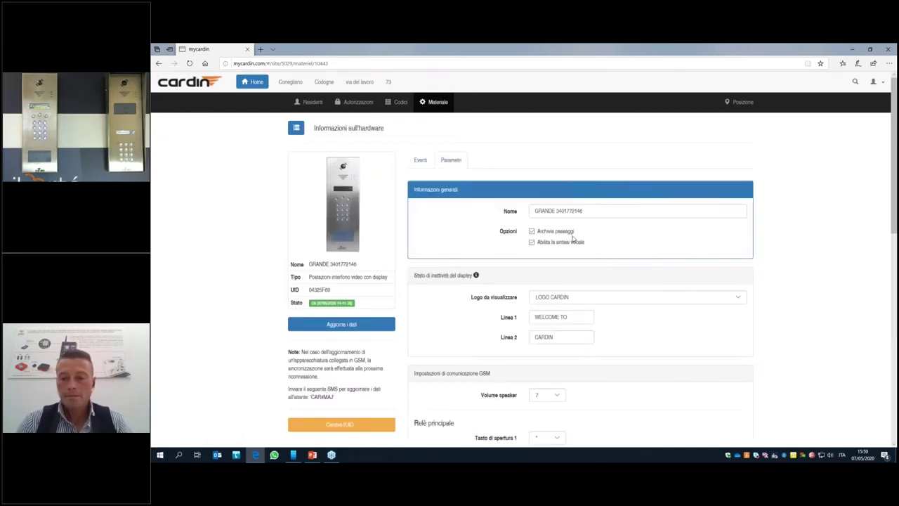
{"action": "scroll", "coordinate": [580, 232], "scroll_direction": "down", "scroll_amount": 1}
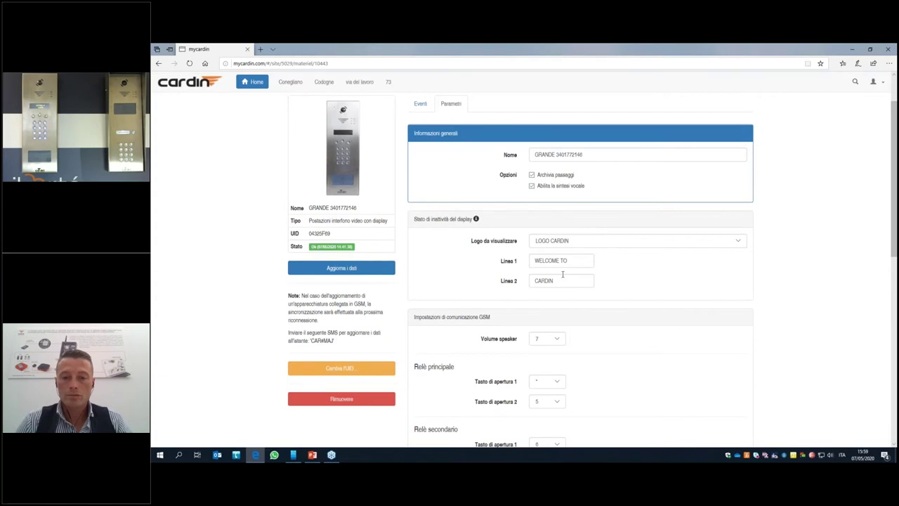
{"action": "scroll", "coordinate": [562, 274], "scroll_direction": "down", "scroll_amount": 2}
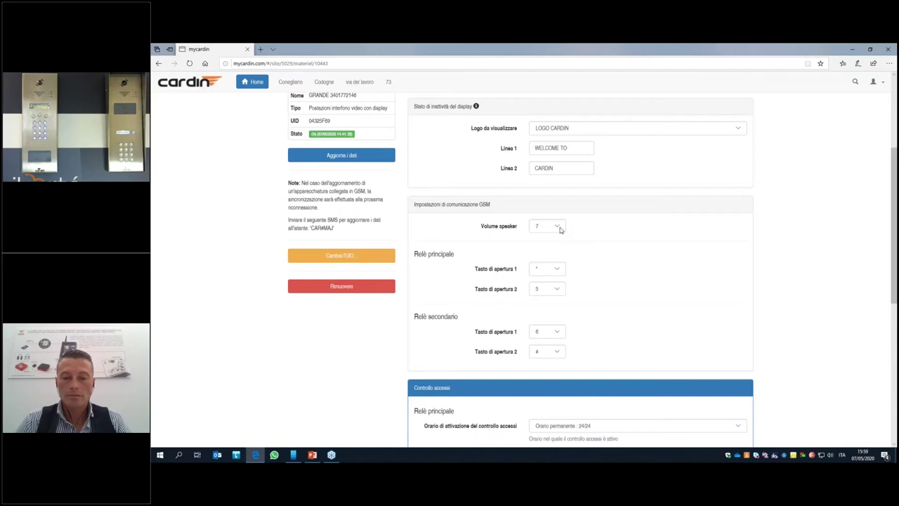
{"action": "left_click", "coordinate": [557, 226]}
{"action": "left_click", "coordinate": [560, 227]}
{"action": "scroll", "coordinate": [538, 295], "scroll_direction": "down", "scroll_amount": 2}
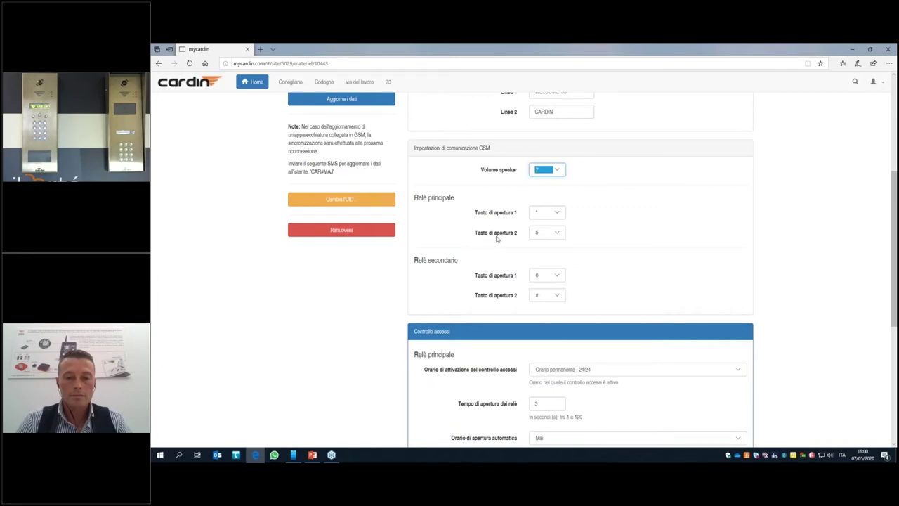
{"action": "left_click", "coordinate": [558, 233]}
{"action": "left_click", "coordinate": [559, 233]}
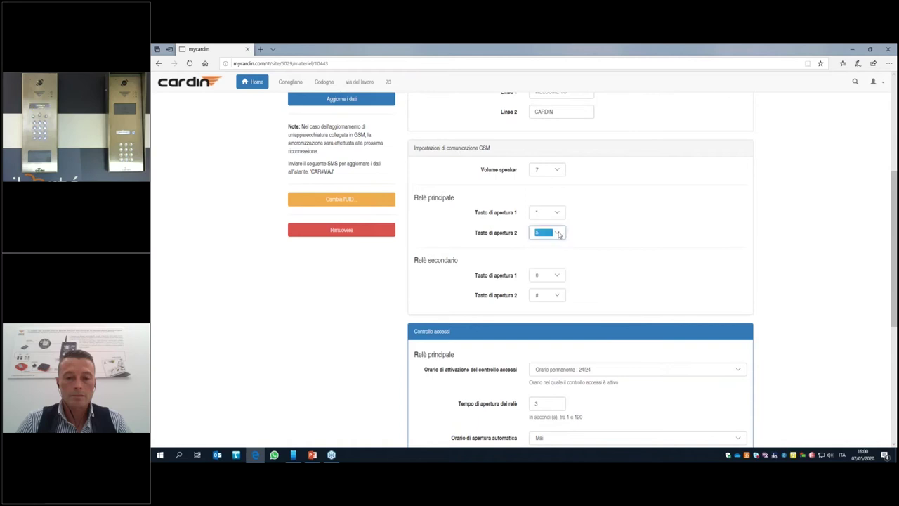
{"action": "left_click", "coordinate": [554, 214]}
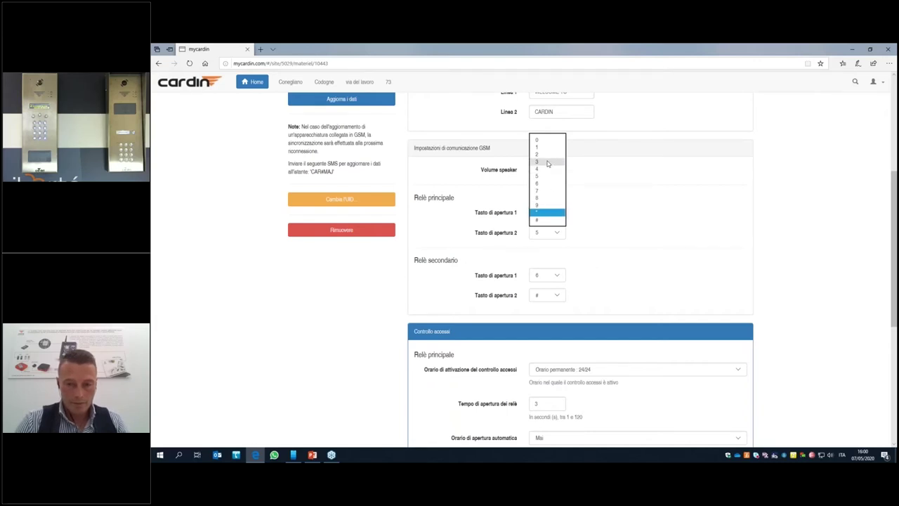
{"action": "left_click", "coordinate": [540, 214]}
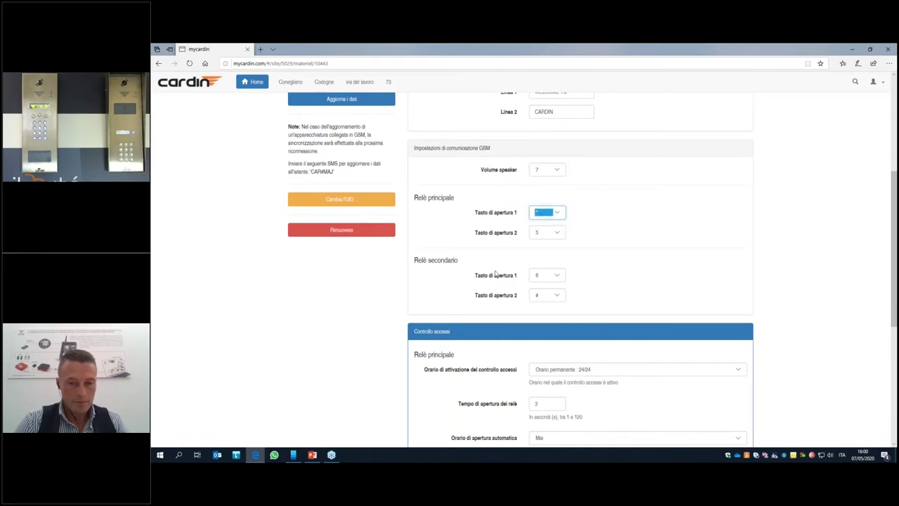
{"action": "left_click", "coordinate": [560, 235]}
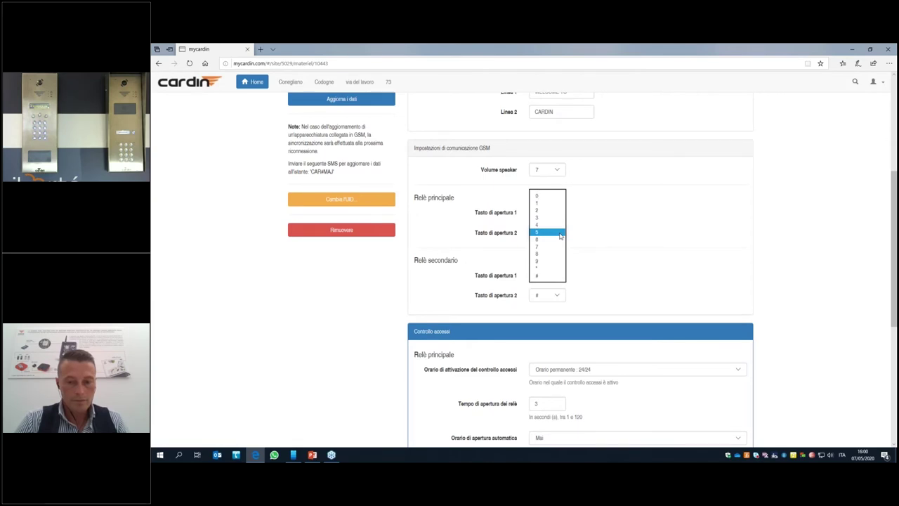
{"action": "left_click", "coordinate": [560, 234]}
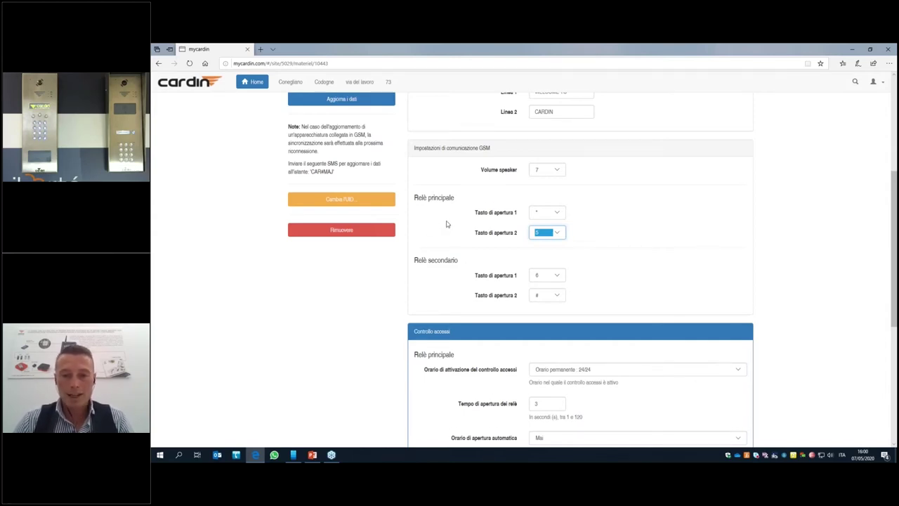
{"action": "scroll", "coordinate": [447, 224], "scroll_direction": "down", "scroll_amount": 1}
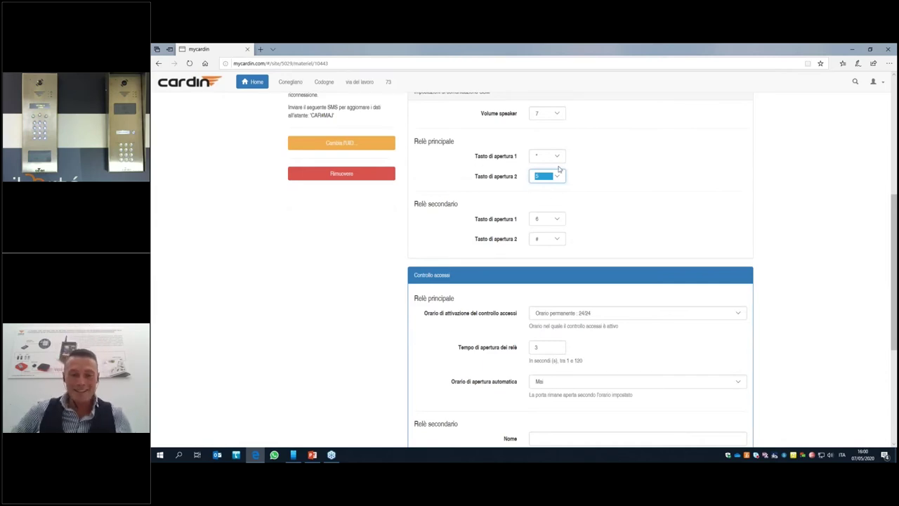
{"action": "left_click", "coordinate": [559, 177]}
{"action": "left_click", "coordinate": [560, 177]}
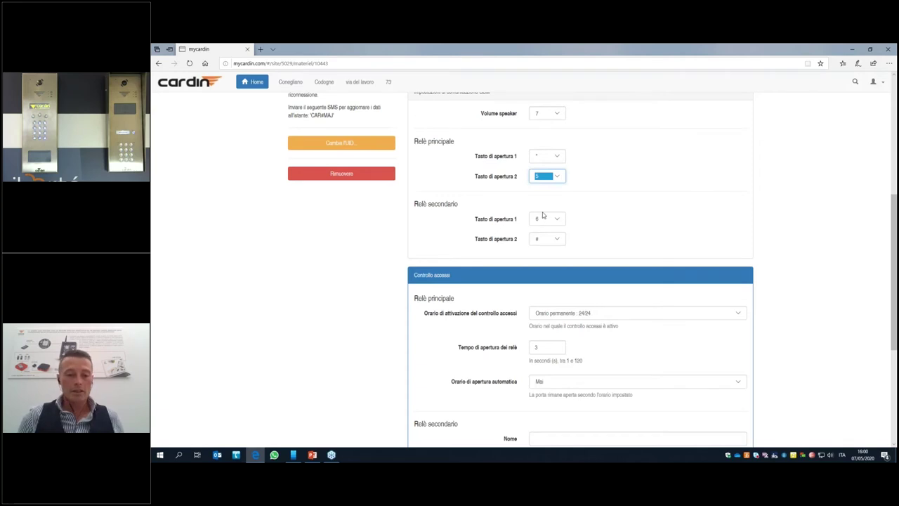
{"action": "scroll", "coordinate": [542, 215], "scroll_direction": "down", "scroll_amount": 1}
{"action": "scroll", "coordinate": [542, 238], "scroll_direction": "up", "scroll_amount": 1}
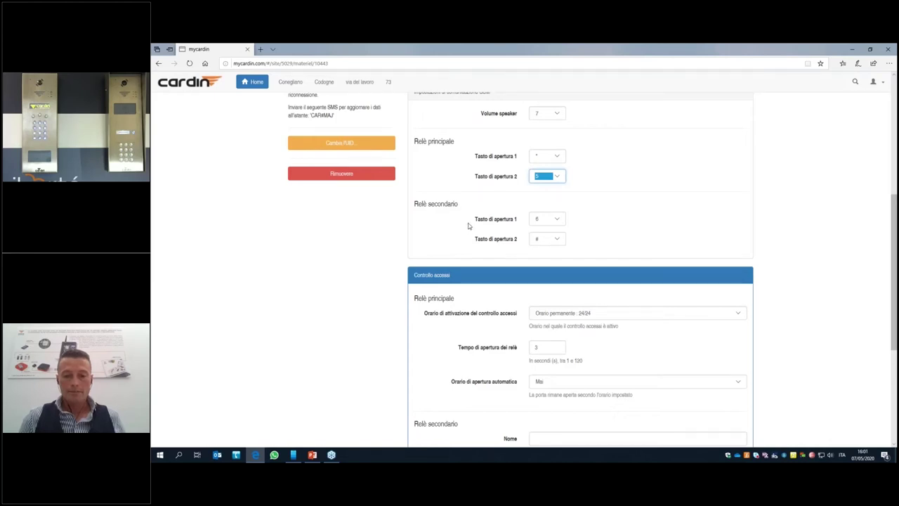
{"action": "scroll", "coordinate": [469, 225], "scroll_direction": "down", "scroll_amount": 2}
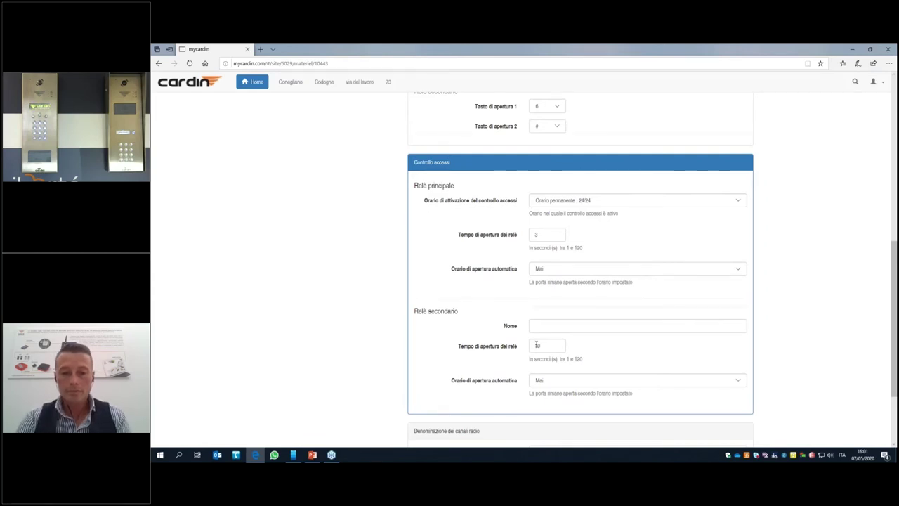
Keep the secondary relay's automatic opening schedule at Mai, then go back to the Eventi log.
{"action": "scroll", "coordinate": [536, 345], "scroll_direction": "down", "scroll_amount": 2}
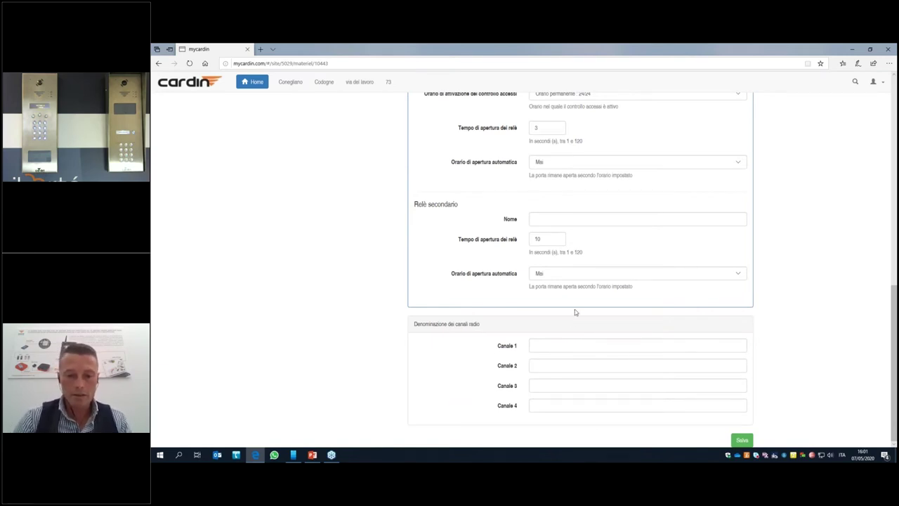
{"action": "scroll", "coordinate": [575, 312], "scroll_direction": "up", "scroll_amount": 1}
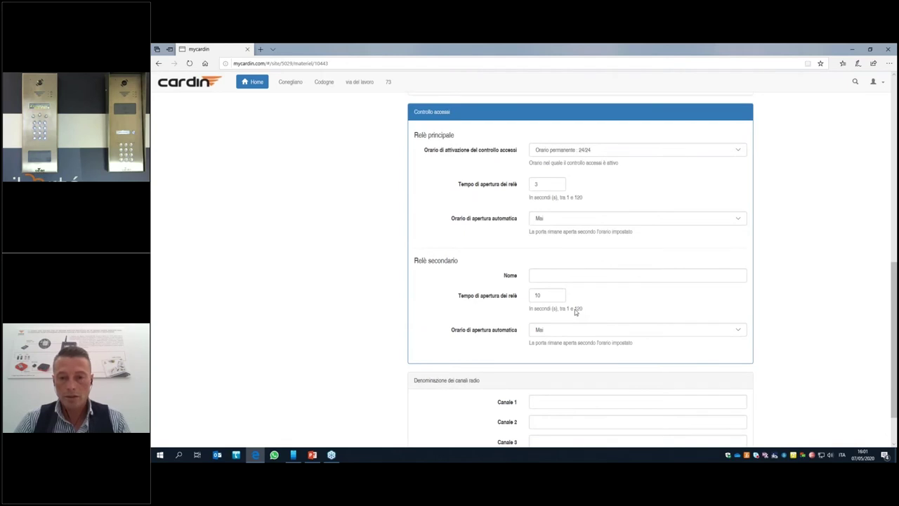
{"action": "scroll", "coordinate": [575, 309], "scroll_direction": "down", "scroll_amount": 1}
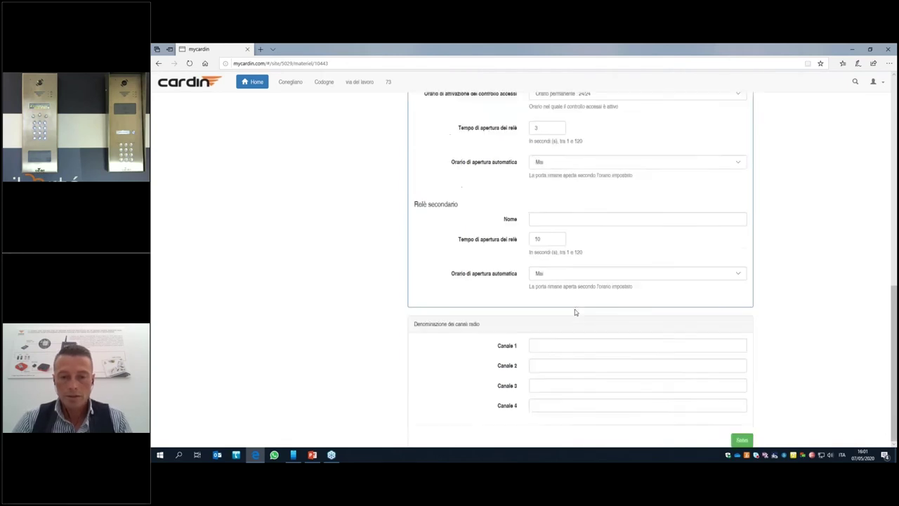
{"action": "left_click", "coordinate": [564, 274]}
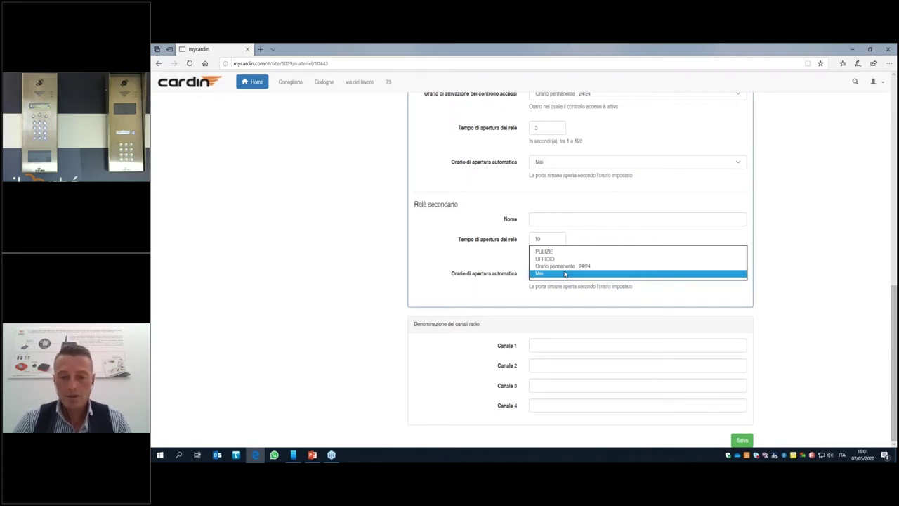
{"action": "left_click", "coordinate": [565, 274]}
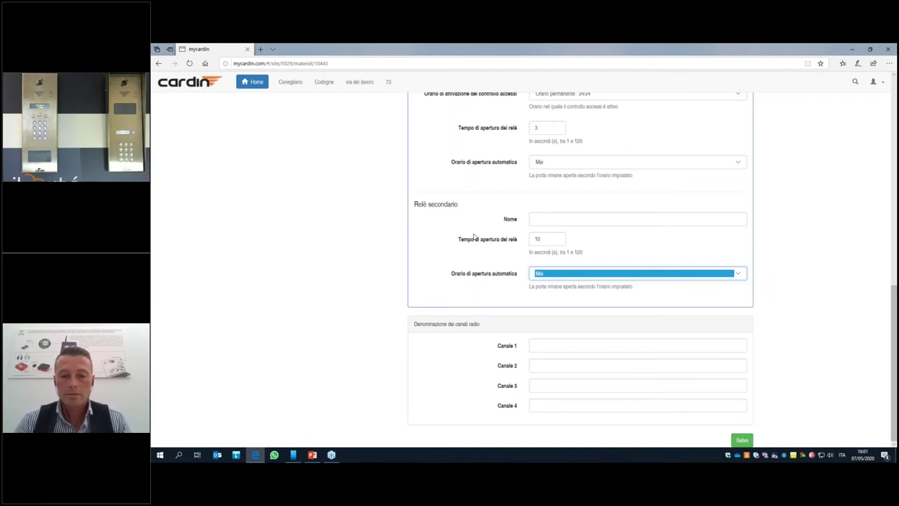
{"action": "scroll", "coordinate": [474, 238], "scroll_direction": "up", "scroll_amount": 15}
{"action": "left_click", "coordinate": [420, 160]}
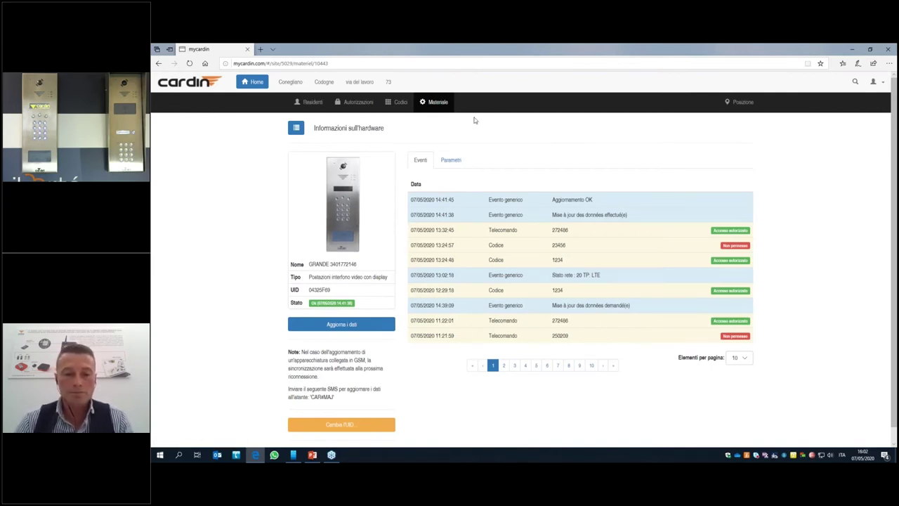
Open the site's only resident card for editing from the Residenti list.
{"action": "left_click", "coordinate": [313, 102]}
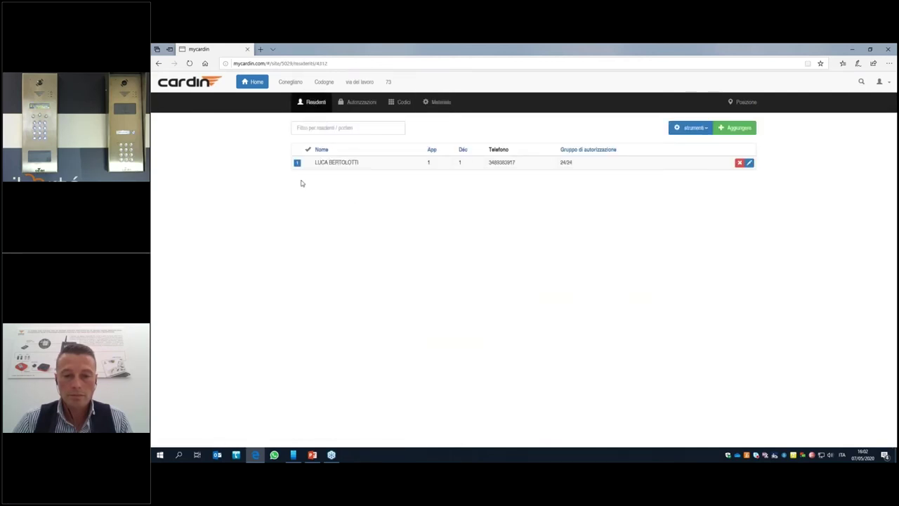
{"action": "left_click", "coordinate": [749, 162]}
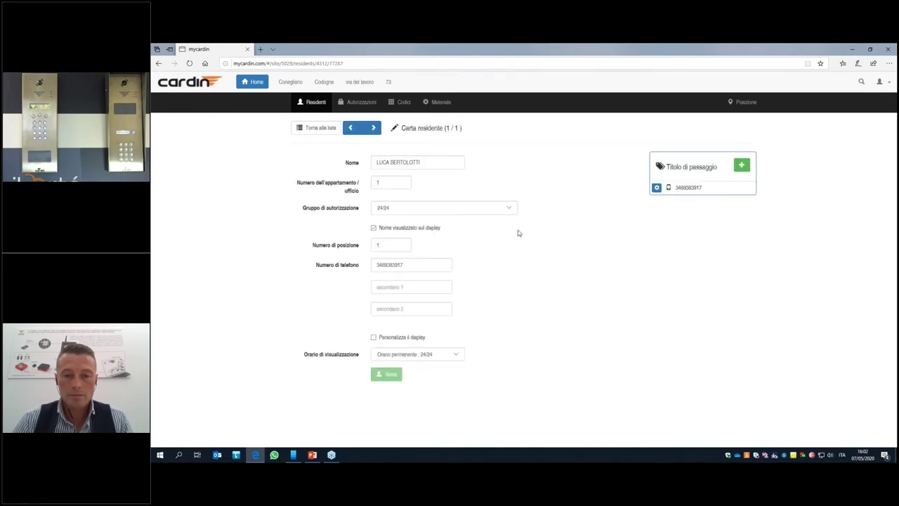
{"action": "left_click", "coordinate": [386, 184]}
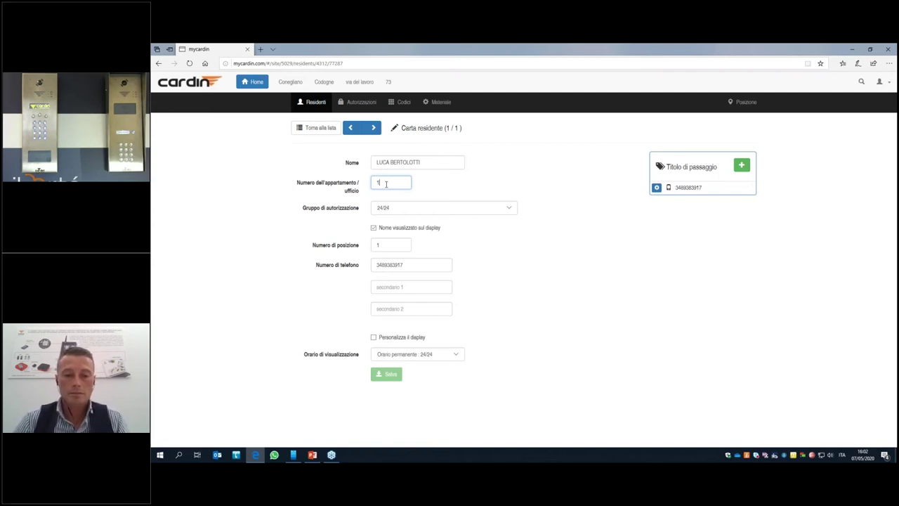
{"action": "left_click", "coordinate": [427, 207]}
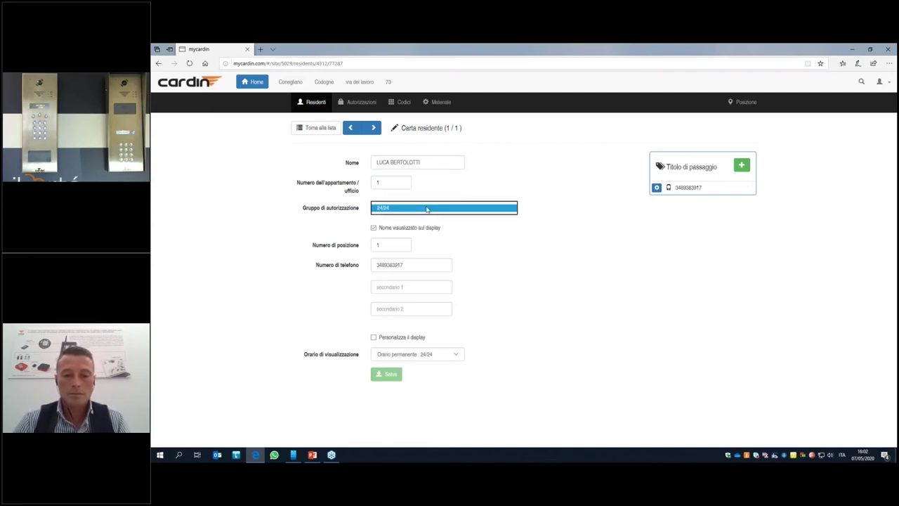
{"action": "left_click", "coordinate": [428, 208]}
{"action": "left_click", "coordinate": [530, 248]}
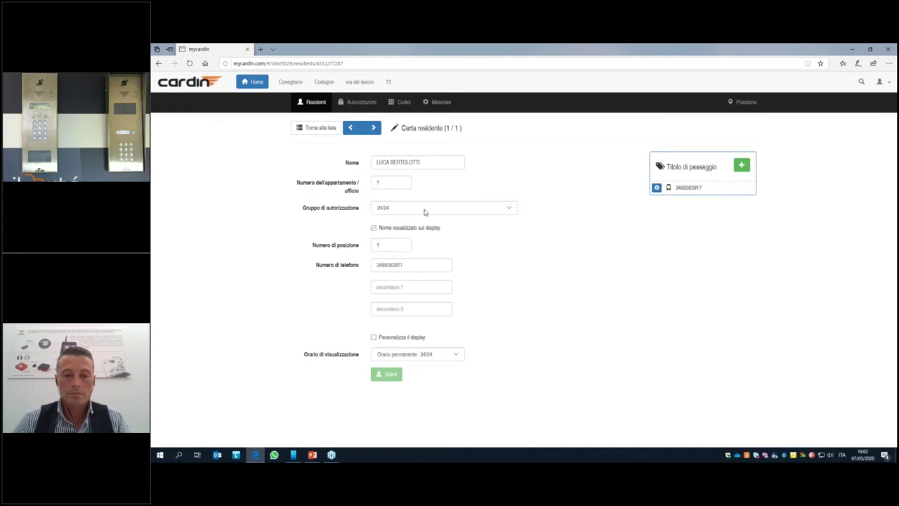
{"action": "left_click", "coordinate": [404, 267]}
{"action": "left_click", "coordinate": [407, 285]}
{"action": "left_click", "coordinate": [410, 310]}
{"action": "left_click", "coordinate": [427, 259]}
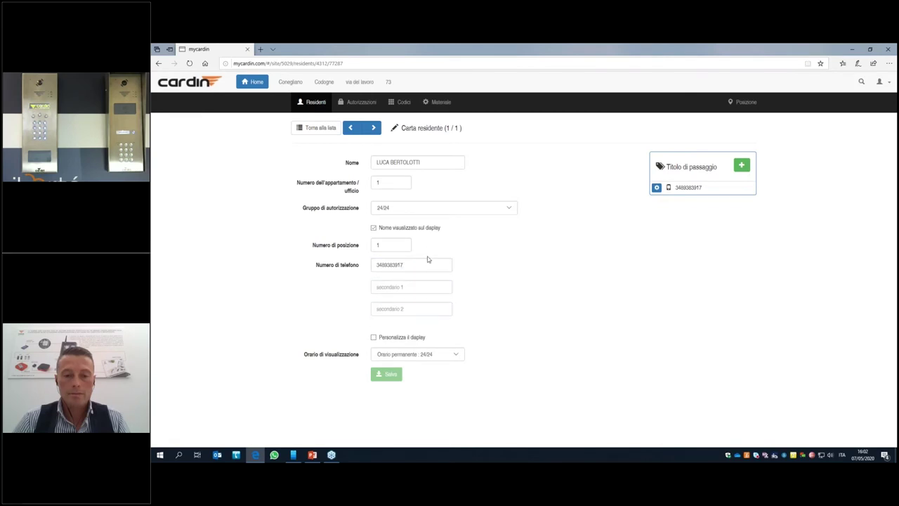
{"action": "left_click", "coordinate": [413, 309]}
{"action": "left_click", "coordinate": [410, 287]}
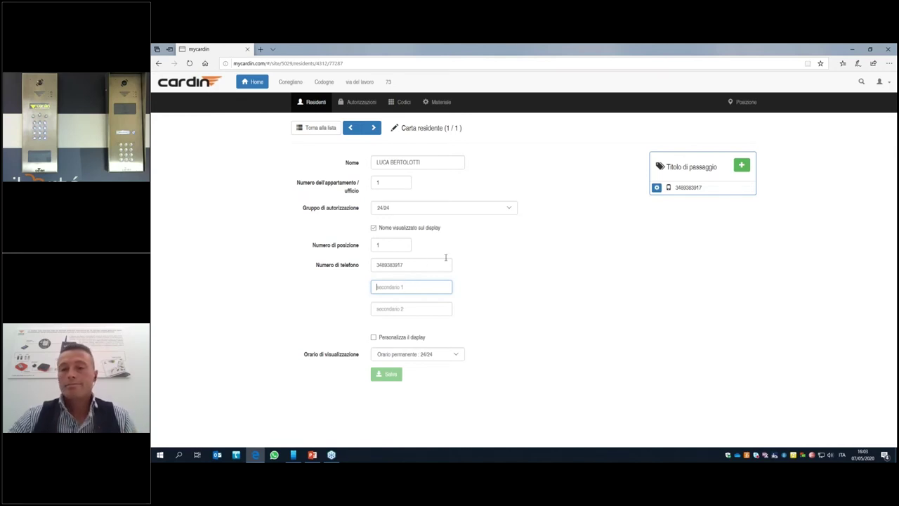
{"action": "left_click", "coordinate": [330, 455]}
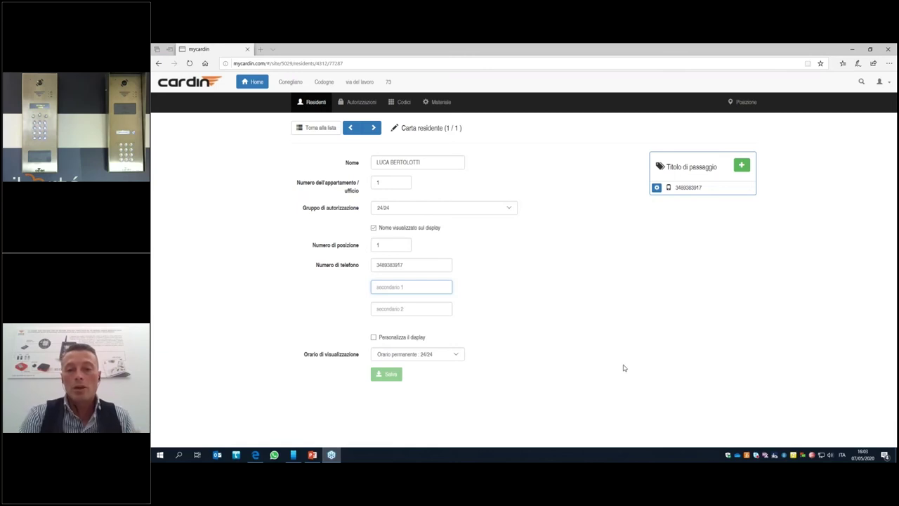
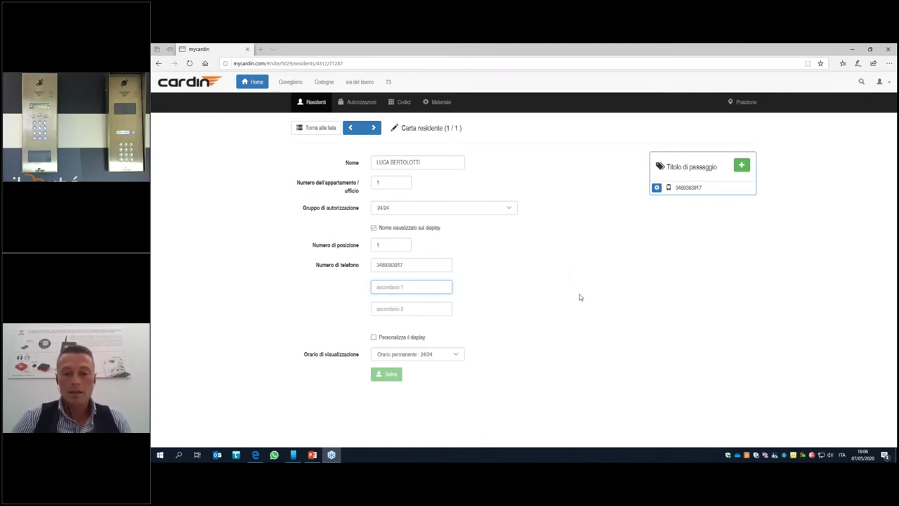
Untick 'Nome visualizzato sul display' on the resident card, hiding the position, phone and display fields.
{"action": "left_click", "coordinate": [580, 297]}
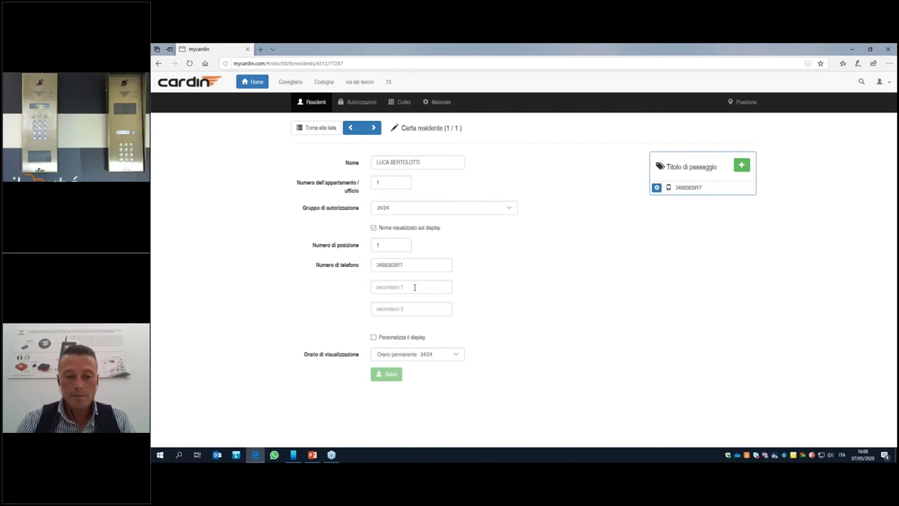
{"action": "left_click", "coordinate": [412, 266]}
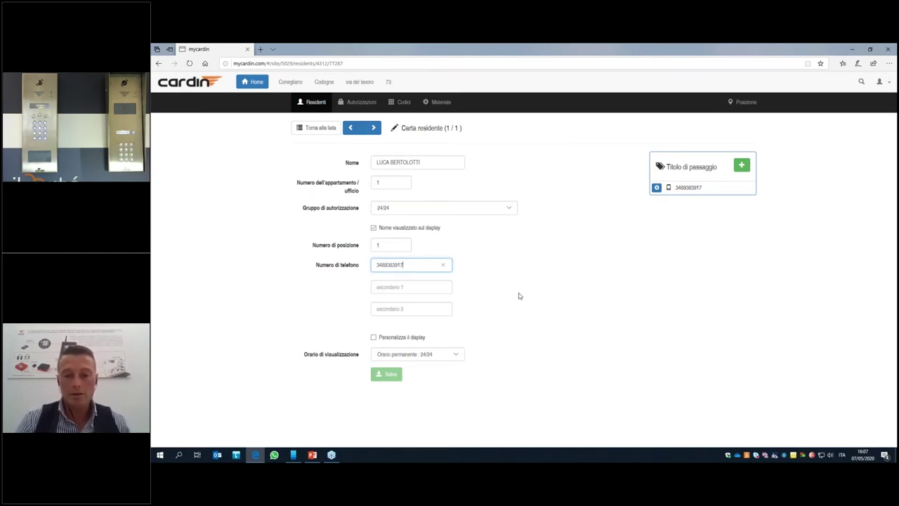
{"action": "left_click", "coordinate": [373, 228]}
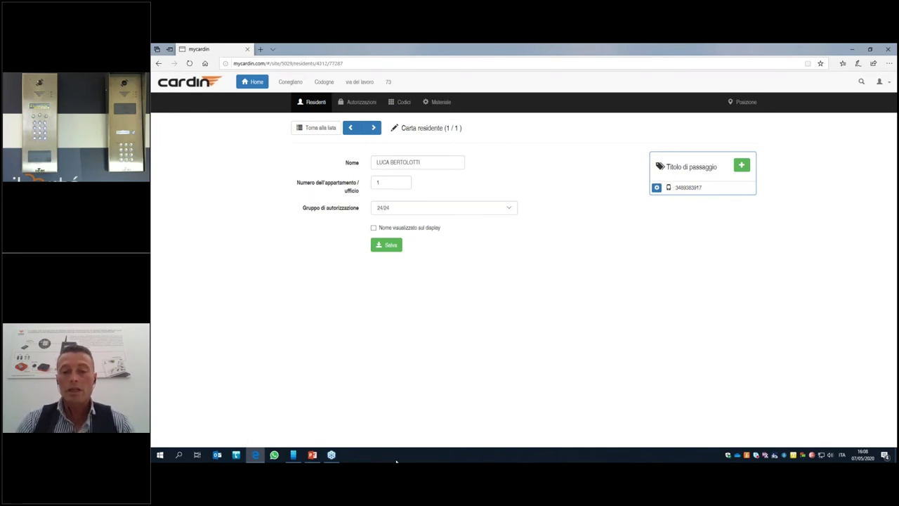
Cancel the passage-title dialog and re-tick 'Nome visualizzato sul display' for the resident.
{"action": "left_click", "coordinate": [742, 167]}
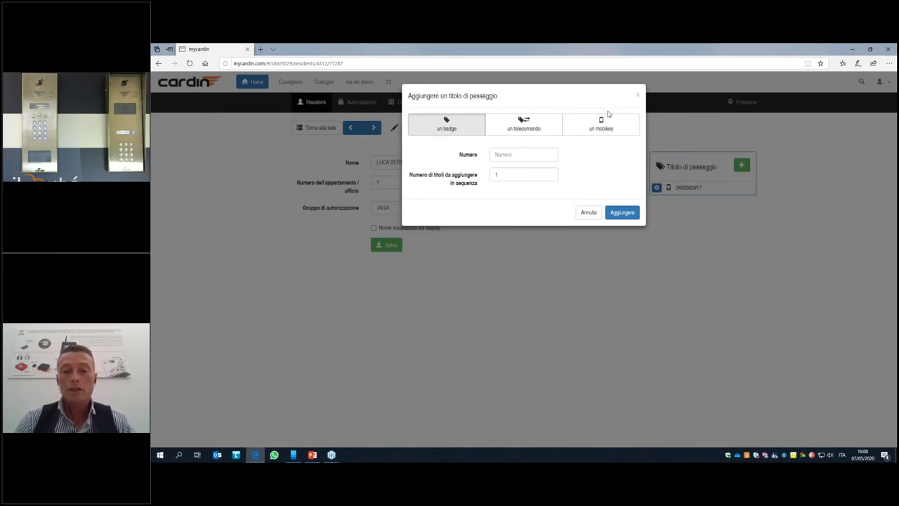
{"action": "left_click", "coordinate": [588, 212]}
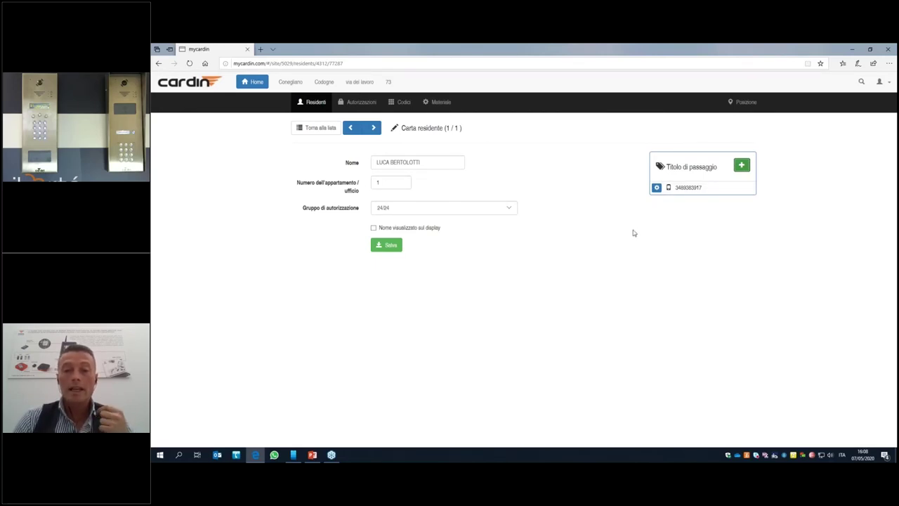
{"action": "left_click", "coordinate": [373, 229]}
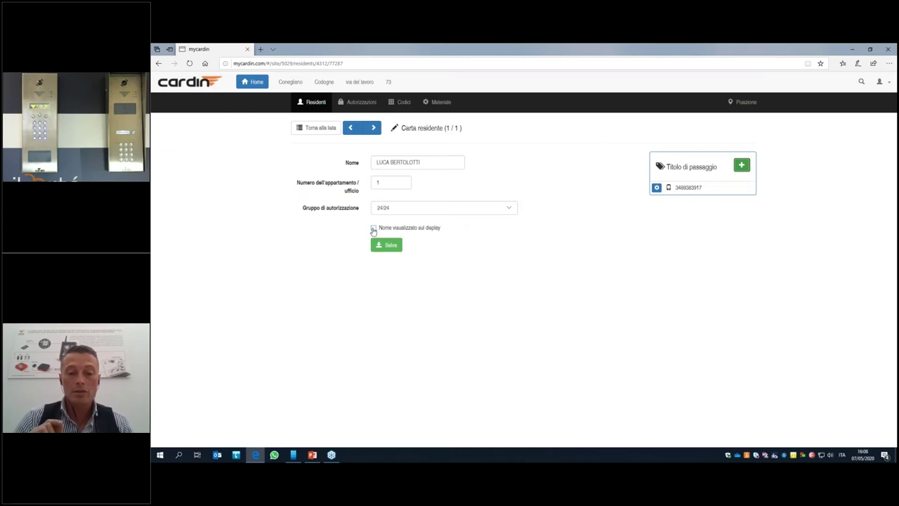
{"action": "left_click", "coordinate": [373, 228]}
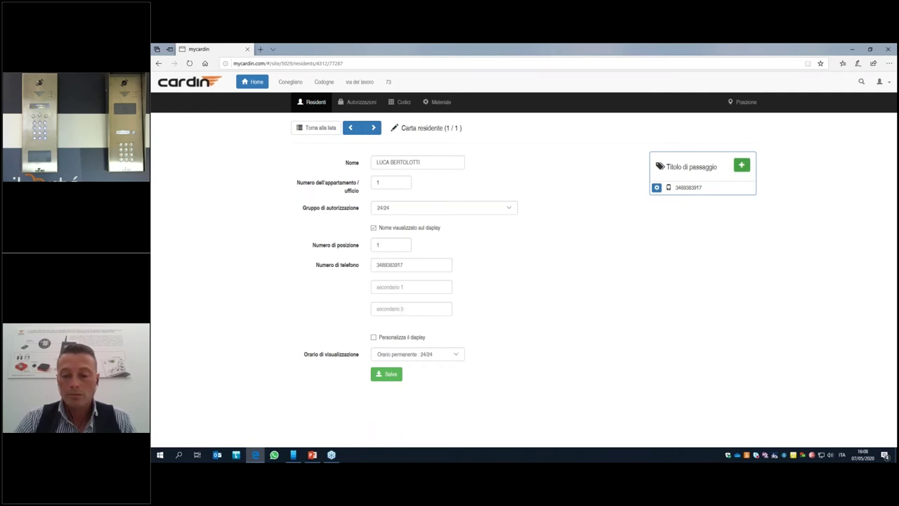
{"action": "left_click", "coordinate": [740, 163]}
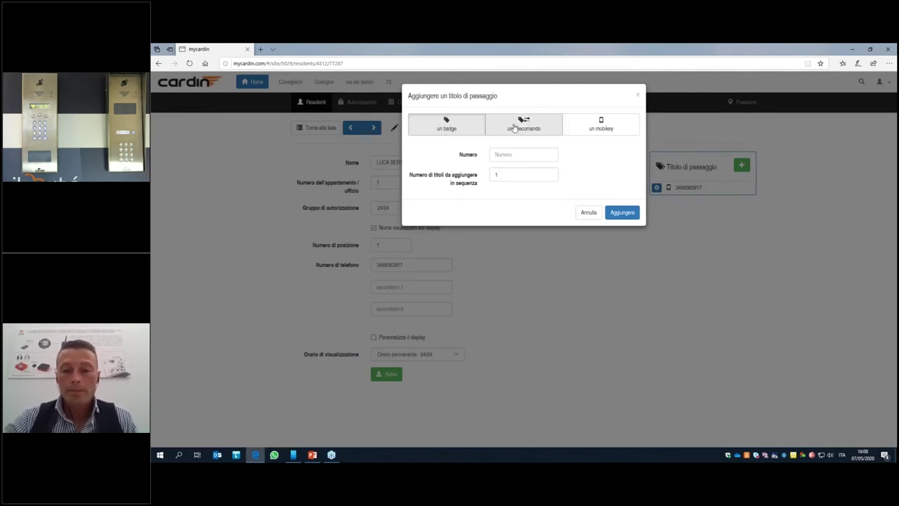
{"action": "left_click", "coordinate": [606, 133]}
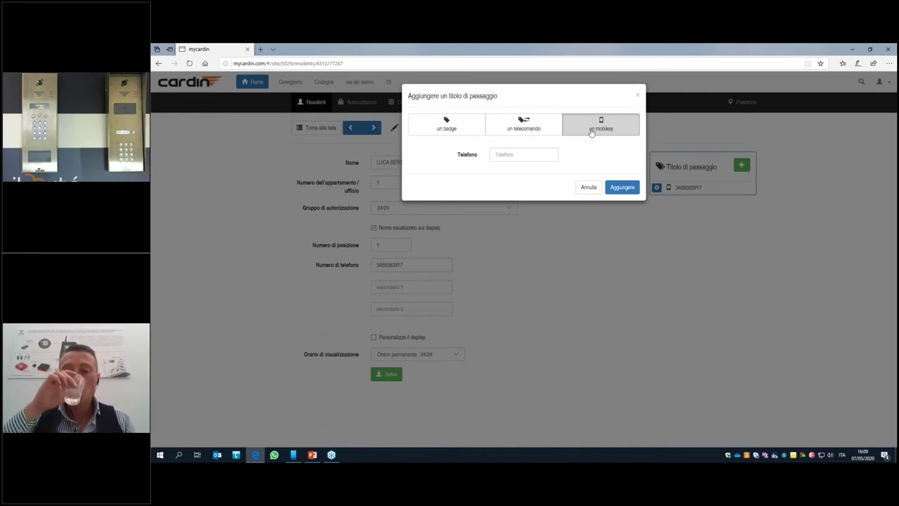
{"action": "left_click", "coordinate": [528, 130]}
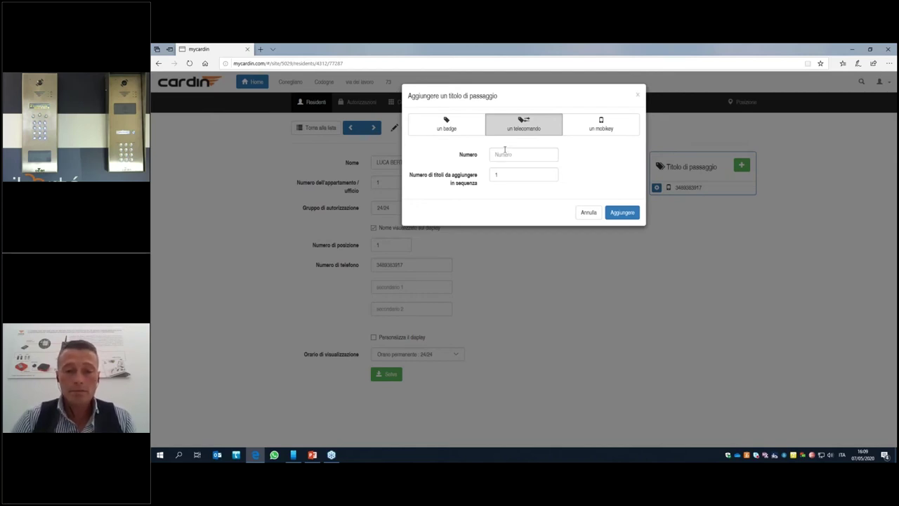
{"action": "left_click", "coordinate": [503, 154]}
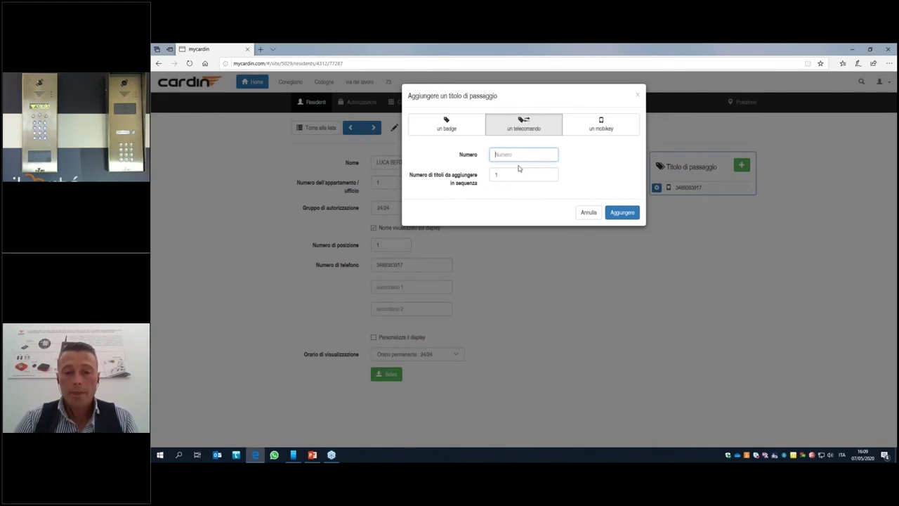
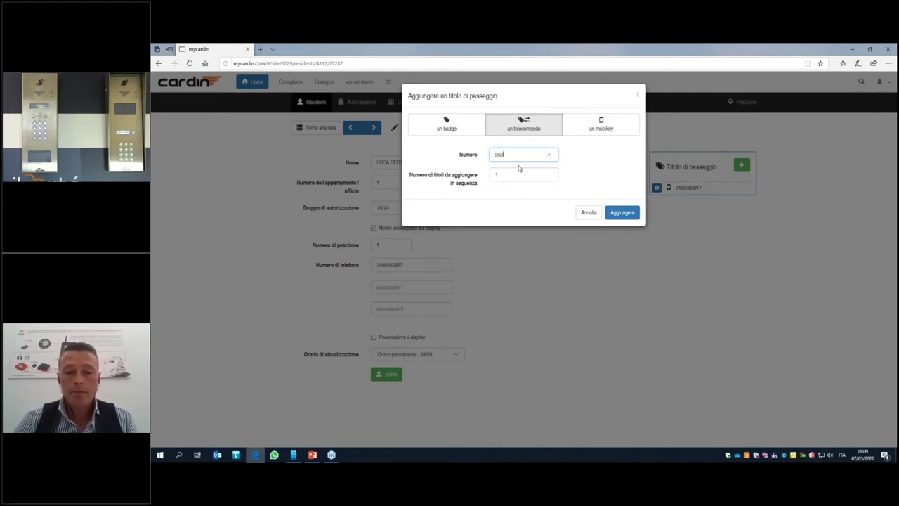
{"action": "left_click", "coordinate": [622, 214]}
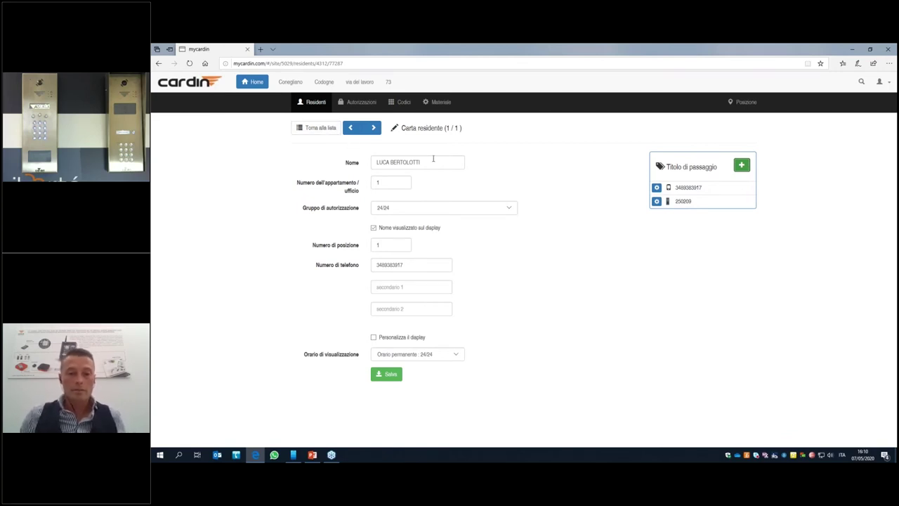
Save the card, then add a new resident by name in authorization group 24/24.
{"action": "left_click", "coordinate": [395, 377]}
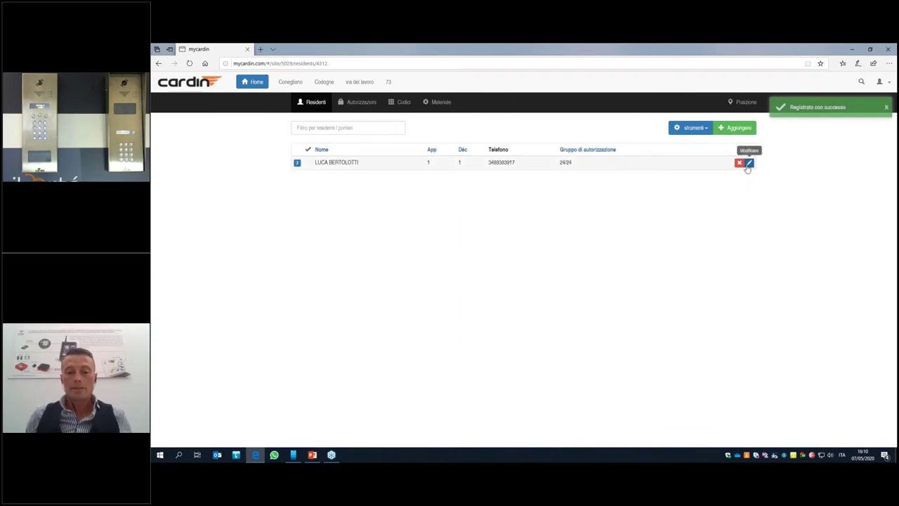
{"action": "left_click", "coordinate": [730, 129]}
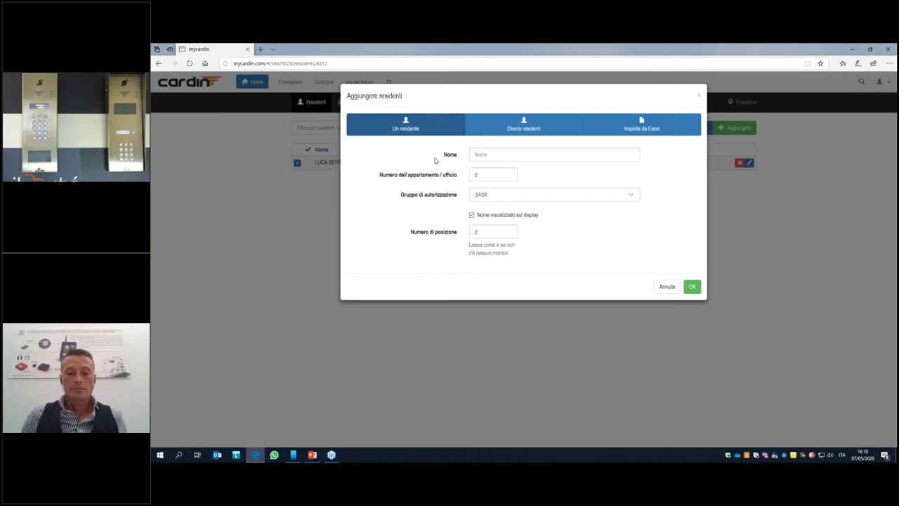
{"action": "left_click", "coordinate": [484, 155]}
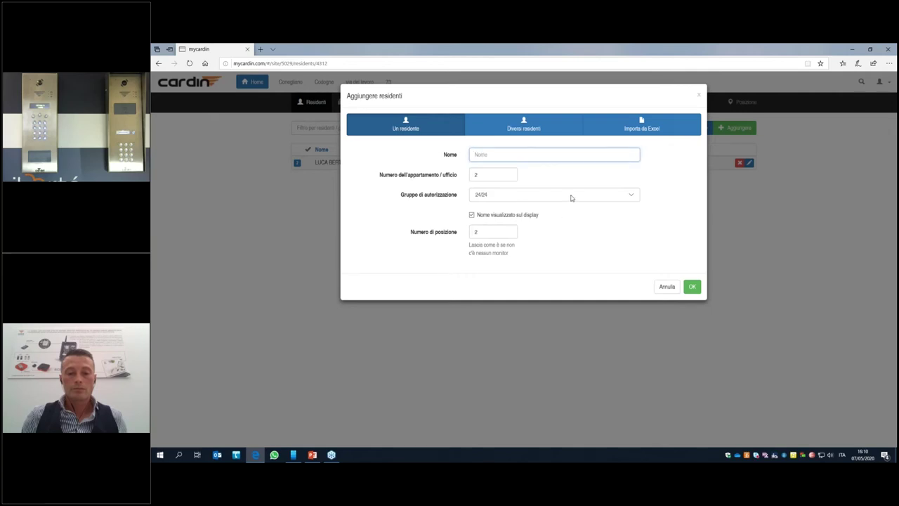
{"action": "type", "text": "FEDERI"}
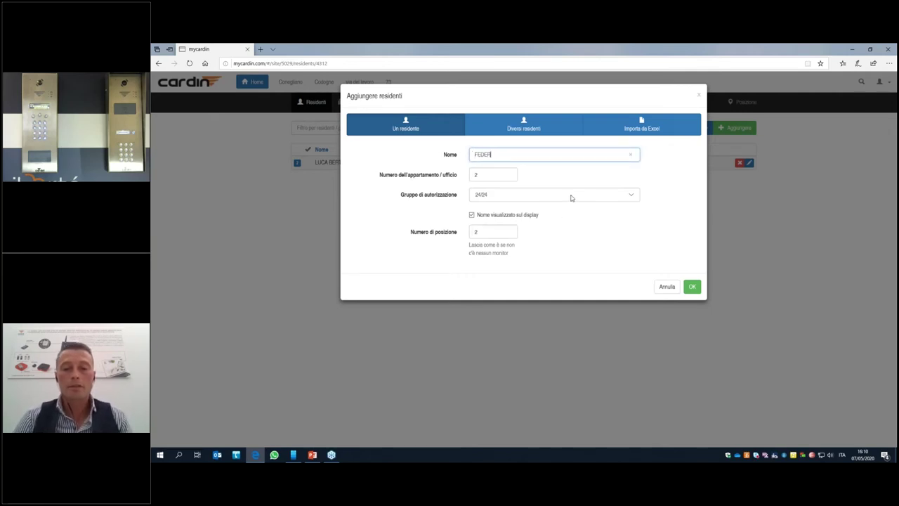
{"action": "type", "text": "CO"}
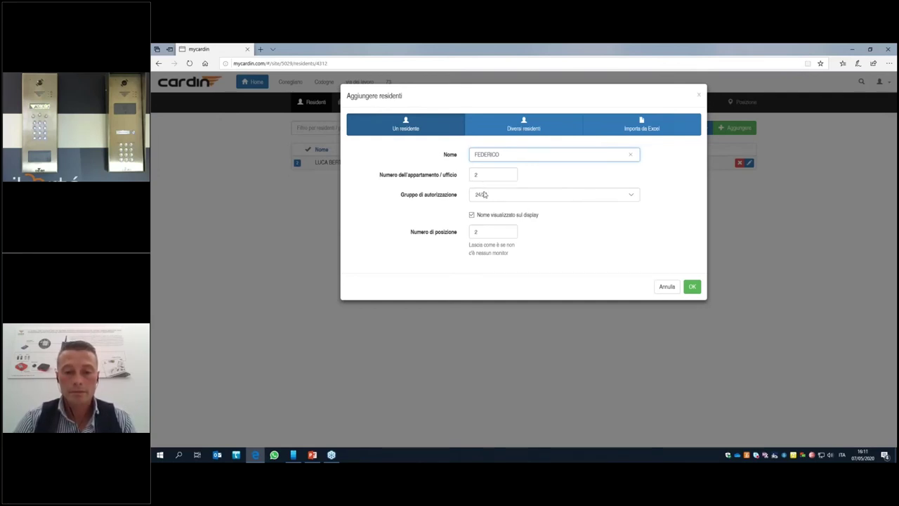
{"action": "left_click", "coordinate": [509, 196]}
{"action": "left_click", "coordinate": [509, 198]}
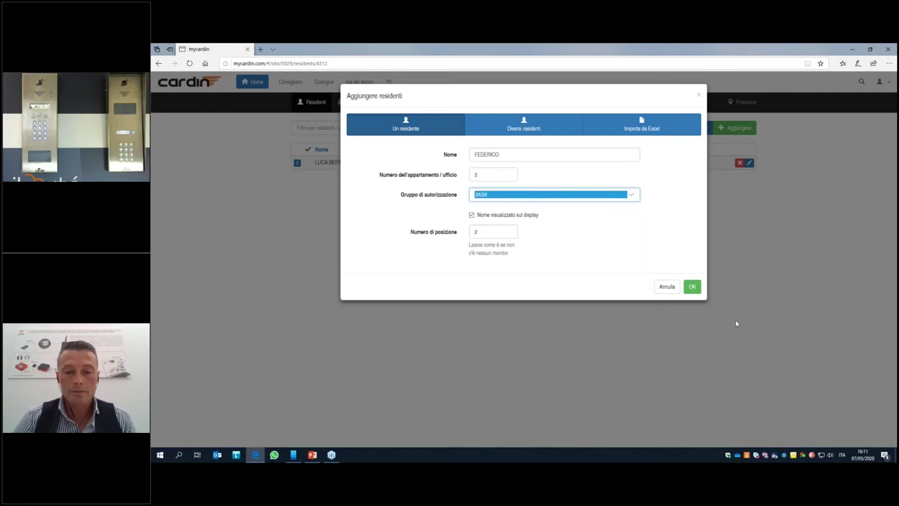
{"action": "left_click", "coordinate": [692, 288]}
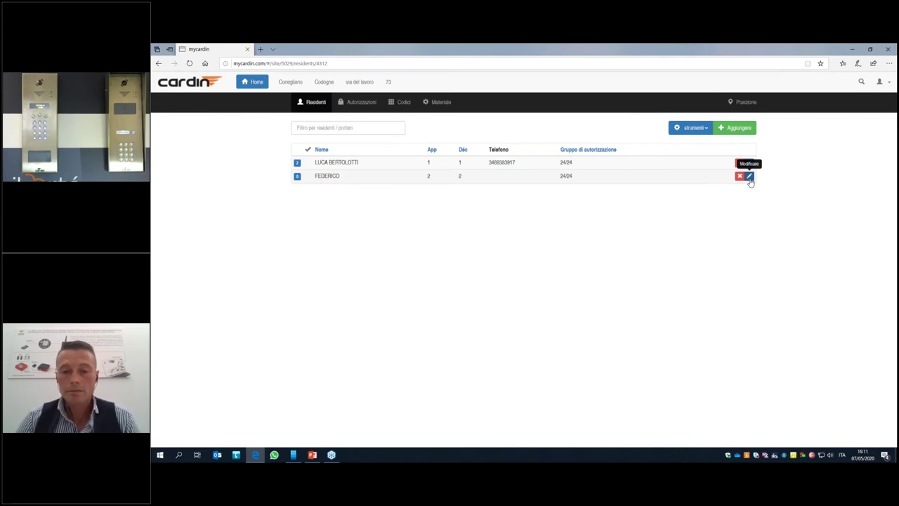
Open the new resident's card, enter their main phone number and select it for copying.
{"action": "left_click", "coordinate": [750, 176]}
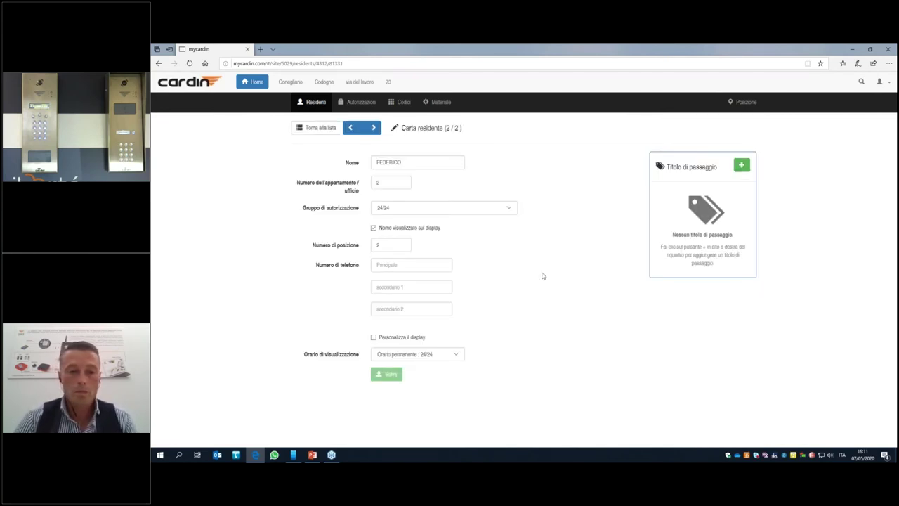
{"action": "left_click", "coordinate": [390, 264]}
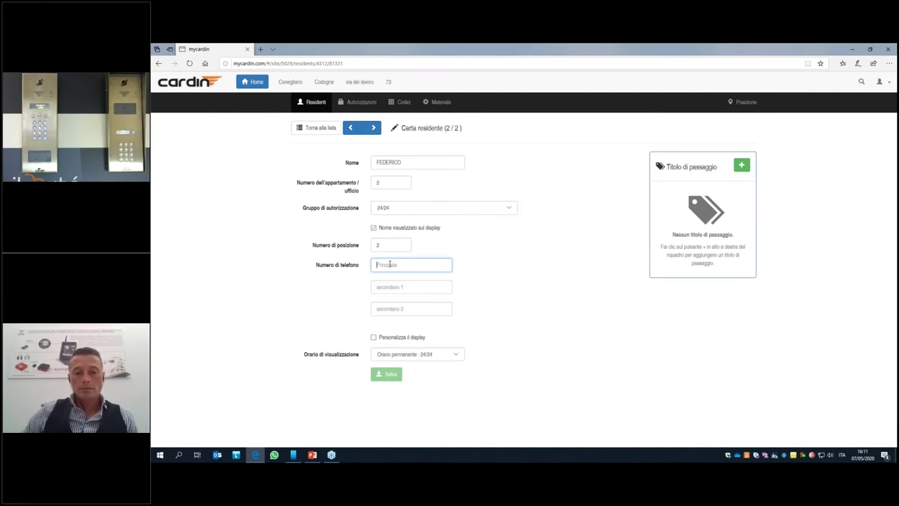
{"action": "type", "text": "3"}
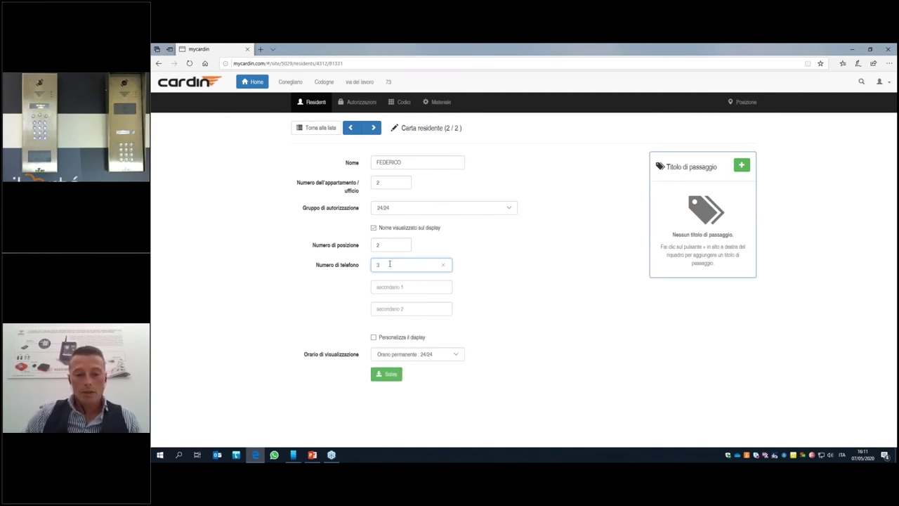
{"action": "type", "text": "4802"}
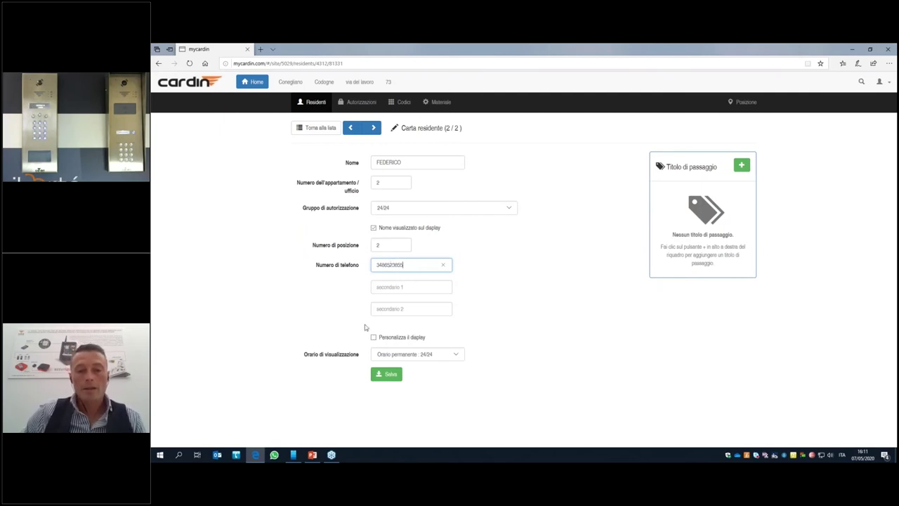
{"action": "double_click", "coordinate": [406, 265]}
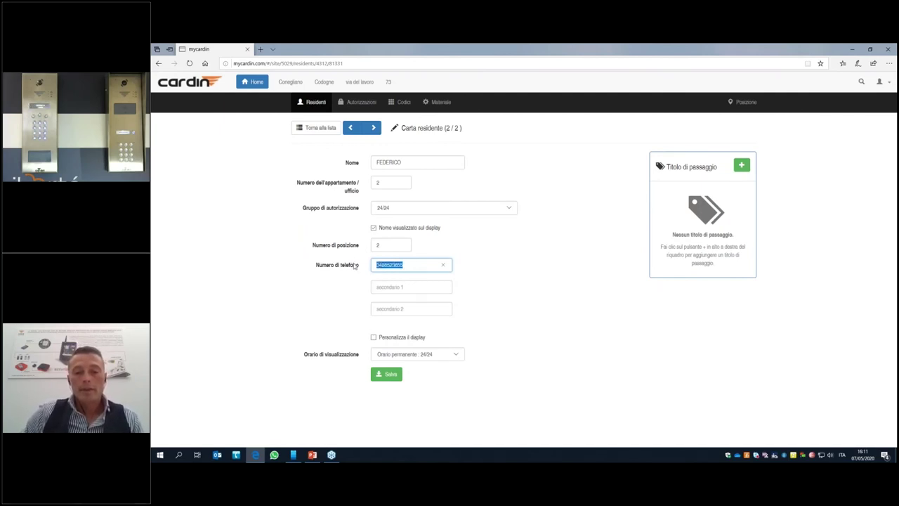
{"action": "left_click", "coordinate": [432, 286]}
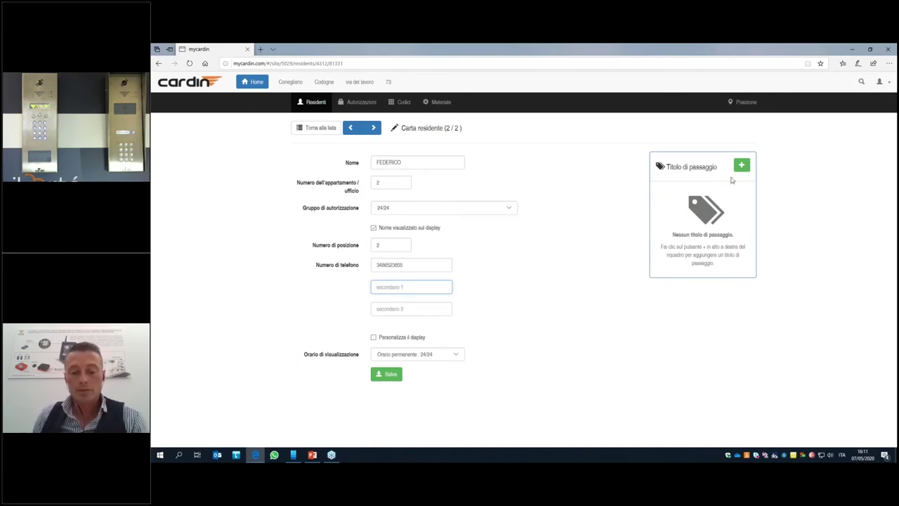
{"action": "left_click", "coordinate": [741, 166]}
Add a mobikey passage title using the resident's pasted phone number.
{"action": "left_click", "coordinate": [595, 131]}
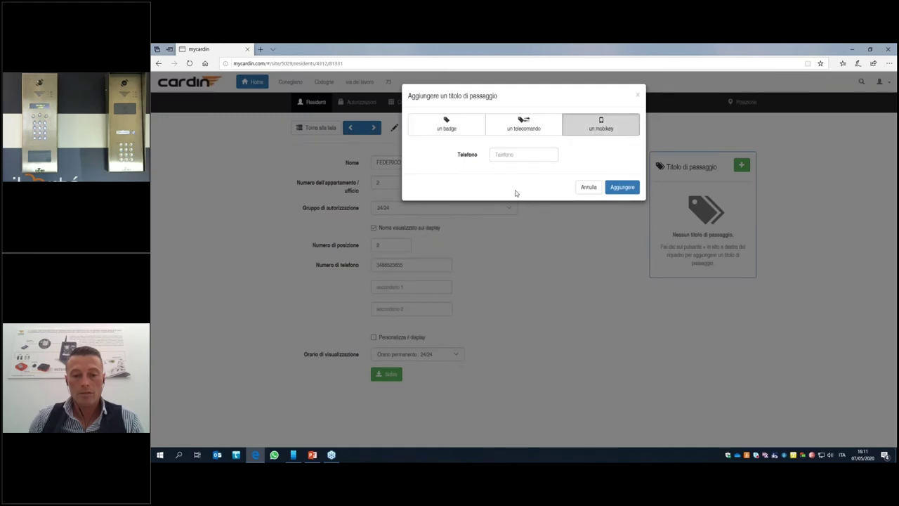
{"action": "left_click", "coordinate": [504, 154]}
{"action": "key", "text": "ctrl+v"}
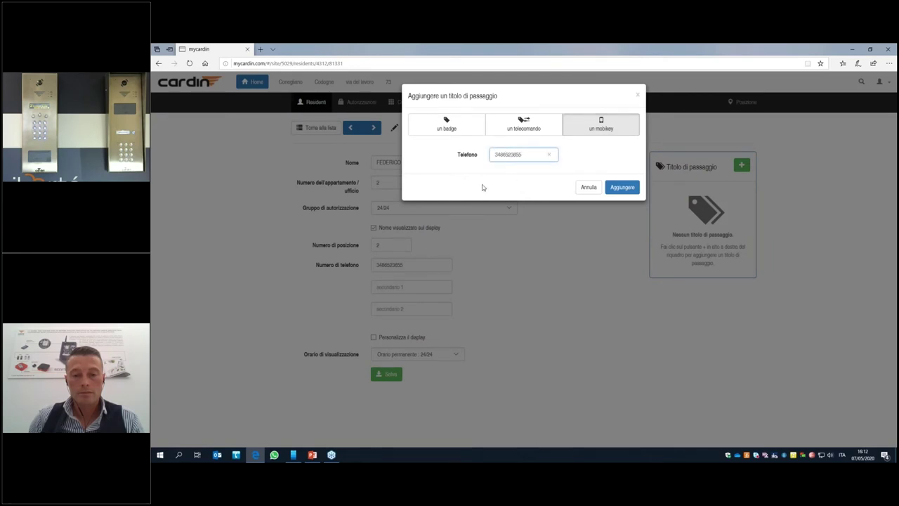
{"action": "left_click", "coordinate": [630, 187]}
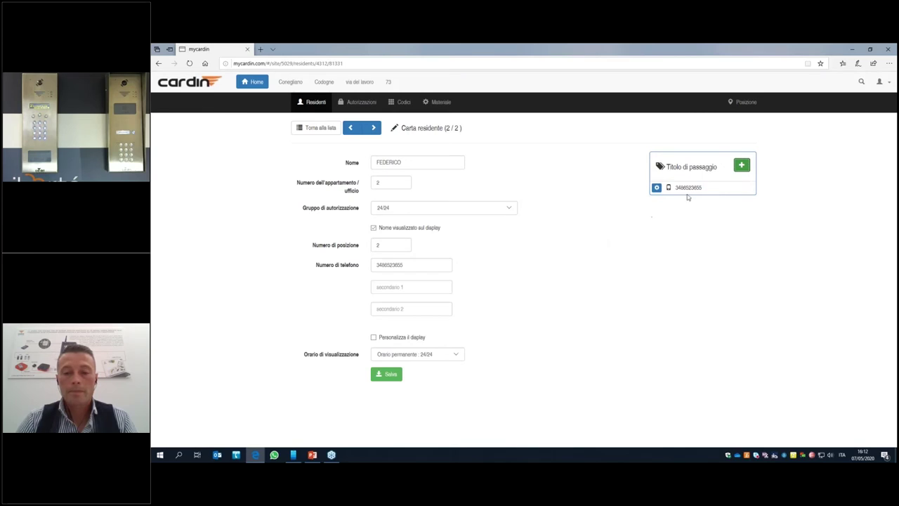
{"action": "left_click", "coordinate": [741, 166]}
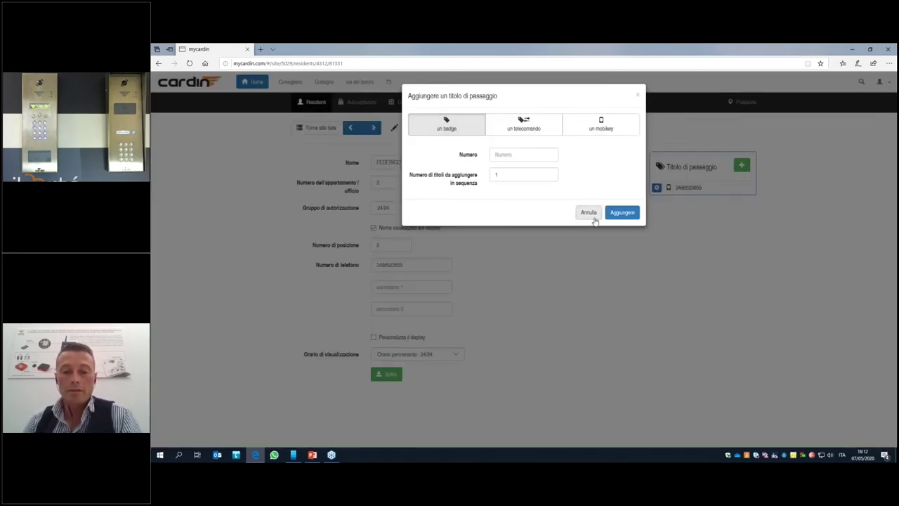
{"action": "left_click", "coordinate": [517, 127]}
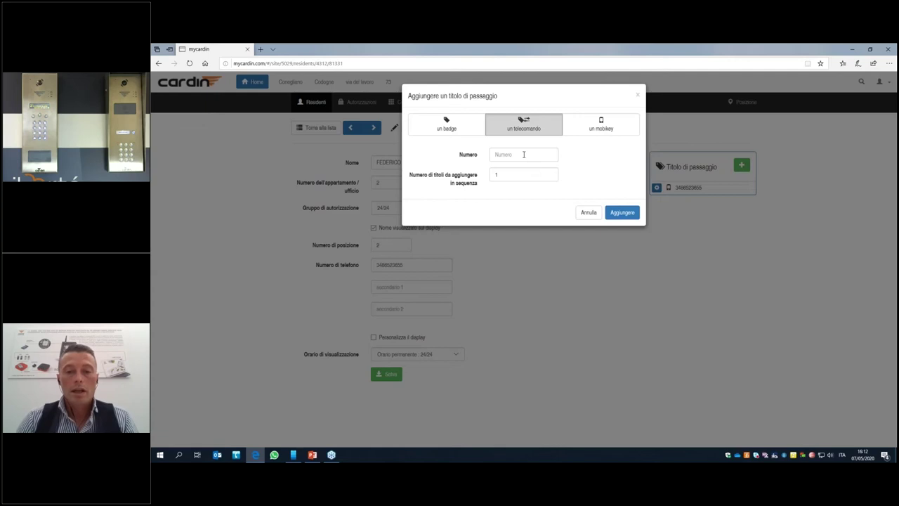
{"action": "left_click", "coordinate": [523, 154]}
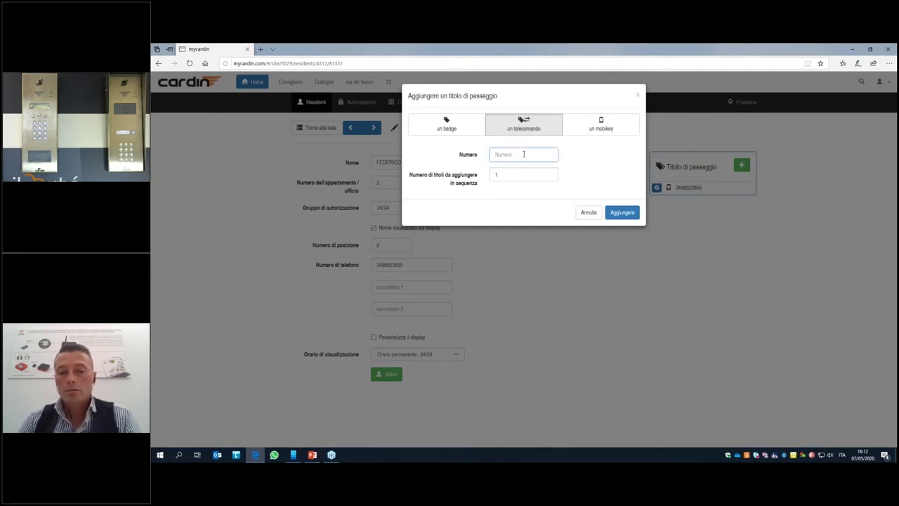
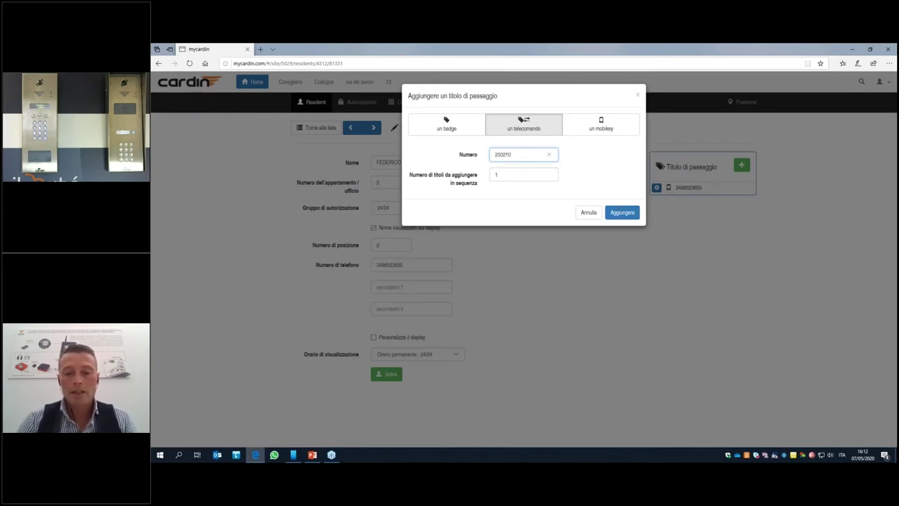
{"action": "left_click", "coordinate": [622, 214]}
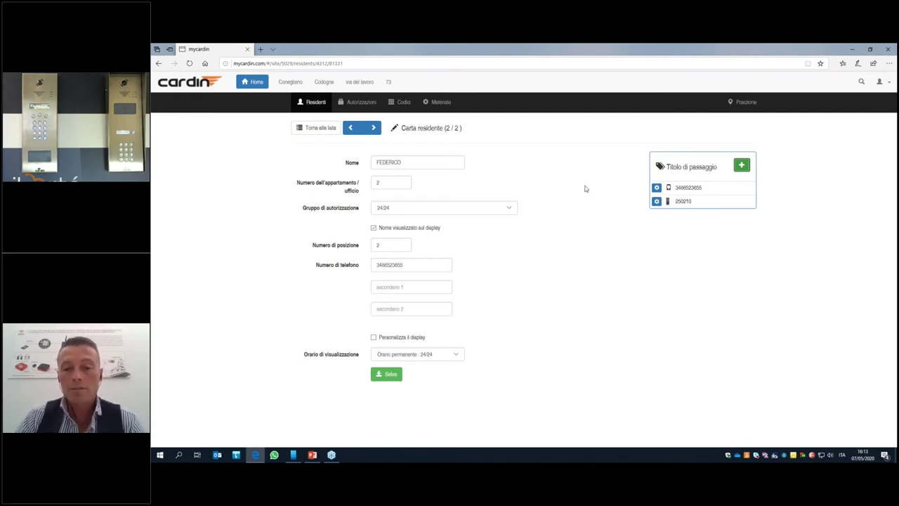
Save the second resident's card, dismiss the add-title dialog twice, and return to Residenti.
{"action": "left_click", "coordinate": [410, 382]}
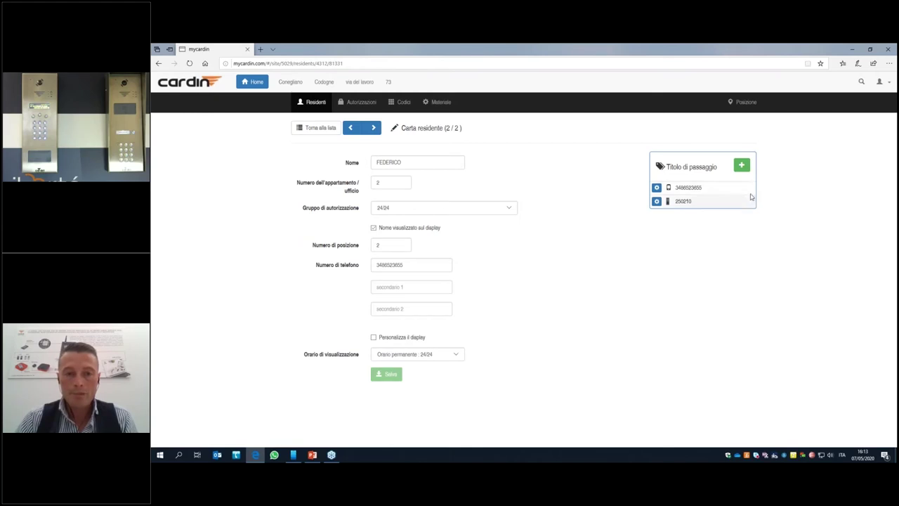
{"action": "left_click", "coordinate": [746, 170]}
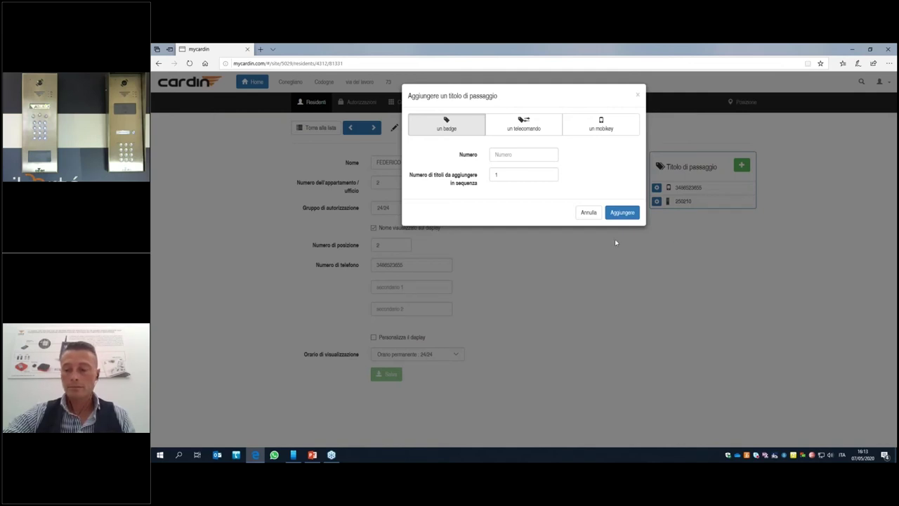
{"action": "left_click", "coordinate": [589, 212]}
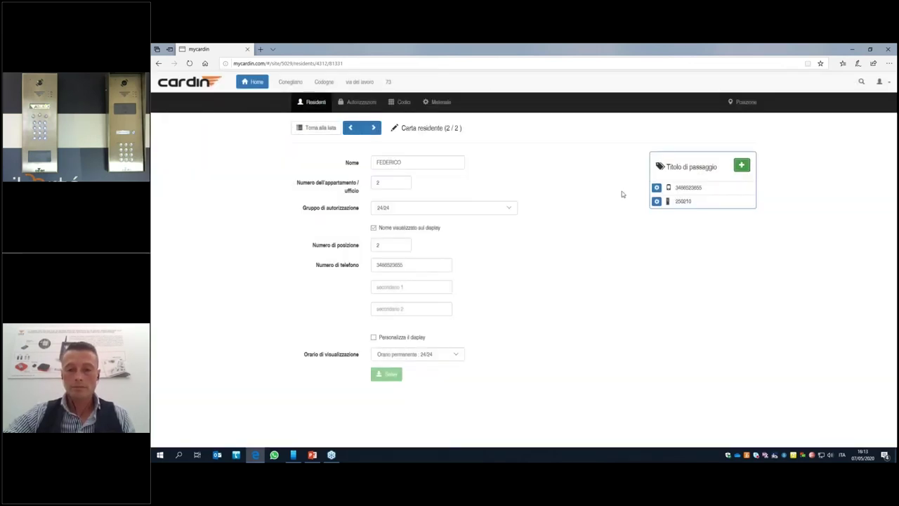
{"action": "left_click", "coordinate": [742, 165]}
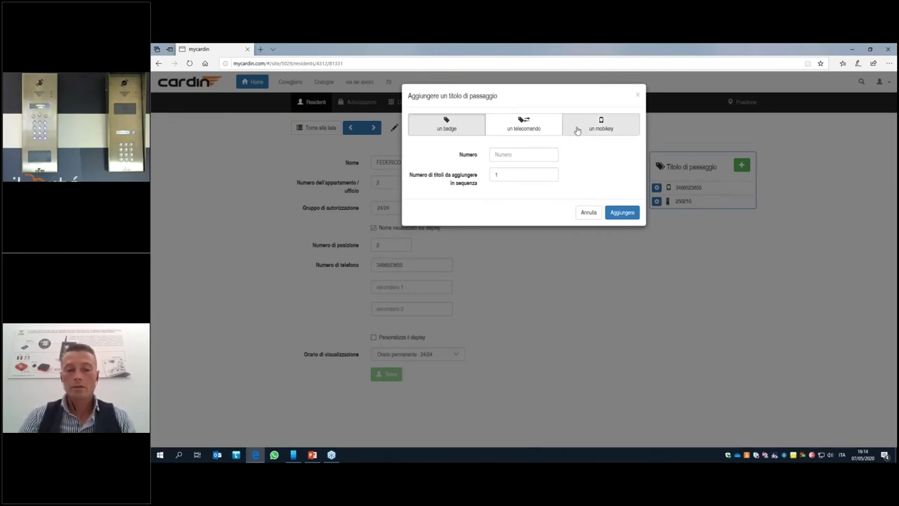
{"action": "left_click", "coordinate": [587, 212]}
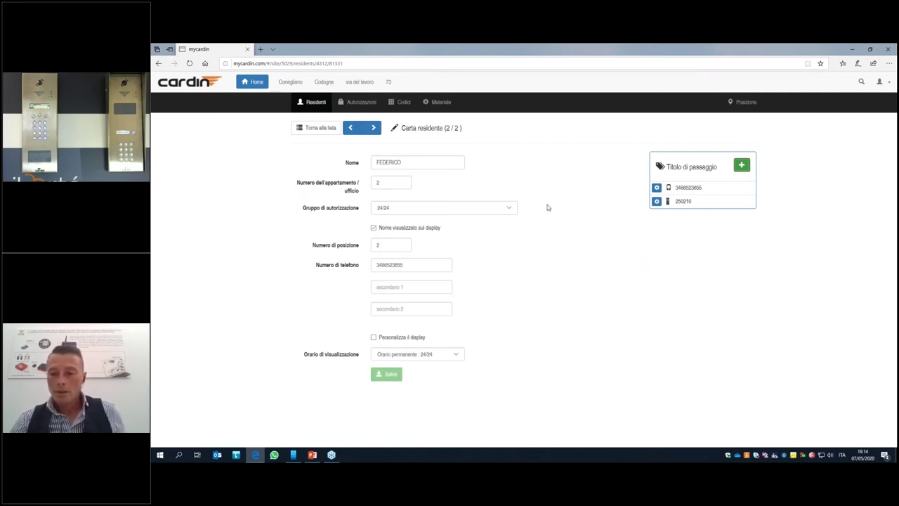
{"action": "left_click", "coordinate": [315, 104]}
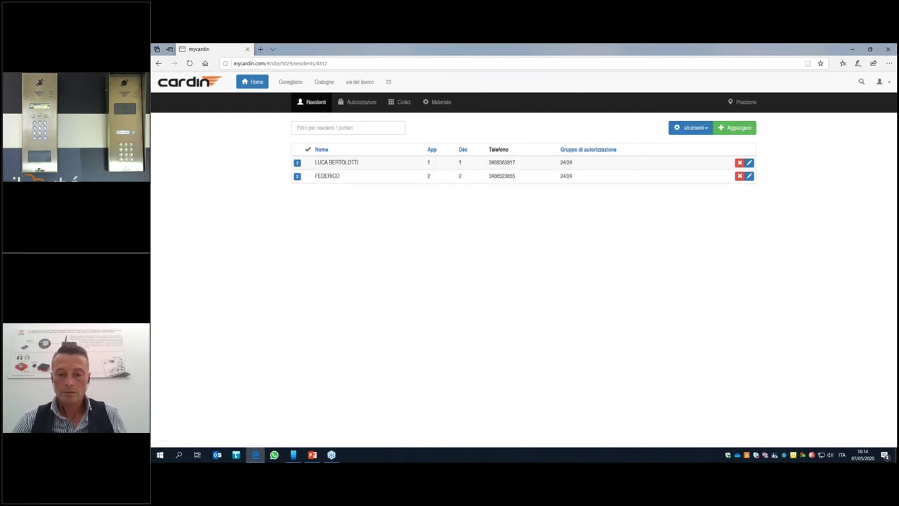
{"action": "left_click", "coordinate": [397, 103]}
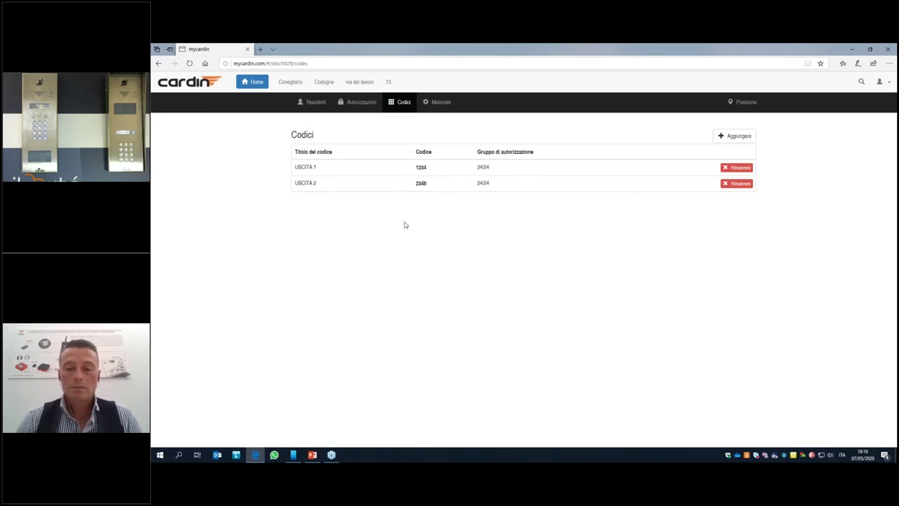
{"action": "left_click", "coordinate": [311, 104]}
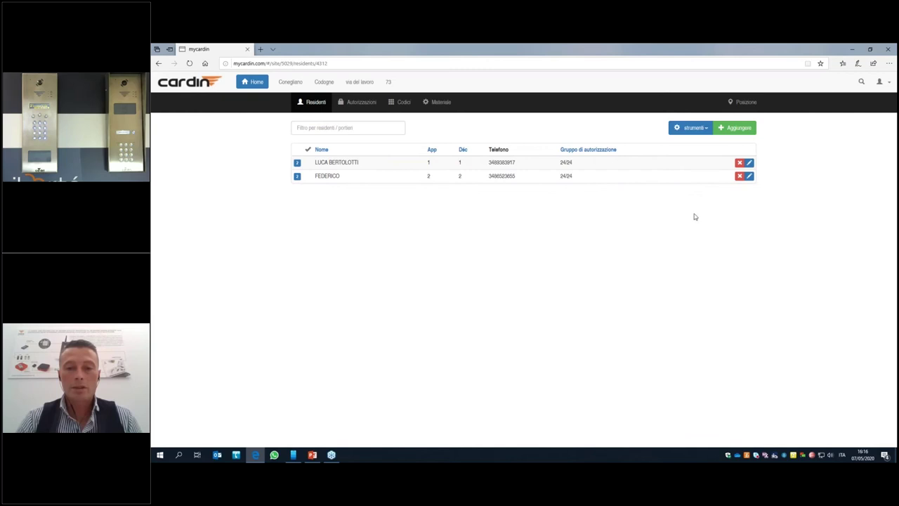
Open the first resident's card, cancel a remote-control title without adding, then go to Codici.
{"action": "left_click", "coordinate": [749, 162]}
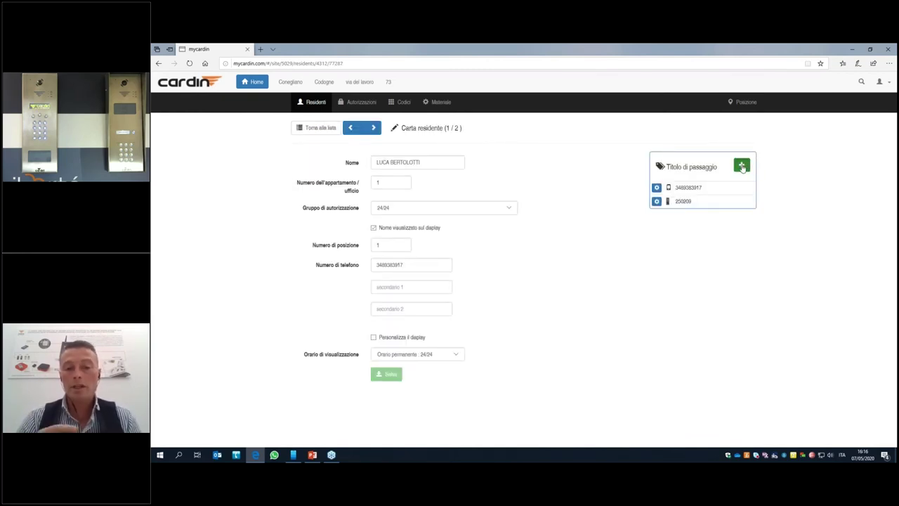
{"action": "left_click", "coordinate": [742, 165]}
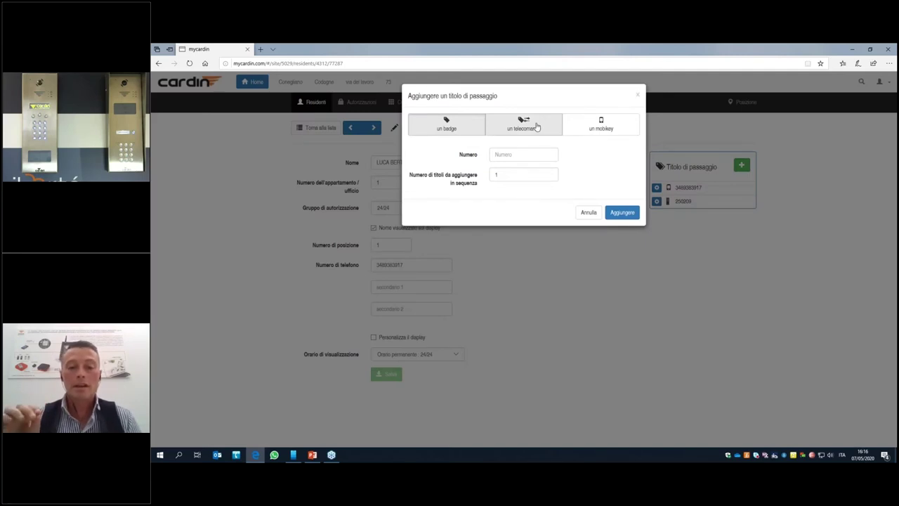
{"action": "left_click", "coordinate": [505, 176]}
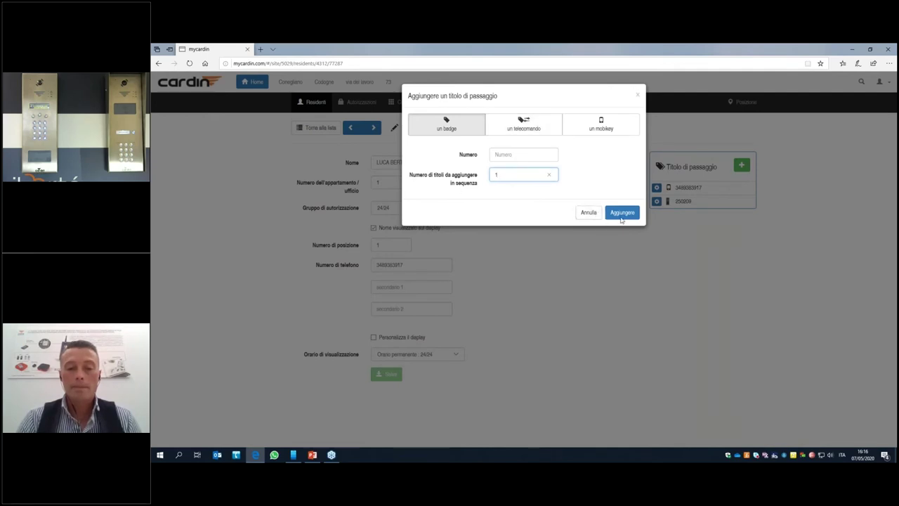
{"action": "left_click", "coordinate": [513, 123]}
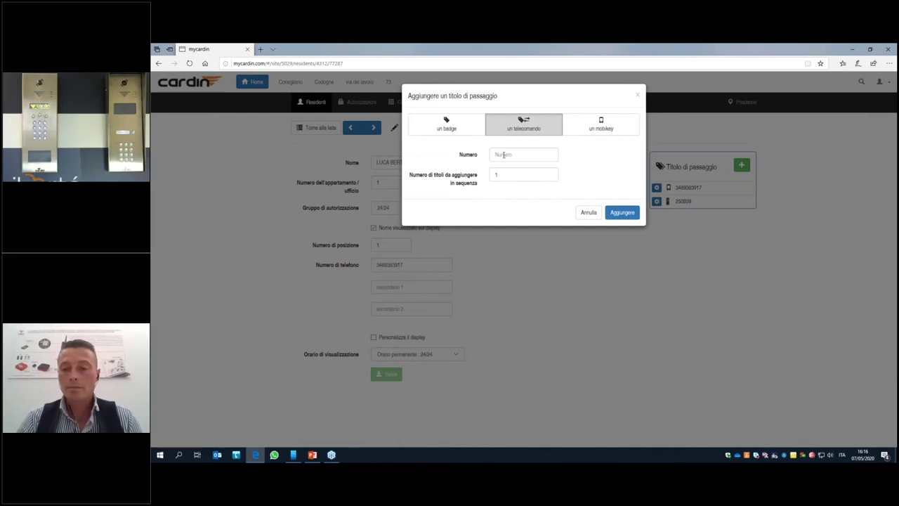
{"action": "left_click", "coordinate": [526, 154]}
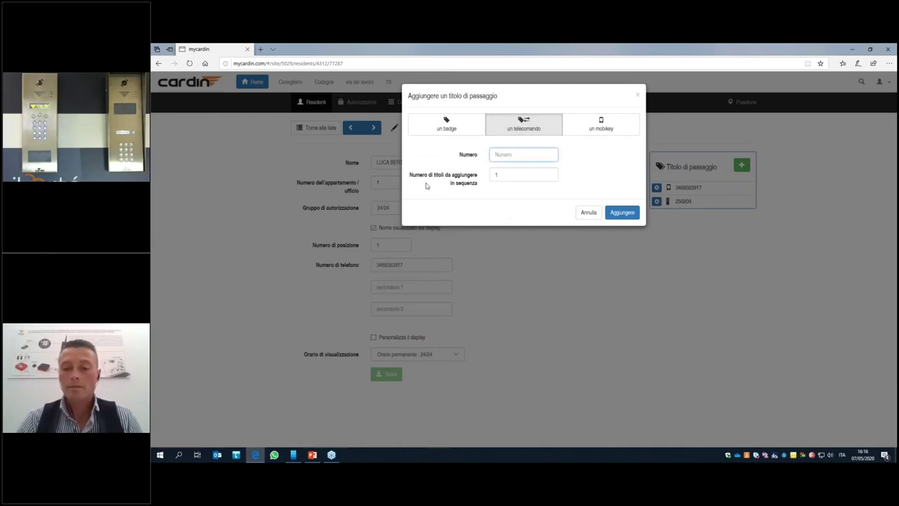
{"action": "left_click", "coordinate": [502, 177]}
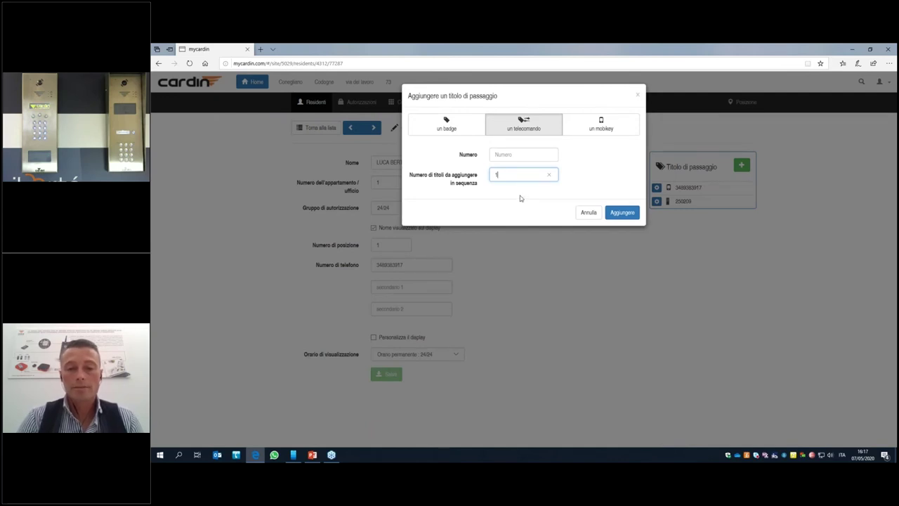
{"action": "left_click", "coordinate": [587, 211]}
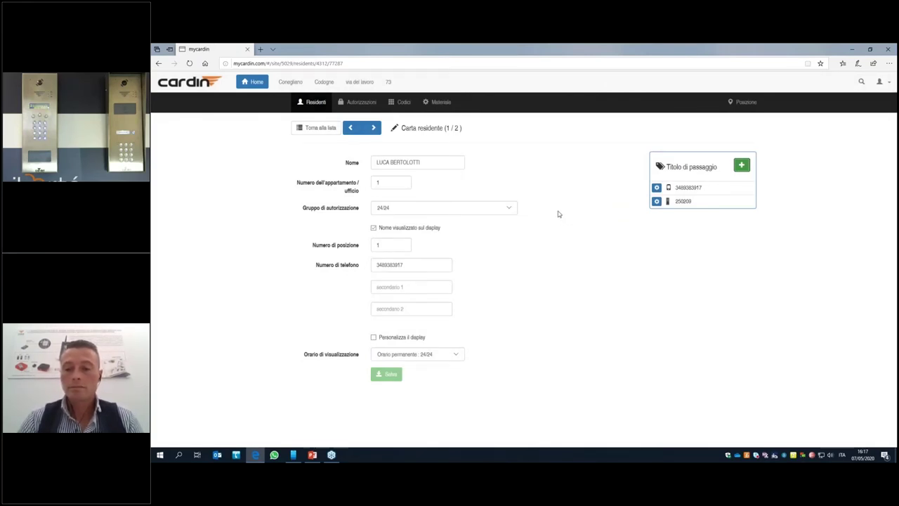
{"action": "left_click", "coordinate": [404, 103]}
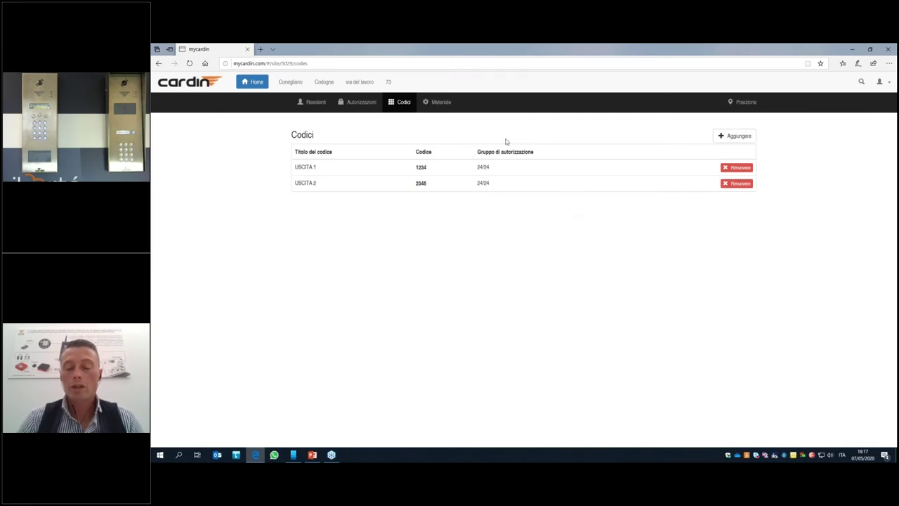
{"action": "left_click", "coordinate": [317, 102]}
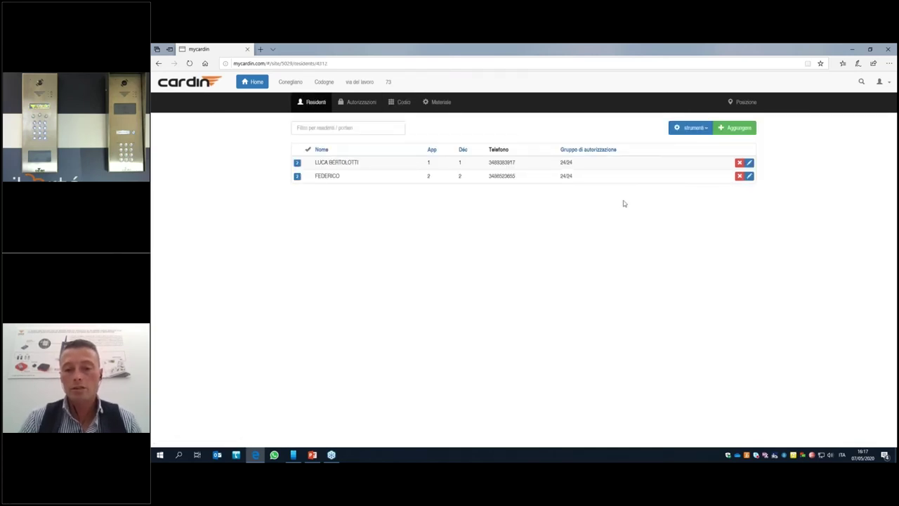
{"action": "left_click", "coordinate": [750, 176]}
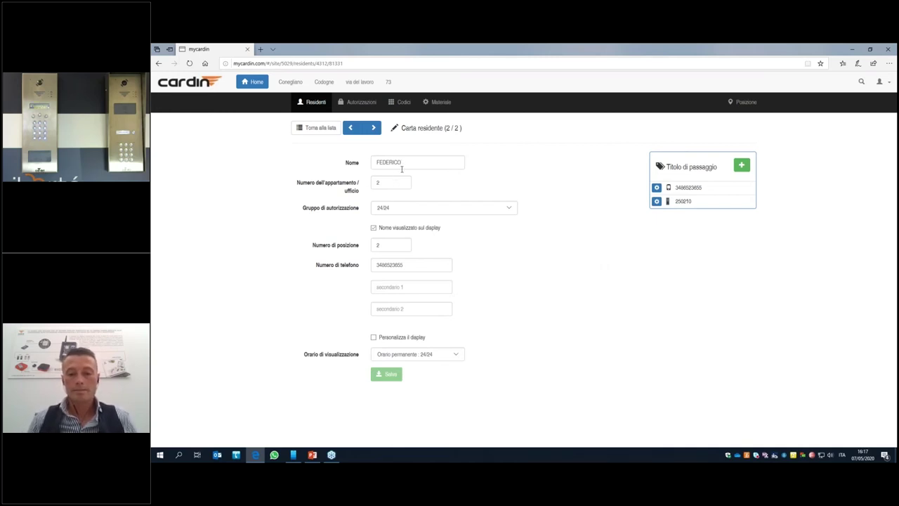
{"action": "left_click", "coordinate": [405, 102]}
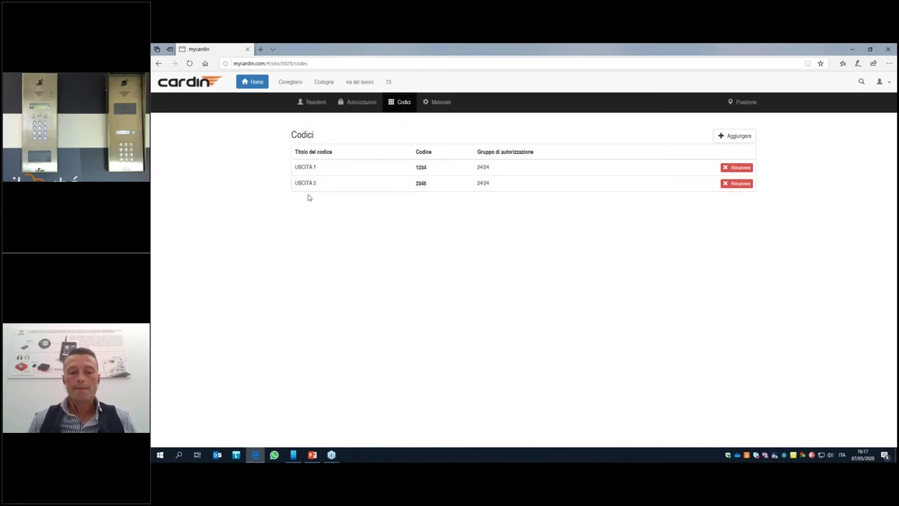
{"action": "left_click", "coordinate": [719, 134]}
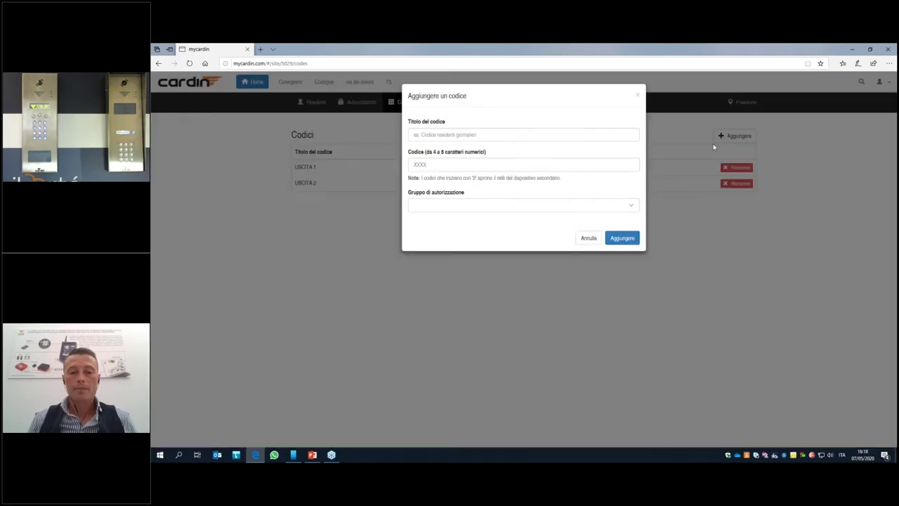
Enter the resident's name as code title, a four-digit code, and authorization group 24/24.
{"action": "left_click", "coordinate": [428, 133]}
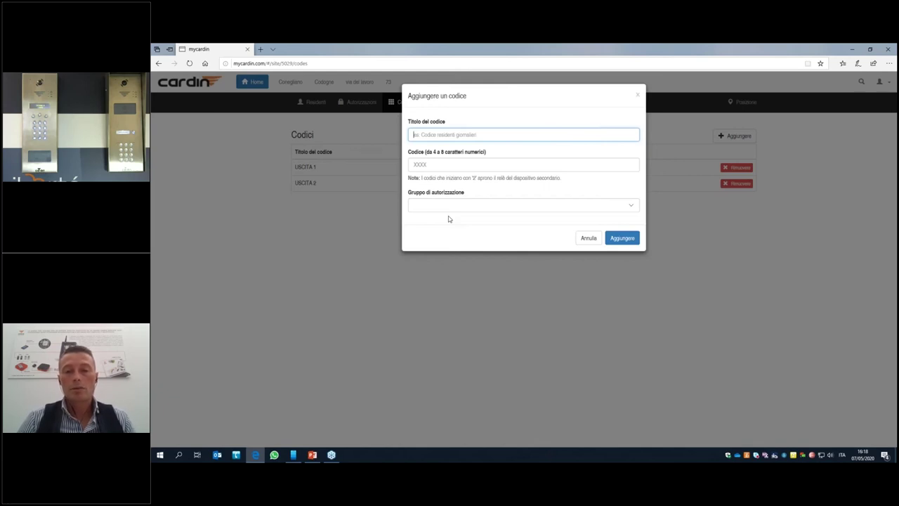
{"action": "type", "text": "FEDERICO"}
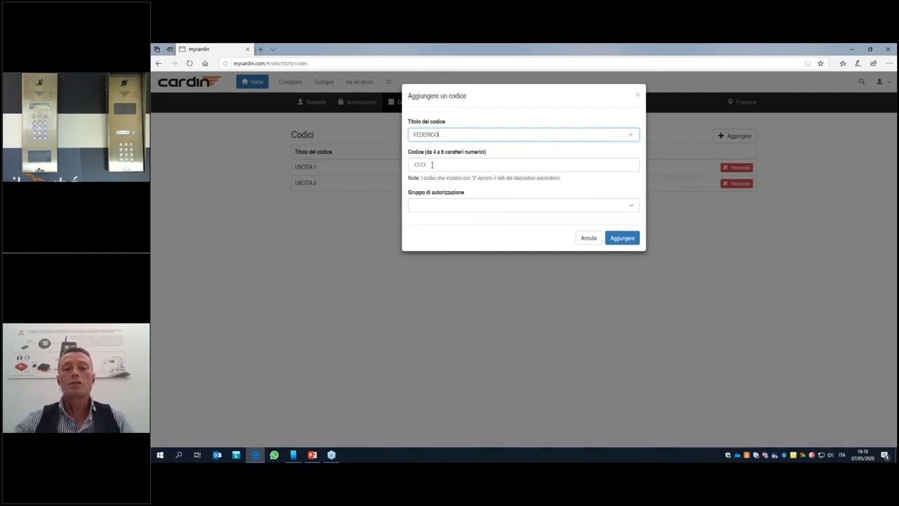
{"action": "left_click", "coordinate": [432, 164]}
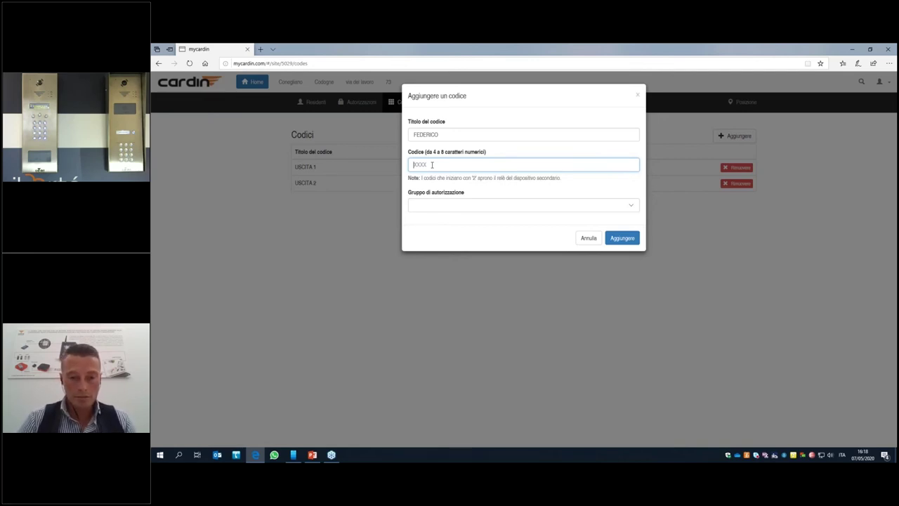
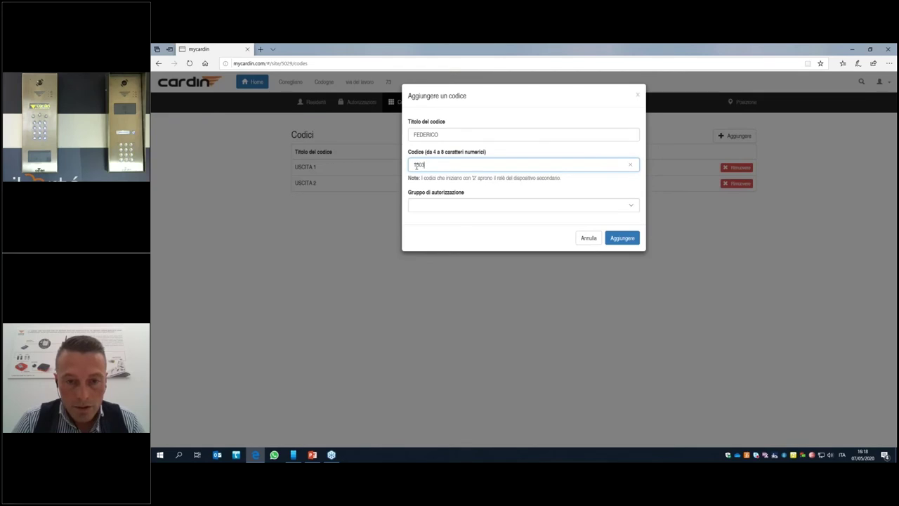
{"action": "left_click", "coordinate": [462, 205]}
{"action": "left_click", "coordinate": [461, 212]}
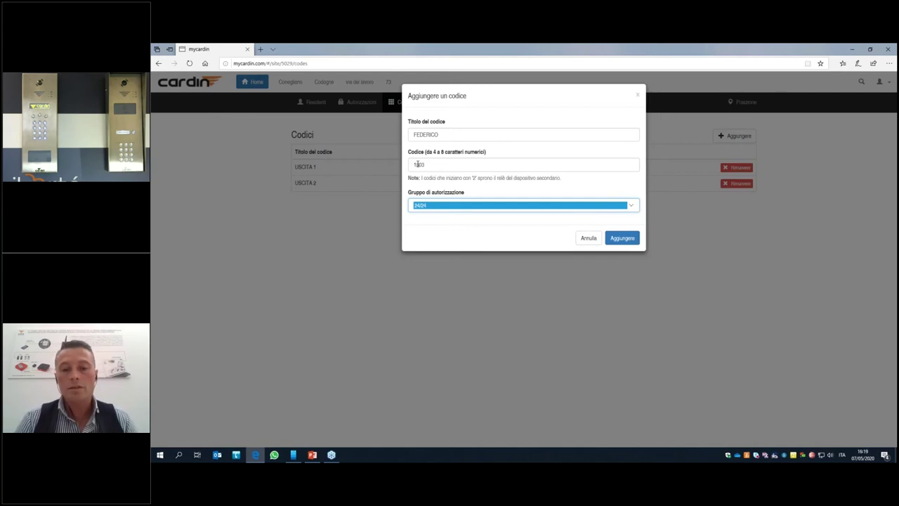
Save the new resident keypad code with the 24/24 authorization group.
{"action": "left_click", "coordinate": [623, 238]}
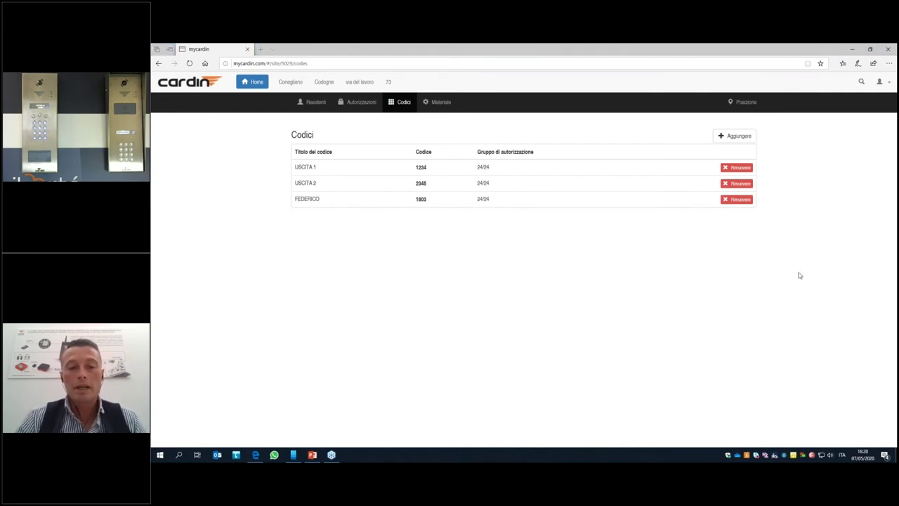
From the Materiale device list, request a data update (Aggiorna i dati) for the GRANDE intercom.
{"action": "left_click", "coordinate": [308, 102]}
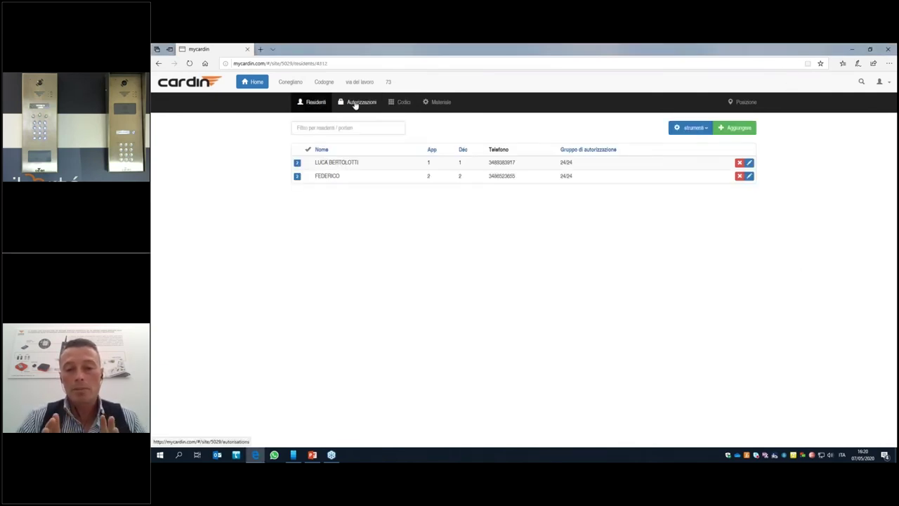
{"action": "left_click", "coordinate": [438, 102]}
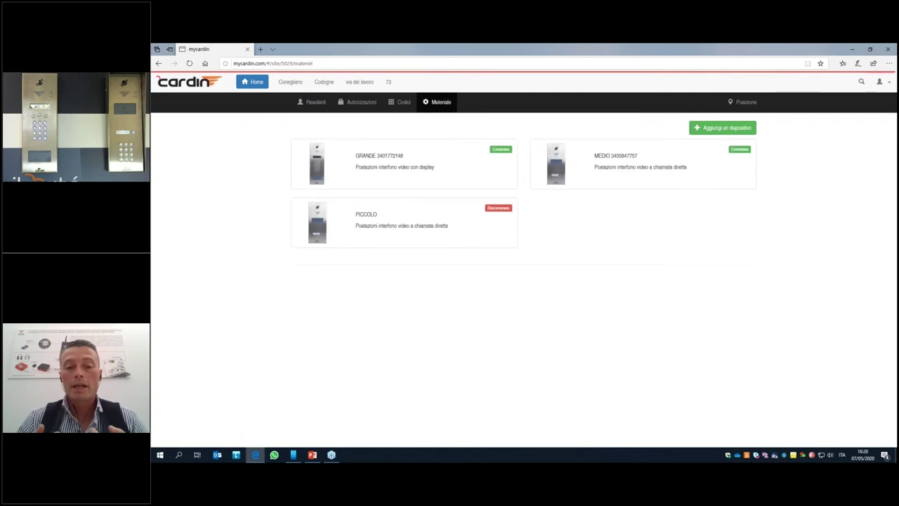
{"action": "left_click", "coordinate": [435, 165]}
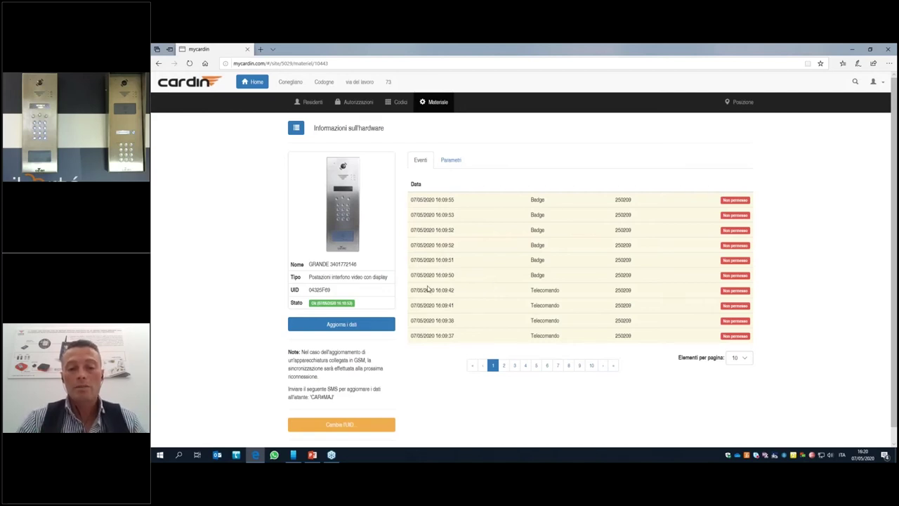
{"action": "left_click", "coordinate": [337, 323]}
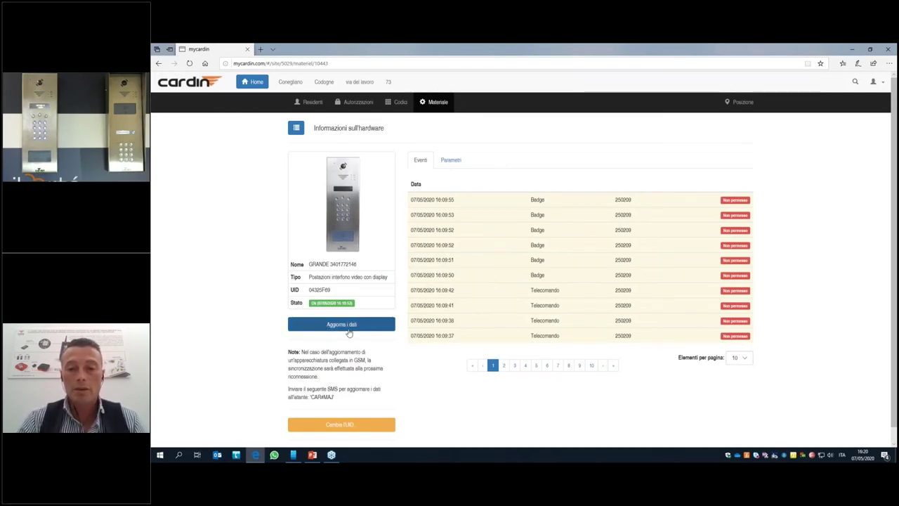
{"action": "left_click", "coordinate": [338, 326]}
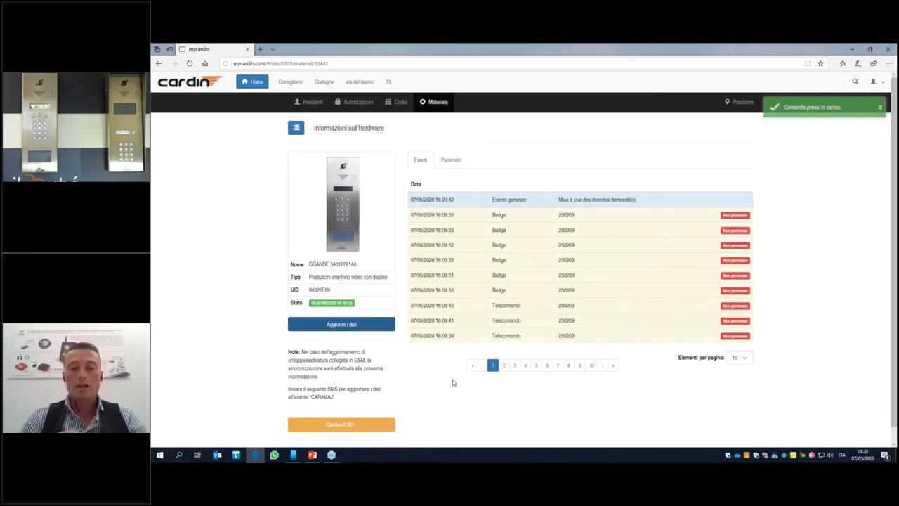
Send the SMS 'CARDIN#MAJ' to the Interfono Grande Show Room intercom conversation.
{"action": "left_click", "coordinate": [293, 455]}
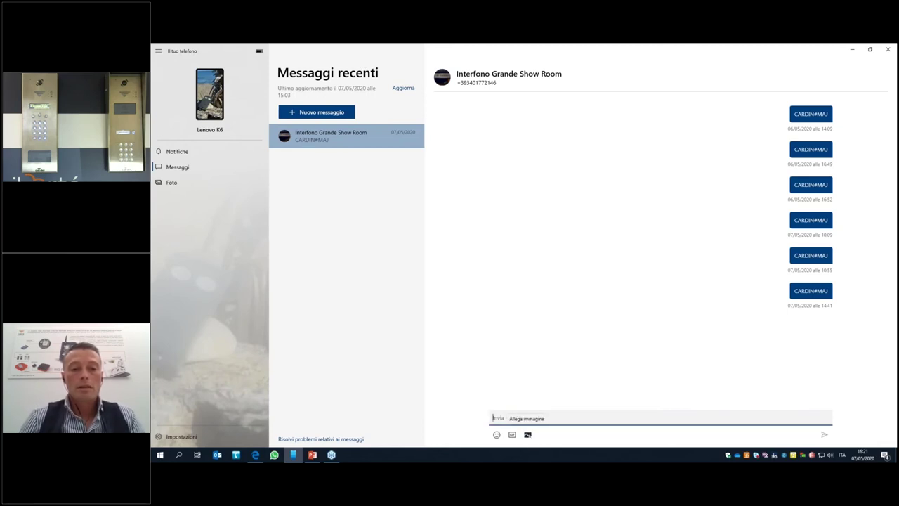
{"action": "type", "text": "CARD"}
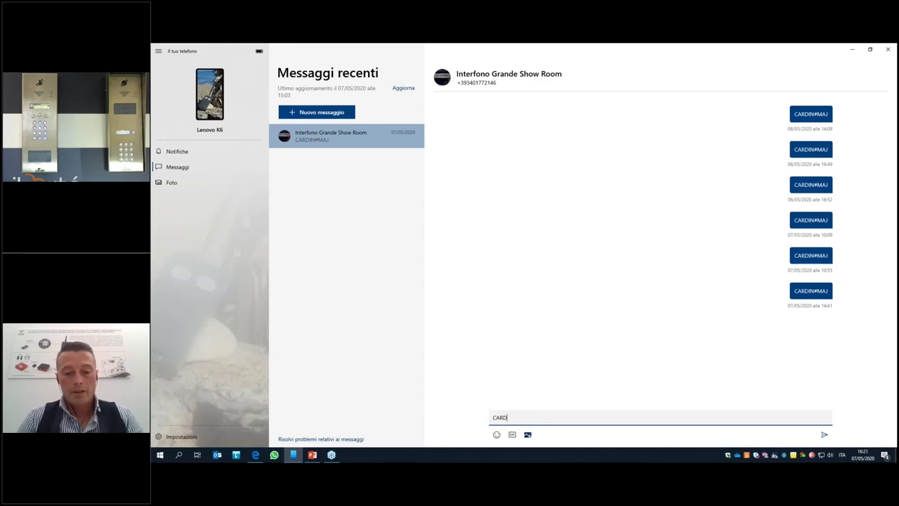
{"action": "type", "text": "IN#MAJ"}
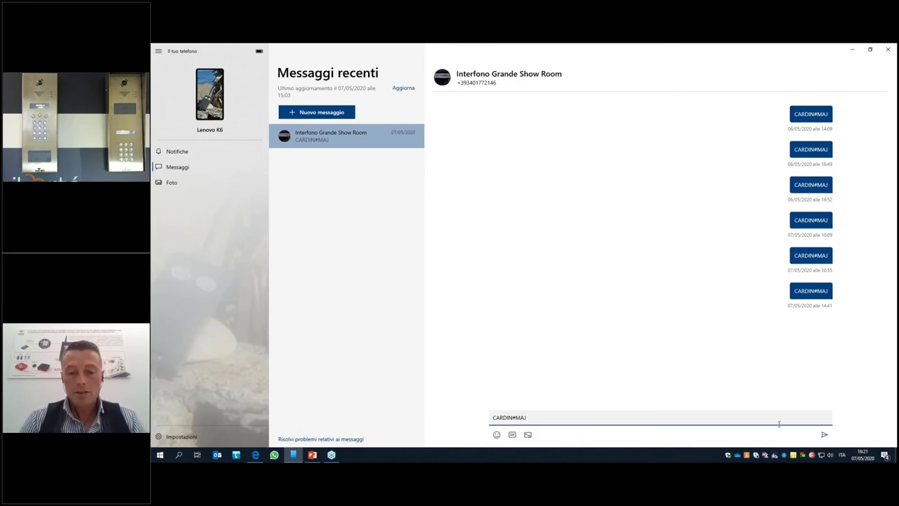
{"action": "left_click", "coordinate": [824, 434]}
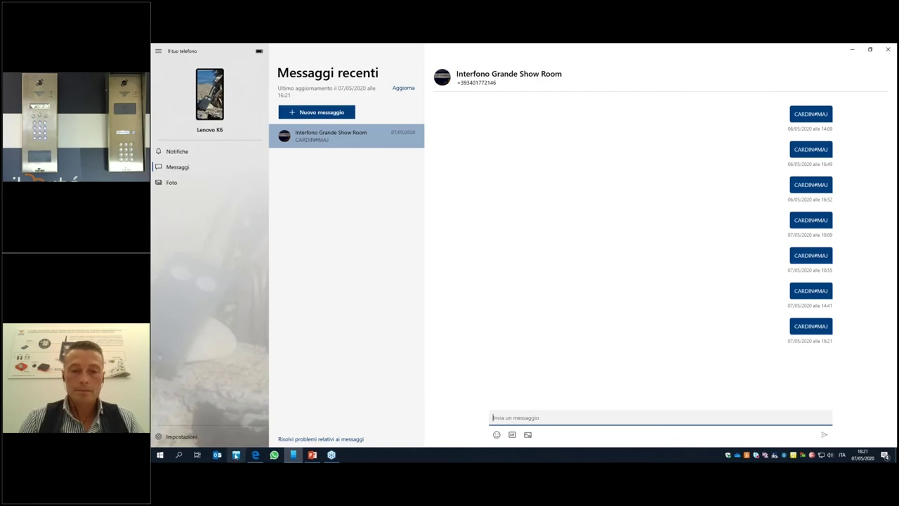
{"action": "mouse_move", "coordinate": [261, 460]}
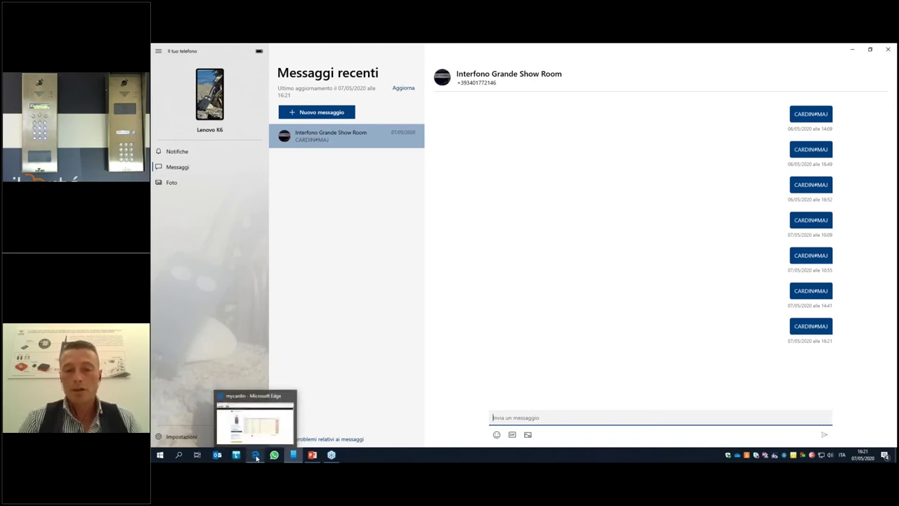
Return to the MyCardin intercom page in Edge and reload it with F5.
{"action": "left_click", "coordinate": [256, 457]}
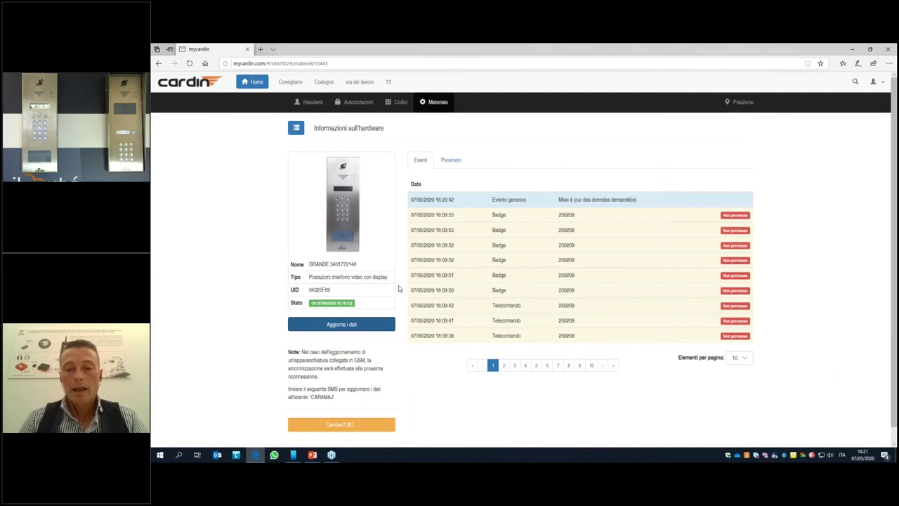
{"action": "key", "text": "F5"}
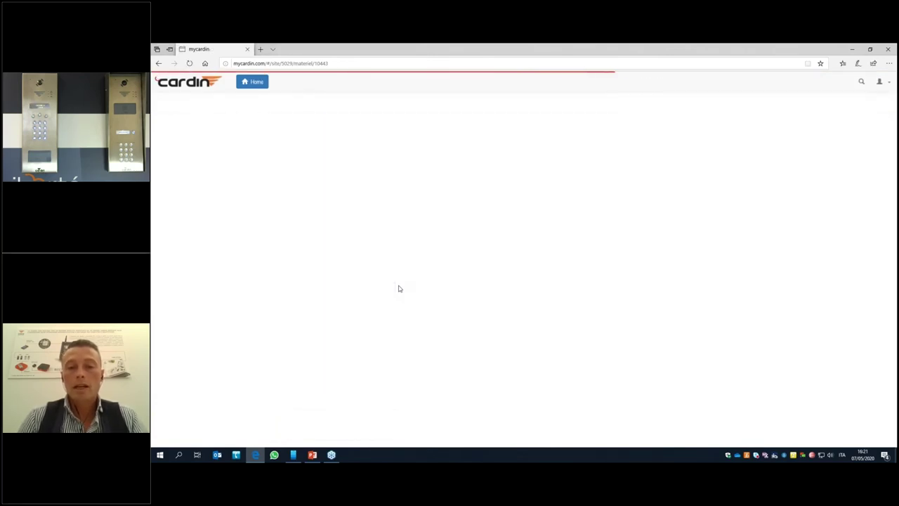
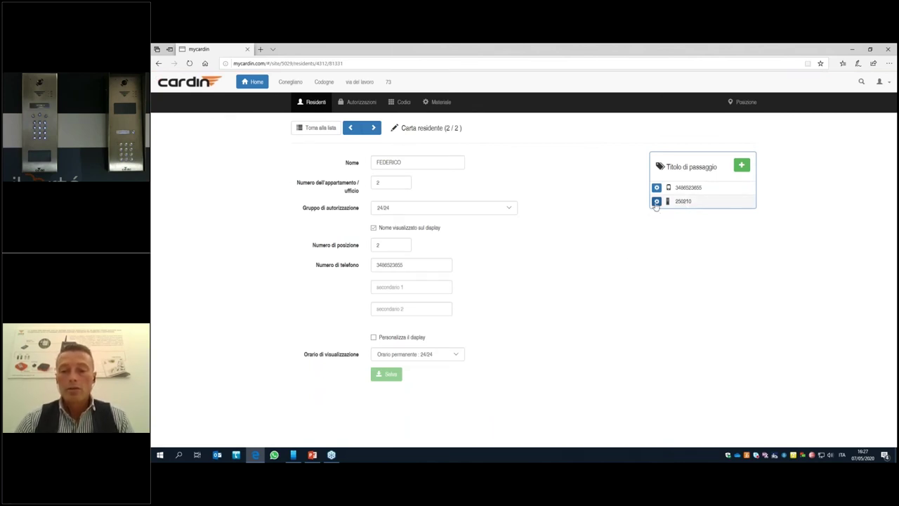
{"action": "left_click", "coordinate": [656, 201]}
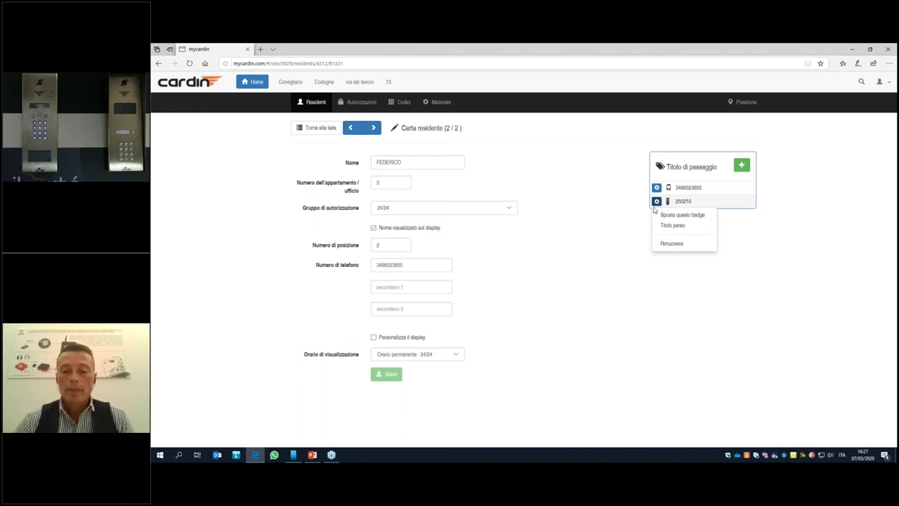
{"action": "left_click", "coordinate": [599, 243]}
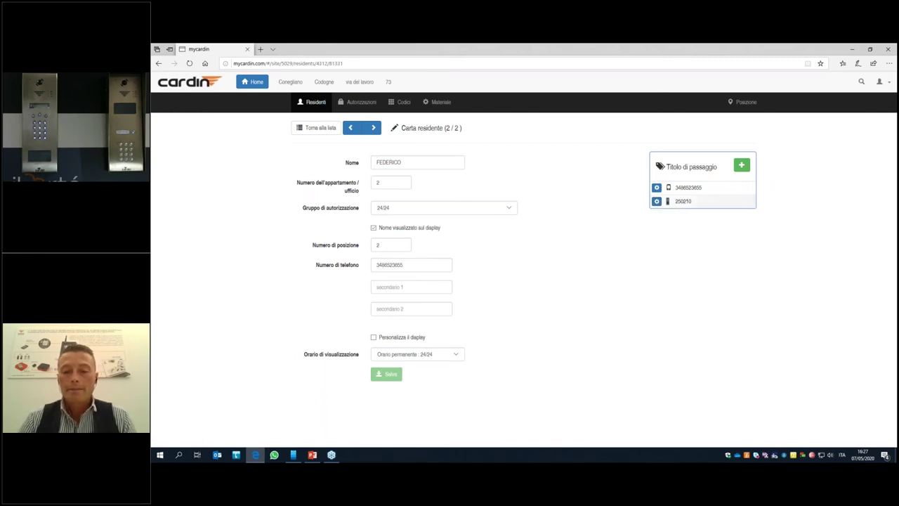
{"action": "left_click", "coordinate": [657, 201]}
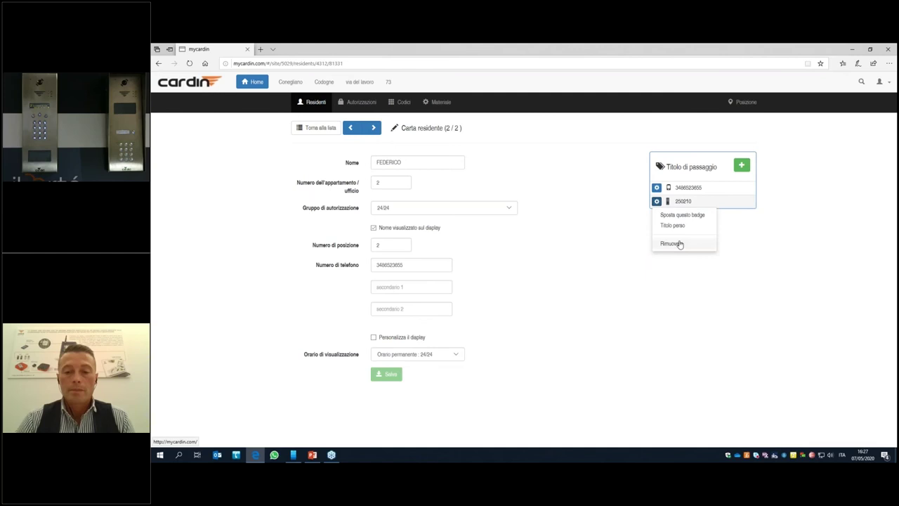
{"action": "left_click", "coordinate": [671, 243]}
{"action": "left_click", "coordinate": [633, 146]}
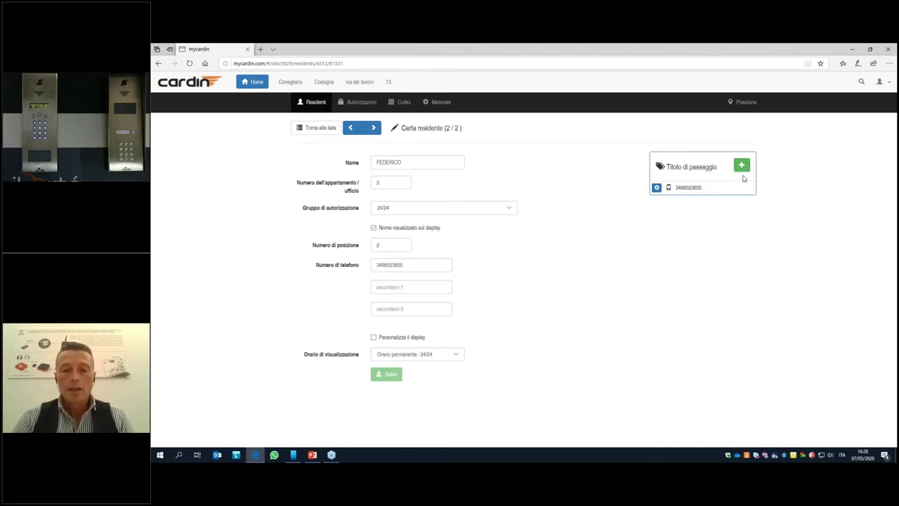
{"action": "left_click", "coordinate": [741, 169]}
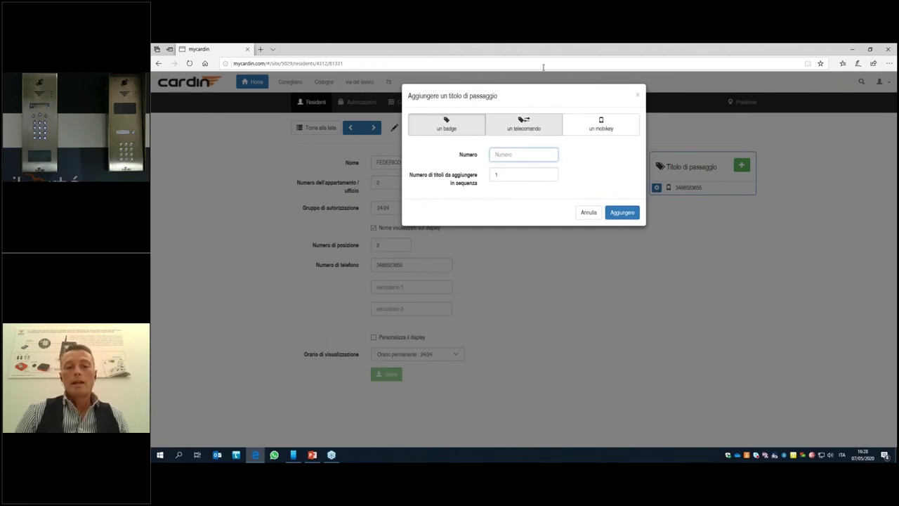
{"action": "left_click", "coordinate": [521, 127]}
{"action": "left_click", "coordinate": [447, 124]}
{"action": "left_click", "coordinate": [522, 158]}
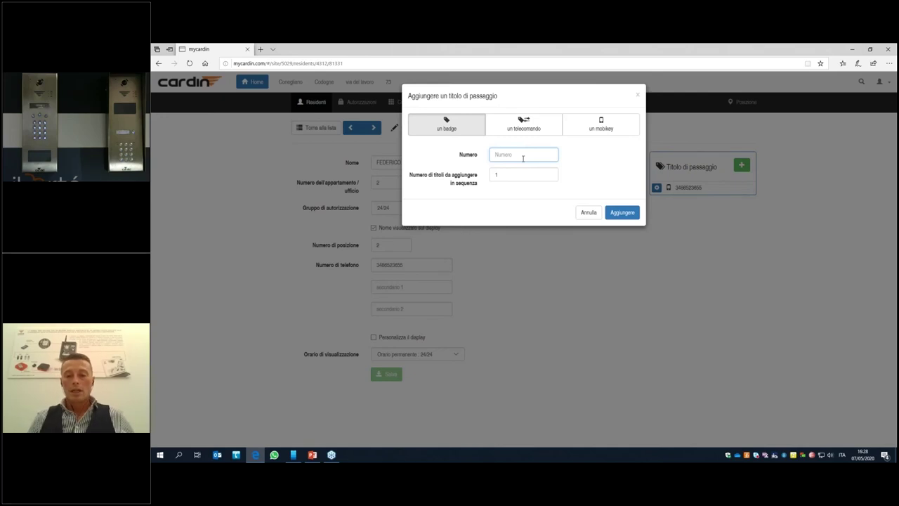
{"action": "left_click", "coordinate": [588, 212]}
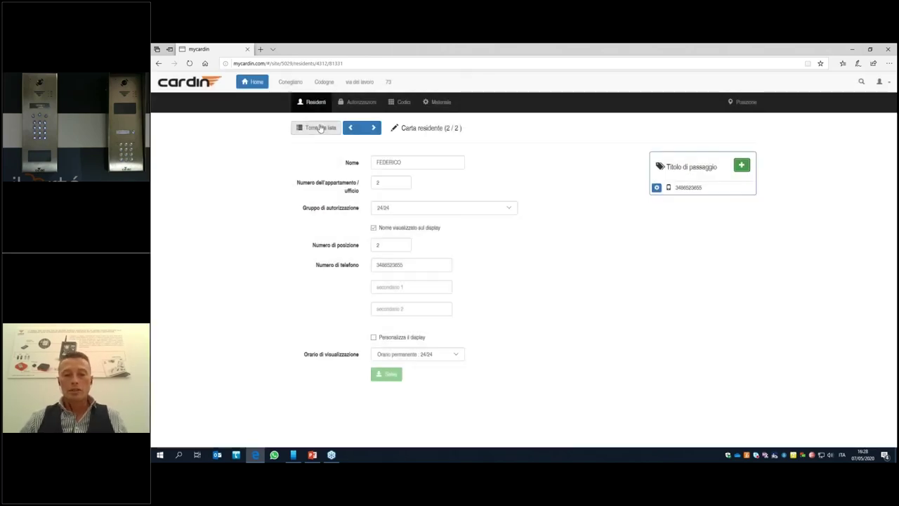
{"action": "left_click", "coordinate": [318, 128]}
{"action": "left_click", "coordinate": [369, 166]}
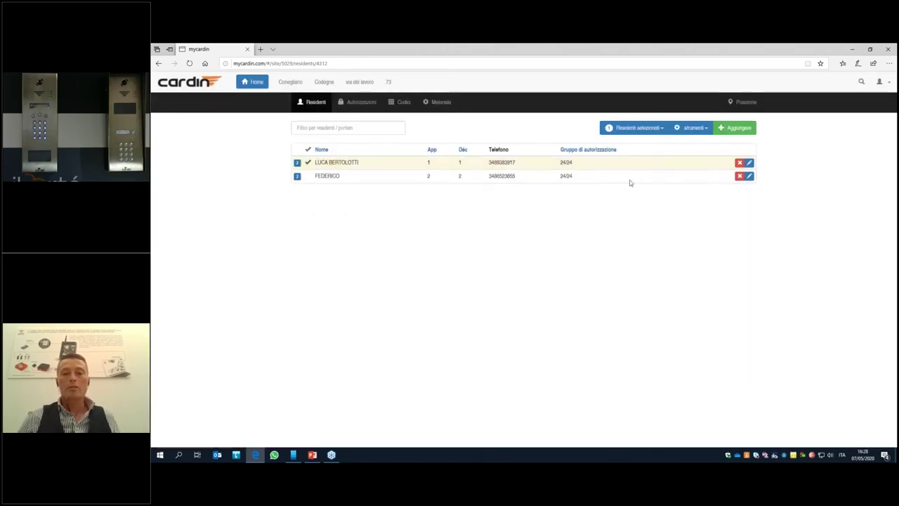
{"action": "left_click", "coordinate": [748, 162]}
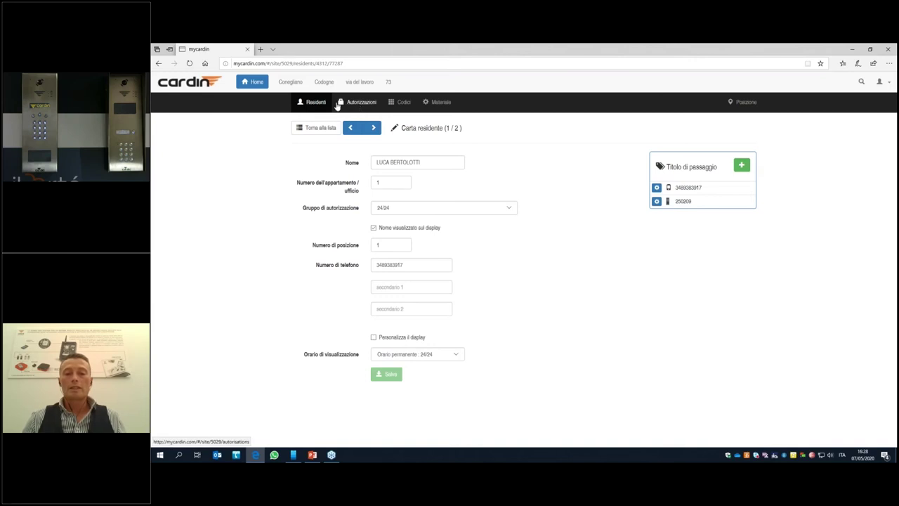
{"action": "left_click", "coordinate": [336, 131]}
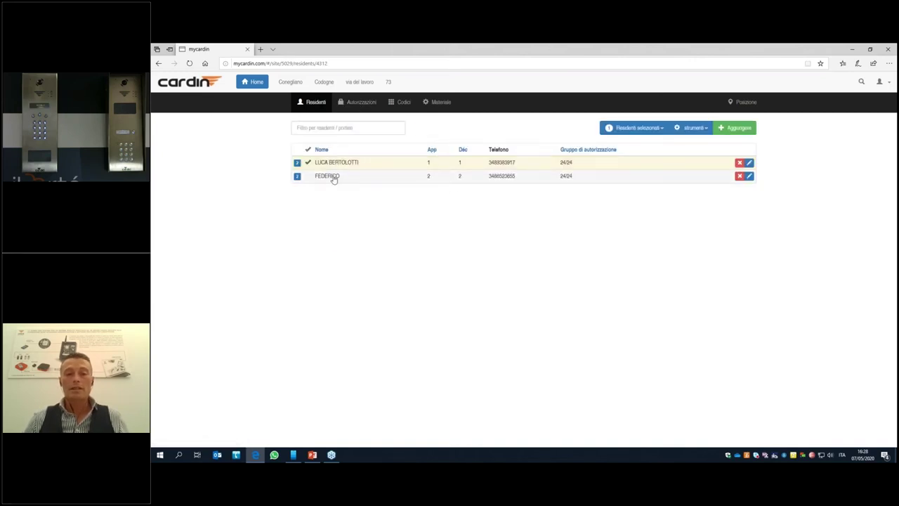
{"action": "left_click", "coordinate": [329, 180]}
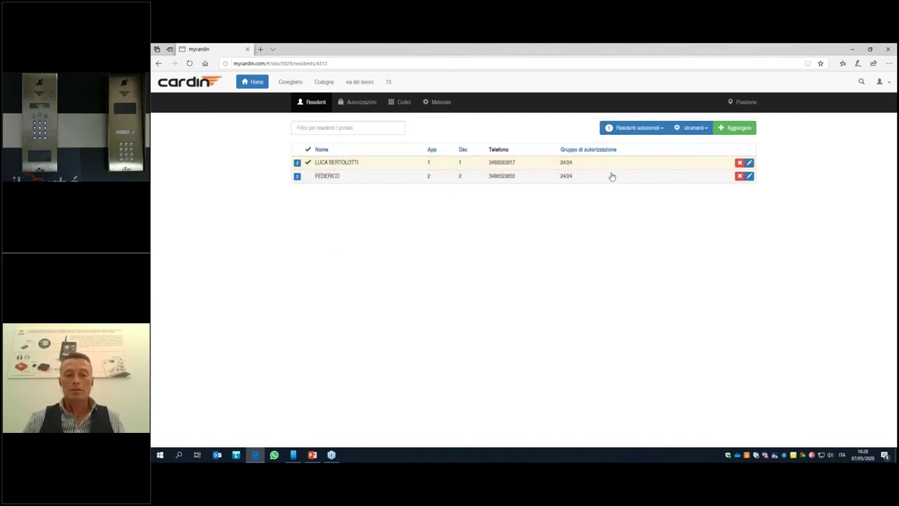
{"action": "left_click", "coordinate": [354, 162]}
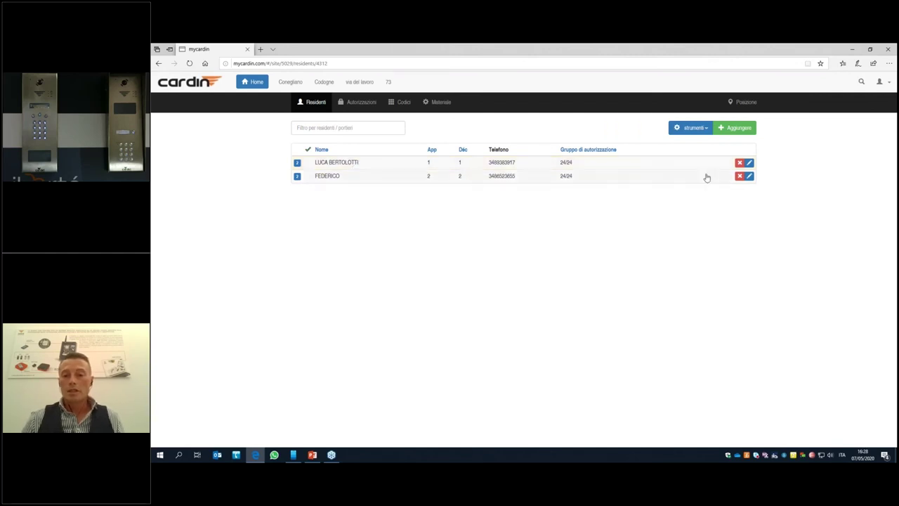
{"action": "left_click", "coordinate": [748, 176]}
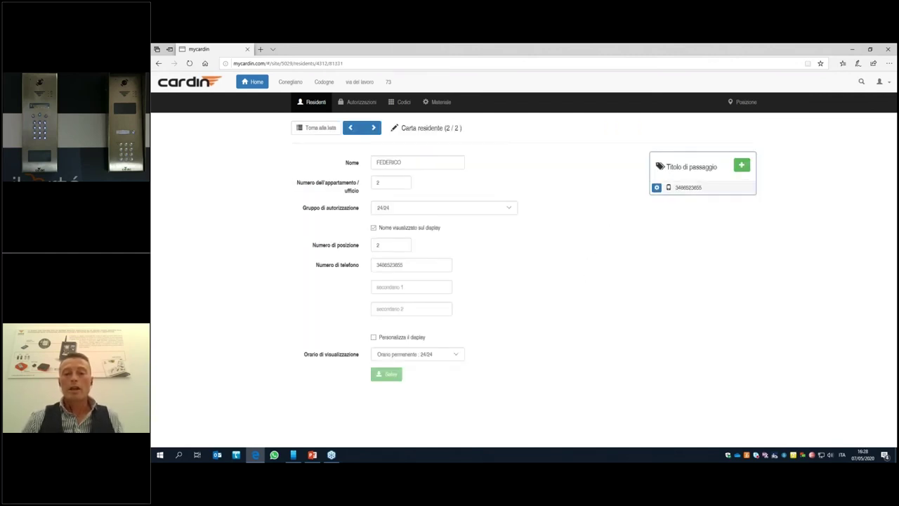
{"action": "left_click", "coordinate": [741, 167]}
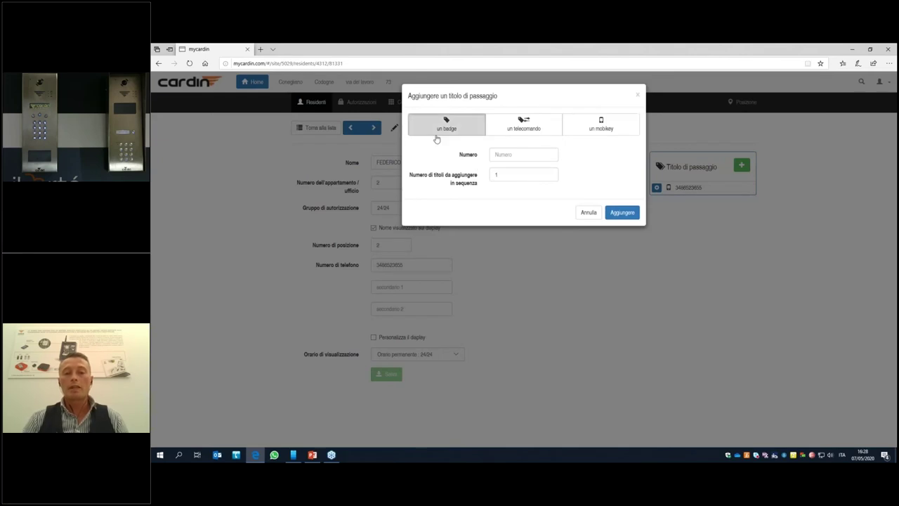
{"action": "left_click", "coordinate": [497, 154]}
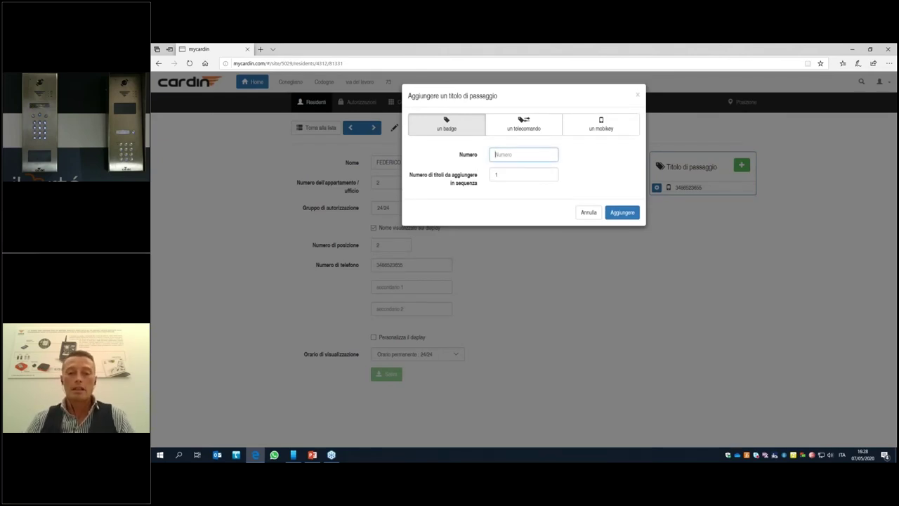
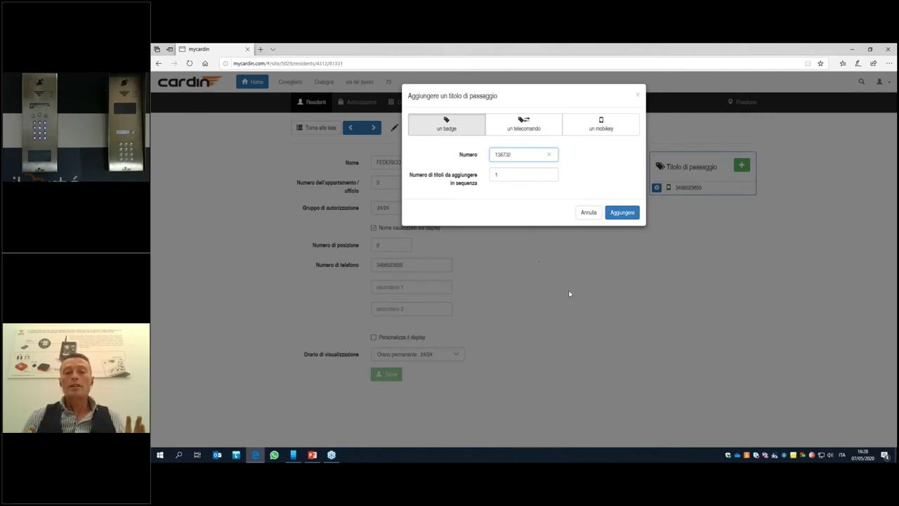
{"action": "left_click", "coordinate": [616, 213]}
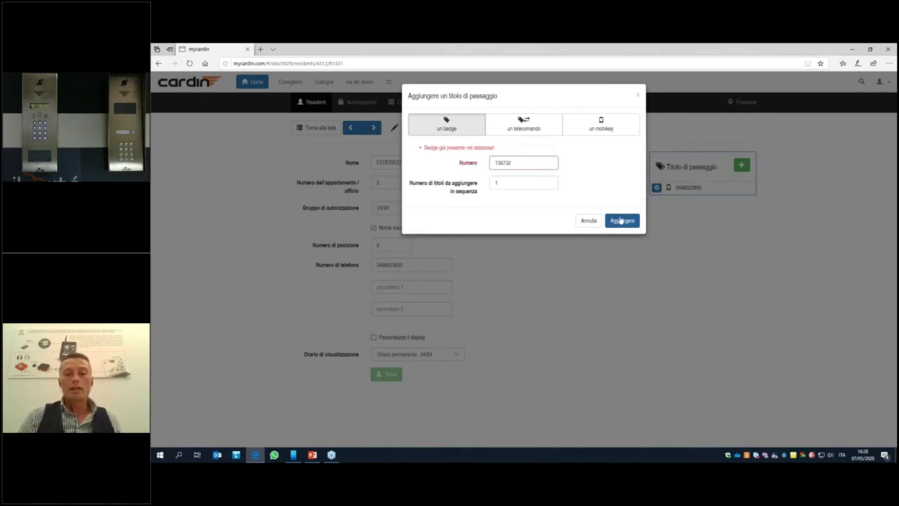
{"action": "left_click", "coordinate": [523, 165]}
{"action": "double_click", "coordinate": [521, 163]}
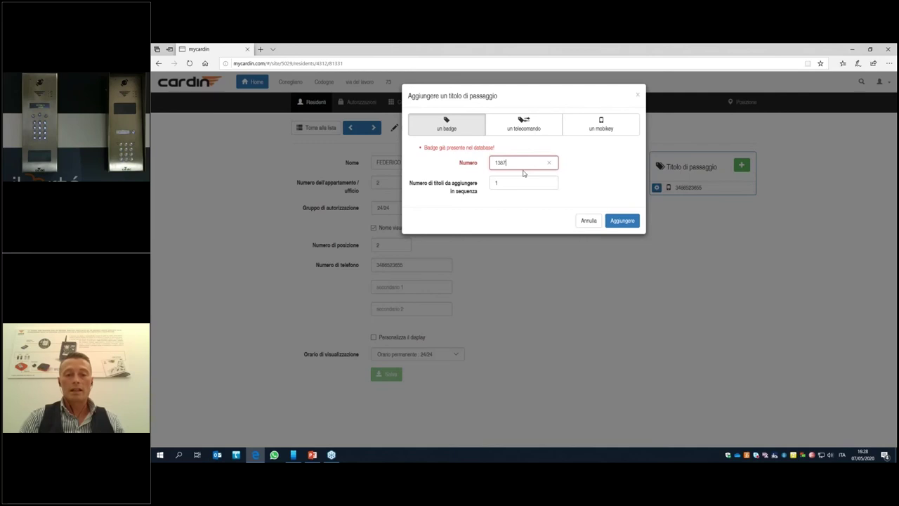
{"action": "key", "text": "Return"}
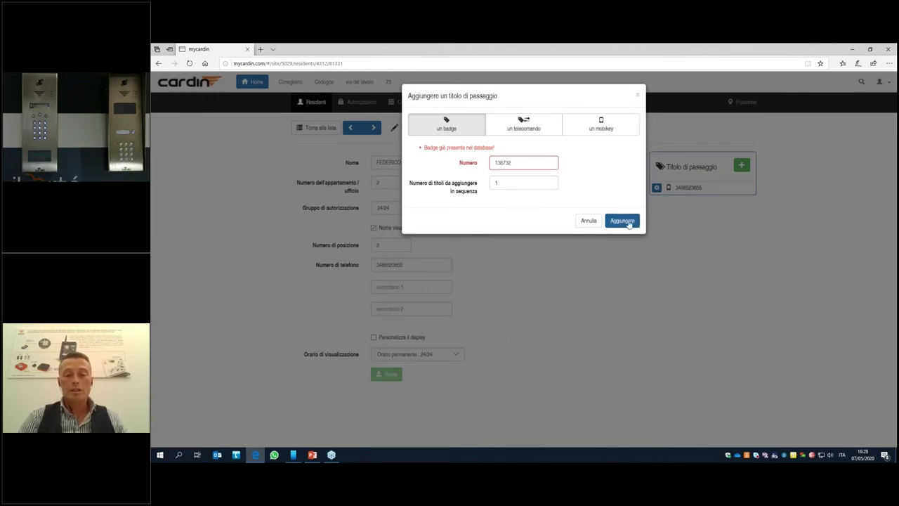
{"action": "left_click", "coordinate": [587, 221]}
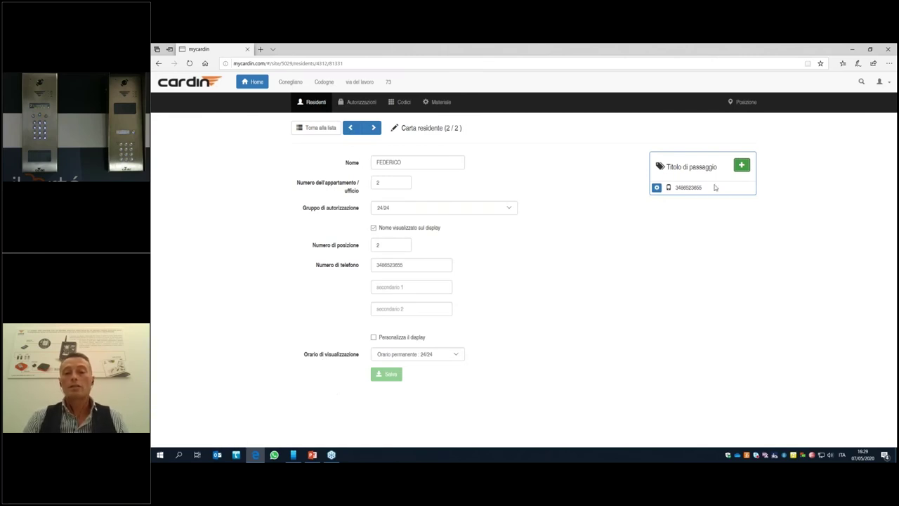
{"action": "left_click", "coordinate": [741, 166]}
{"action": "left_click", "coordinate": [523, 125]}
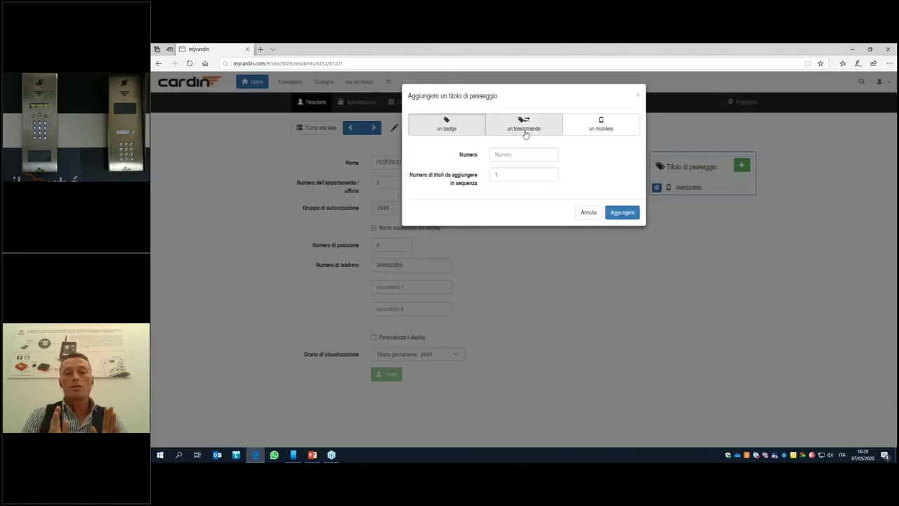
{"action": "left_click", "coordinate": [510, 154]}
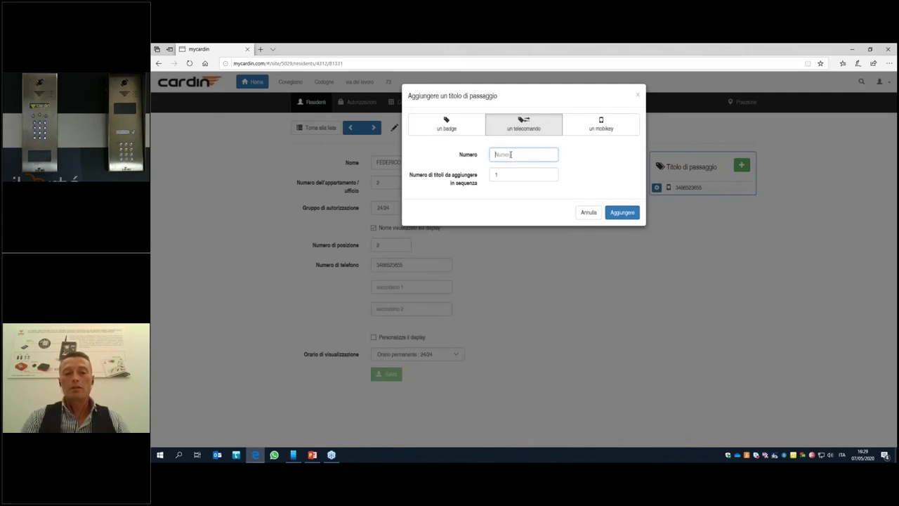
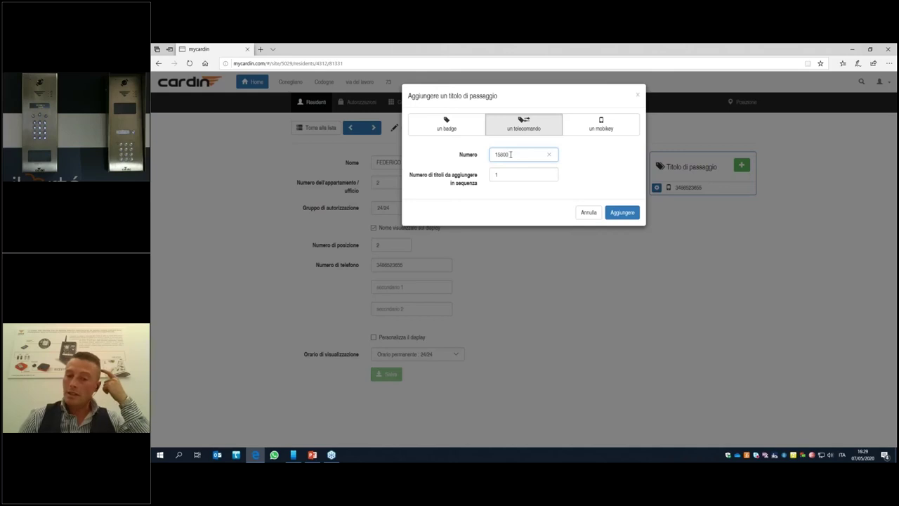
{"action": "left_click", "coordinate": [623, 213]}
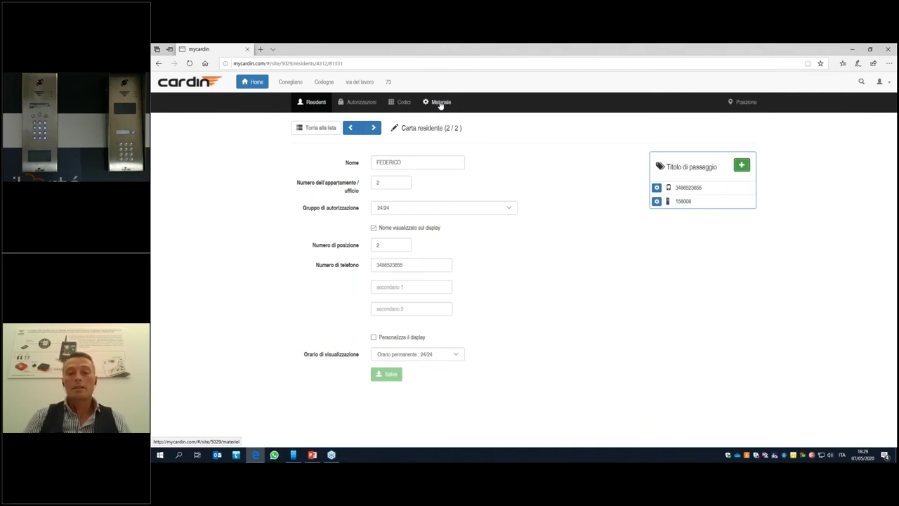
Request a data update for the GRANDE intercom under Materiale, then bring up Il tuo telefono.
{"action": "left_click", "coordinate": [441, 102]}
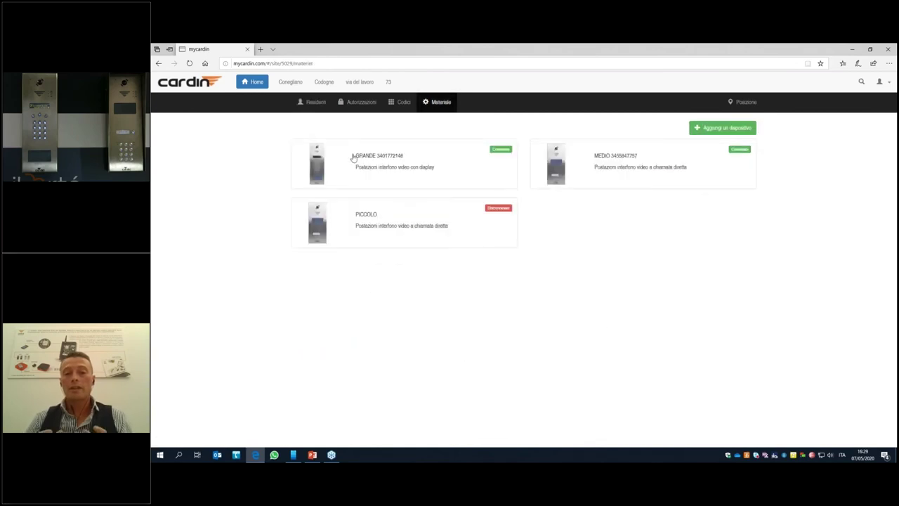
{"action": "left_click", "coordinate": [484, 188]}
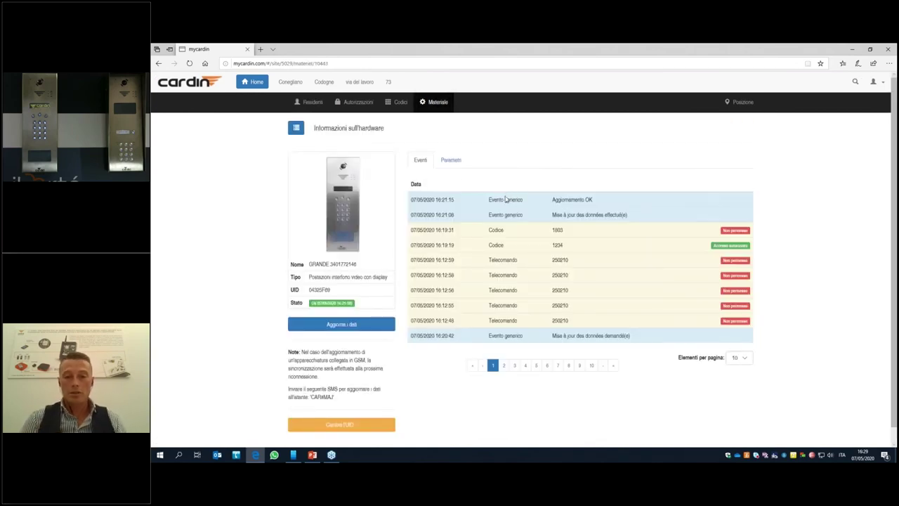
{"action": "left_click", "coordinate": [349, 326]}
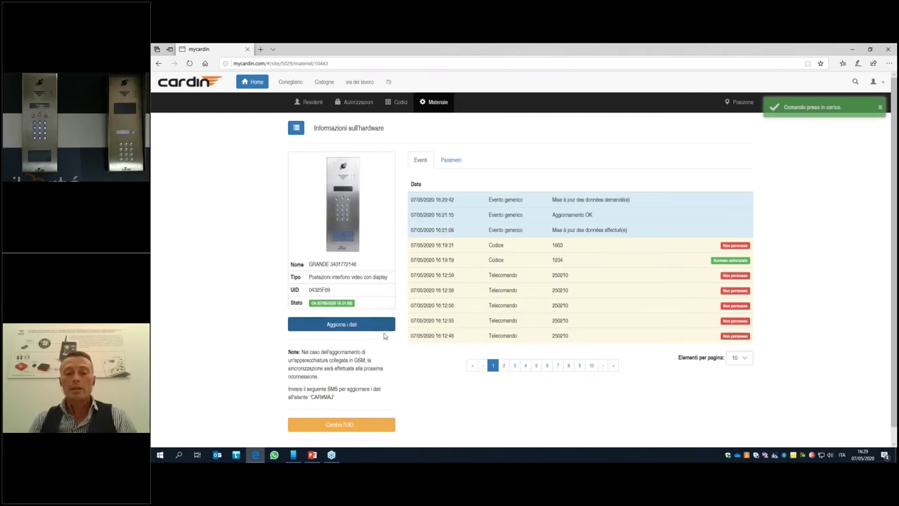
{"action": "left_click", "coordinate": [294, 455]}
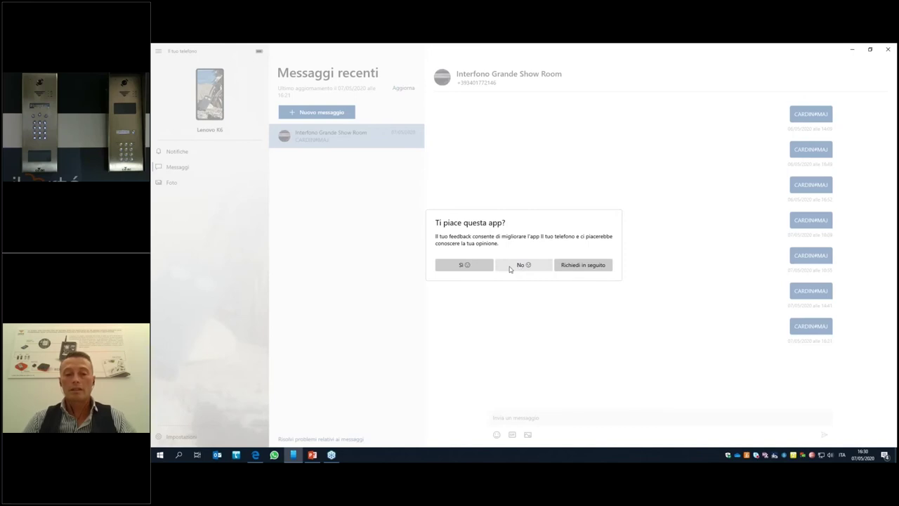
Send the SMS 'CARDIN#MAJ' to the Grande Show Room intercom and reload the MyCardin hardware page.
{"action": "left_click", "coordinate": [582, 265]}
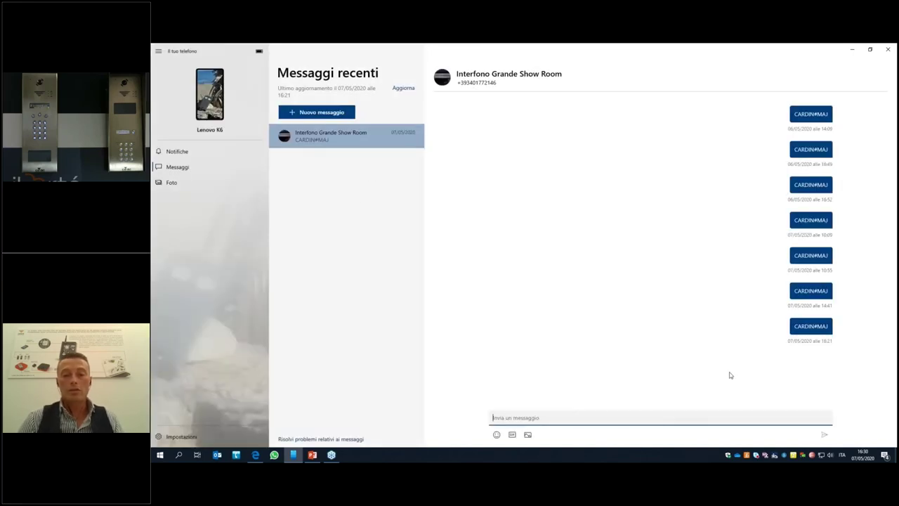
{"action": "type", "text": "C"}
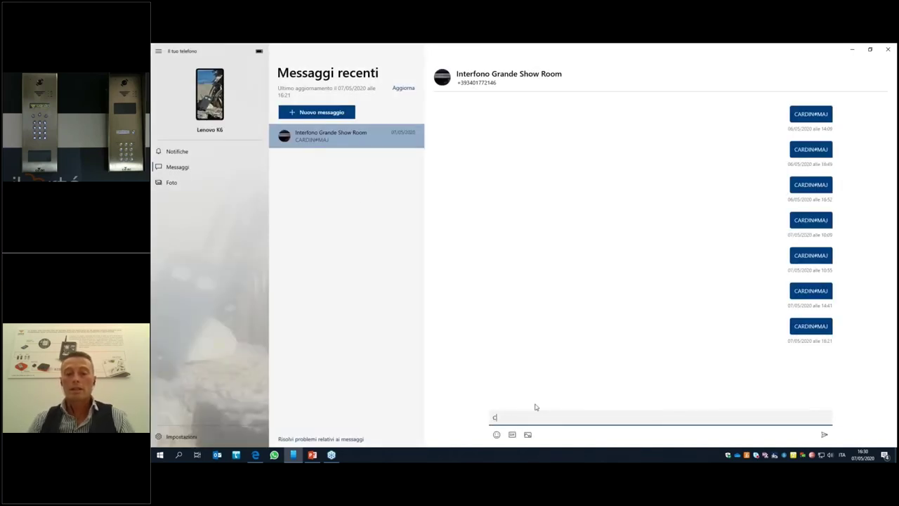
{"action": "type", "text": "ARDIN#"}
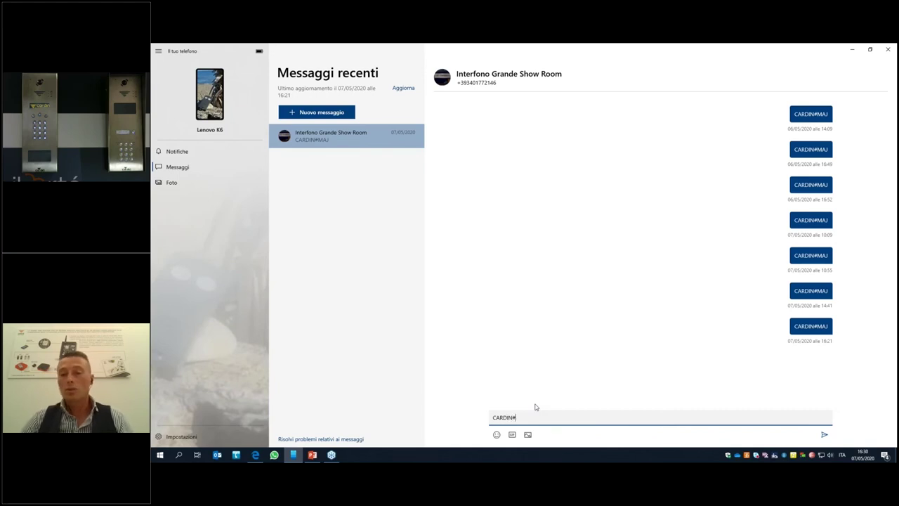
{"action": "type", "text": "MAJ"}
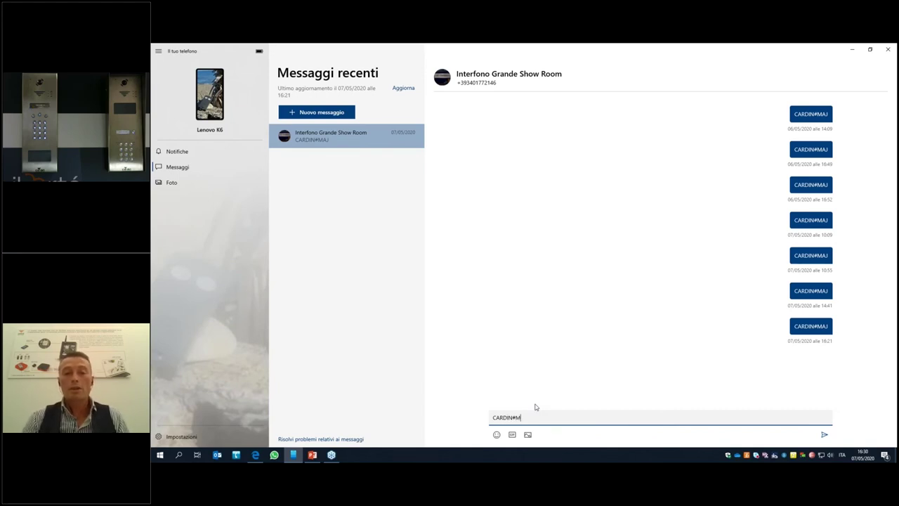
{"action": "left_click", "coordinate": [823, 434]}
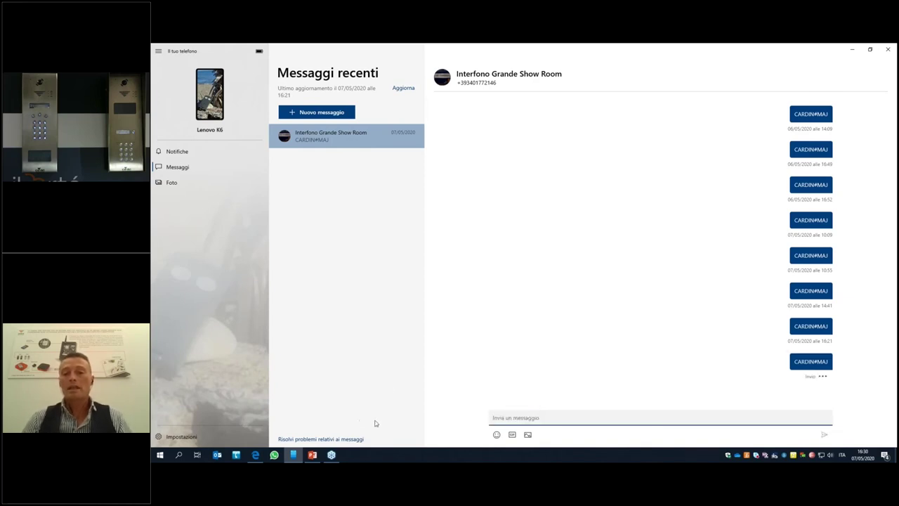
{"action": "left_click", "coordinate": [850, 50]}
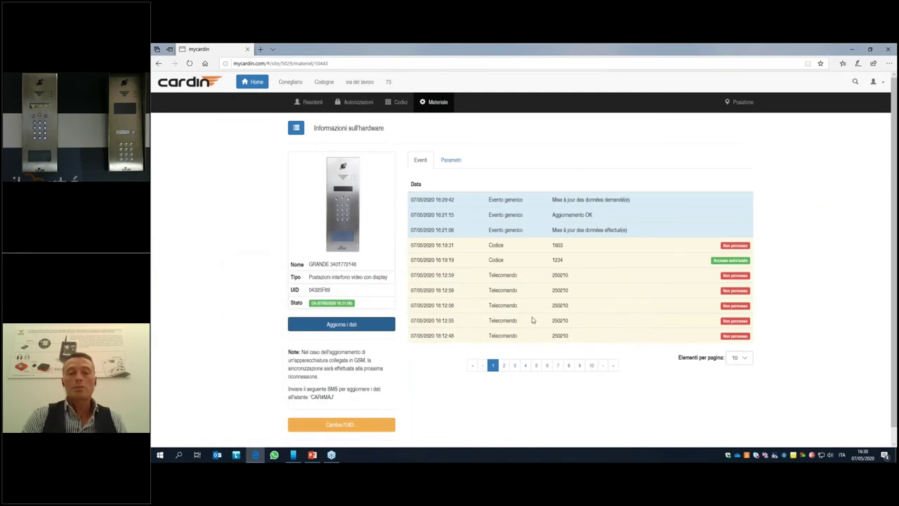
{"action": "key", "text": "F5"}
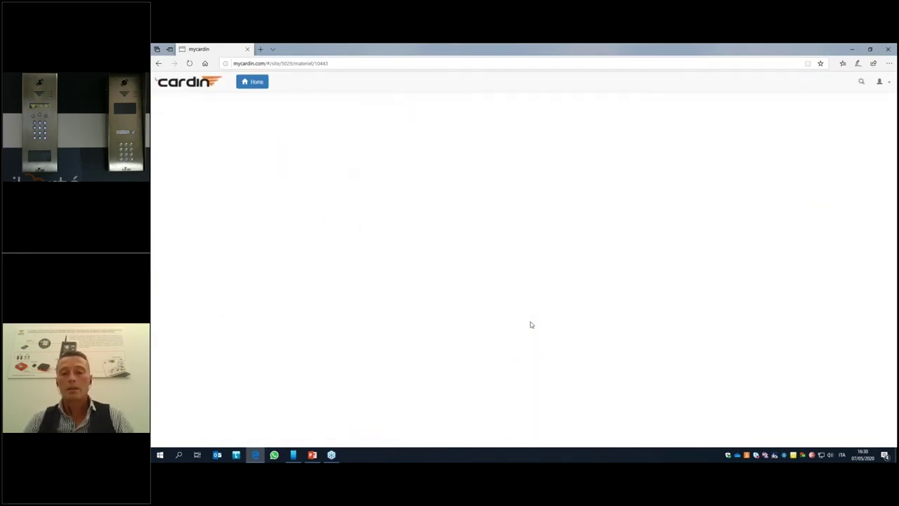